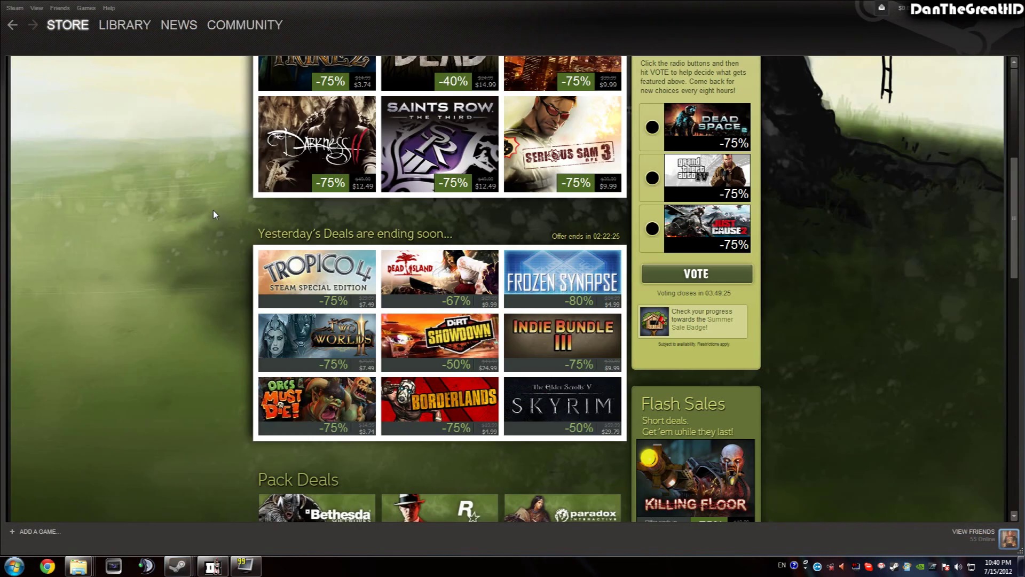
# Search the Steam store for "arma 2 operation arrowhead"
pyautogui.scroll(4, 540, 299)
pyautogui.scroll(2, 539, 299)
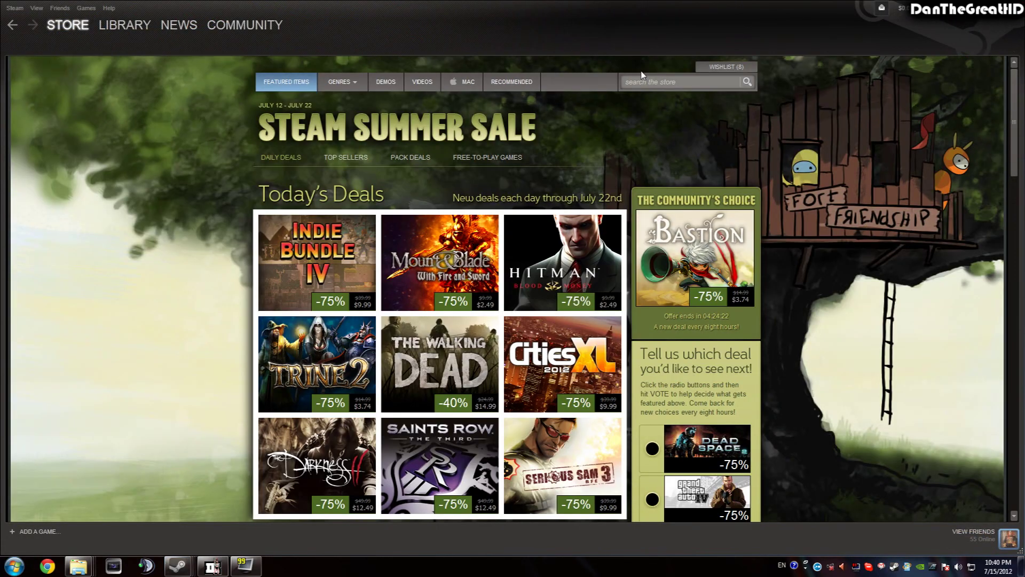
pyautogui.click(643, 81)
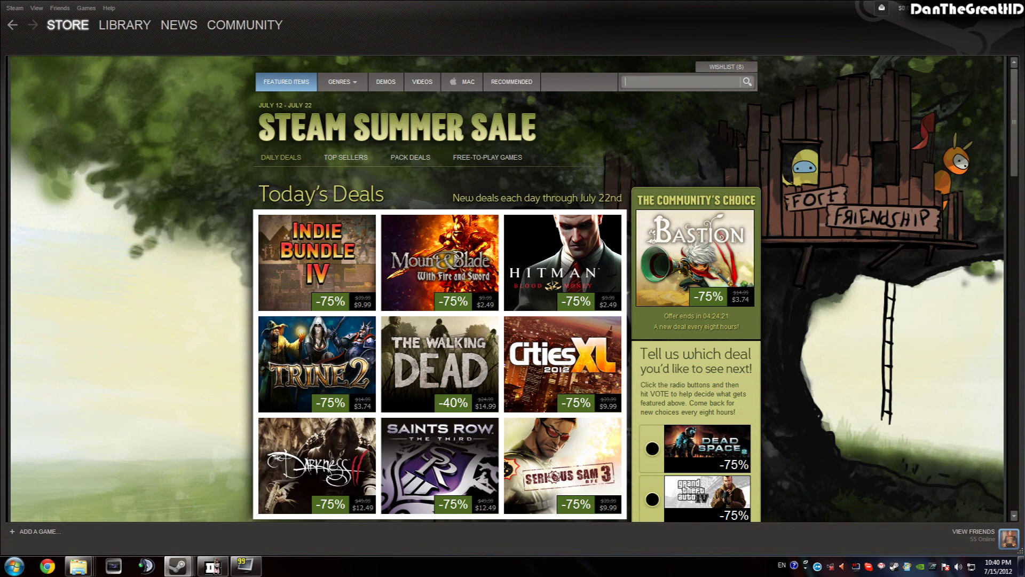
pyautogui.write('arma 2 operation arrowhead')
pyautogui.press('Return')
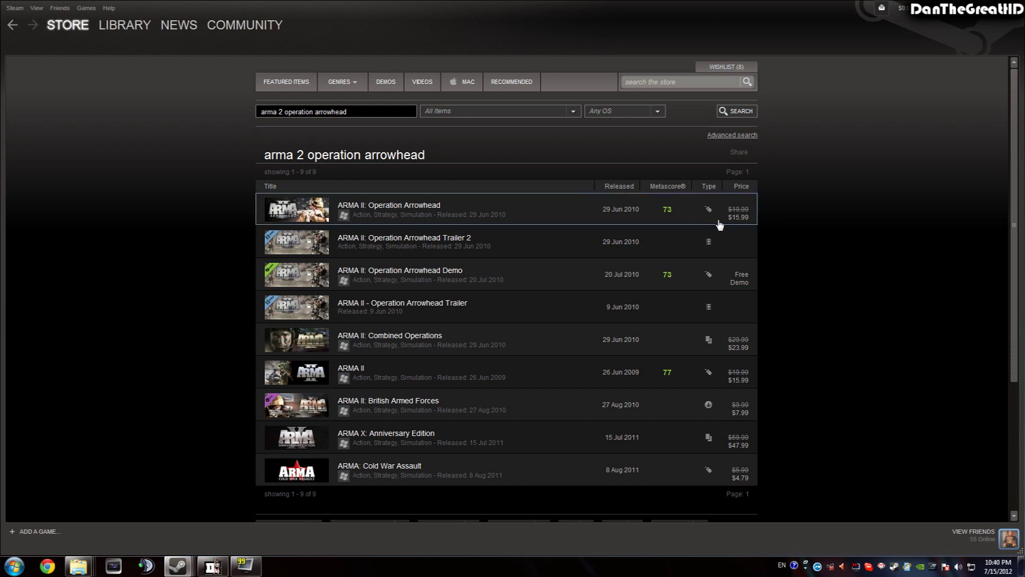
# Open the ARMA II: Operation Arrowhead store page at its purchase and package options
pyautogui.click(477, 215)
pyautogui.scroll(-5, 652, 242)
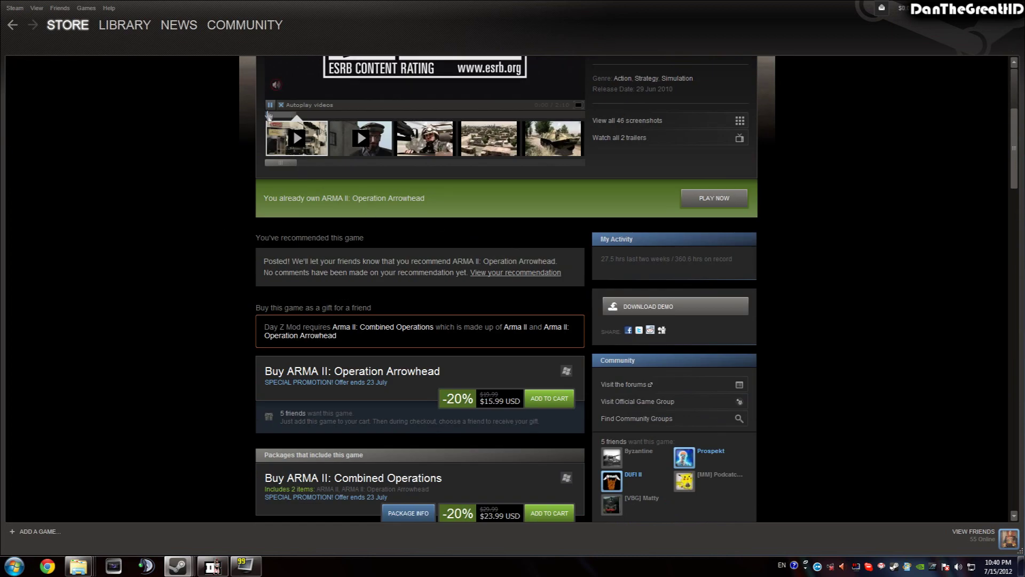
pyautogui.scroll(-2, 162, 194)
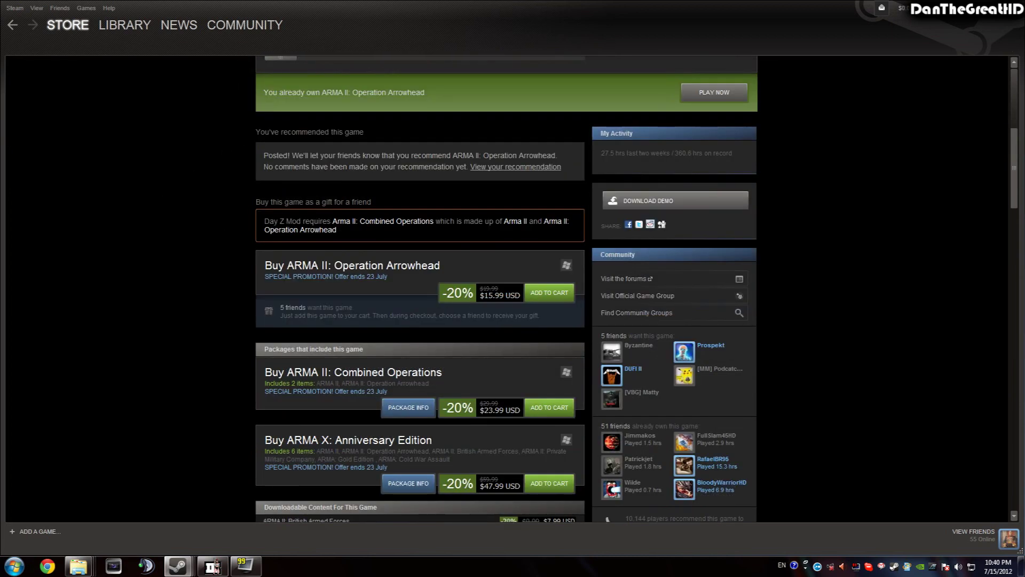
pyautogui.scroll(-1, 167, 320)
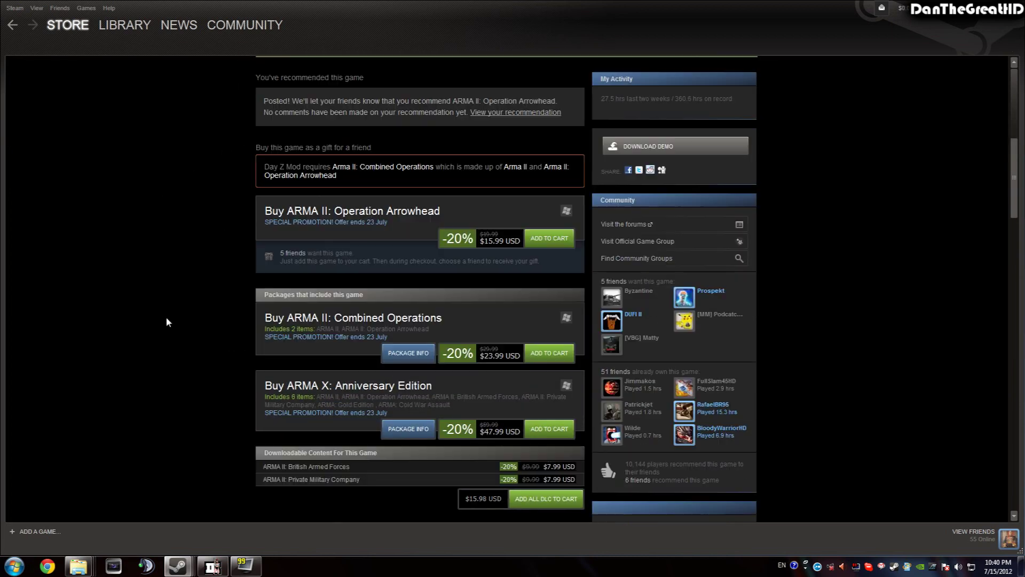
# Search the store for "arma" and open the ARMA II product page from the suggestions
pyautogui.scroll(1, 165, 315)
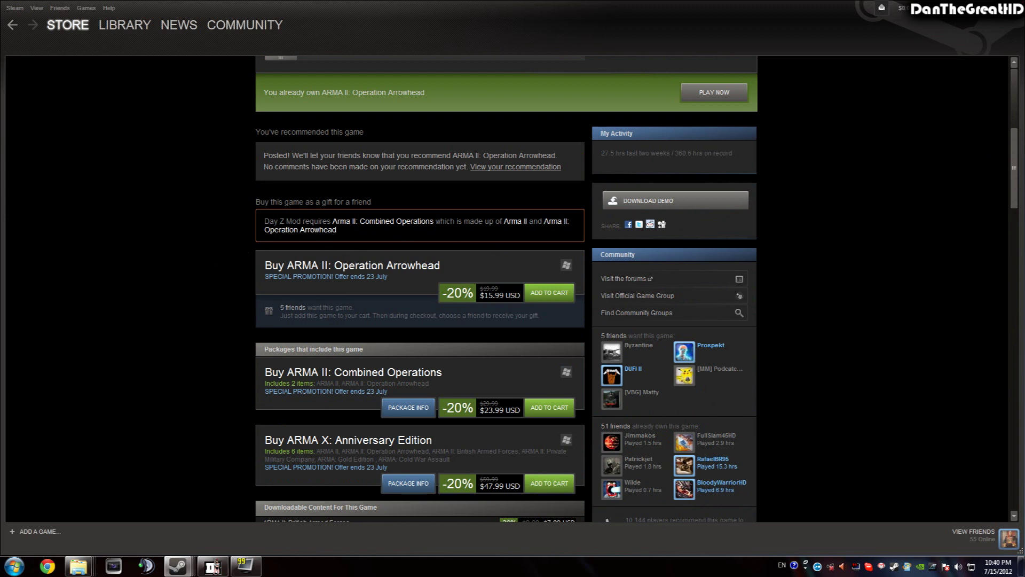
pyautogui.scroll(1, 284, 303)
pyautogui.scroll(5, 285, 304)
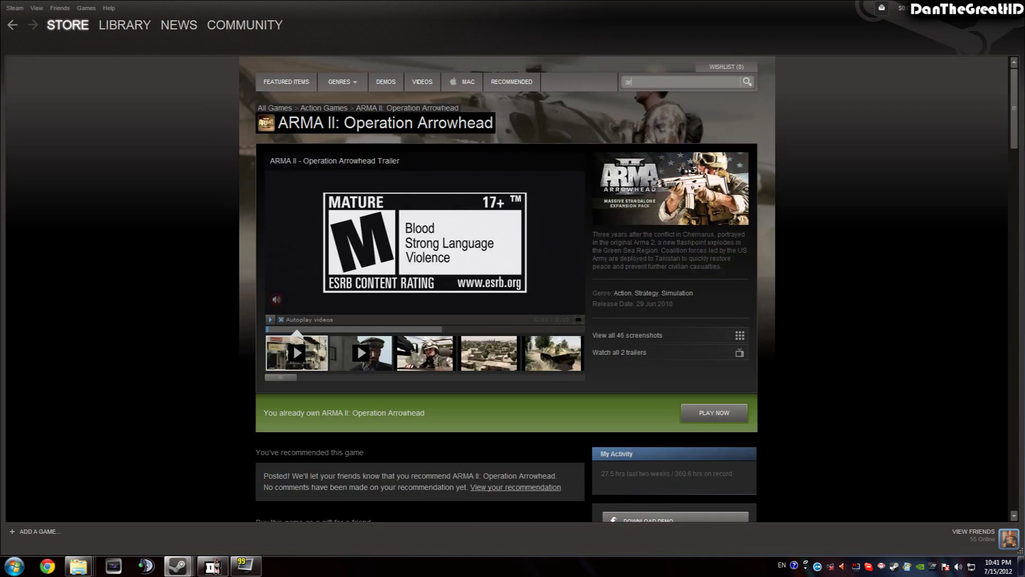
pyautogui.write('ma 2')
pyautogui.press('BackSpace')
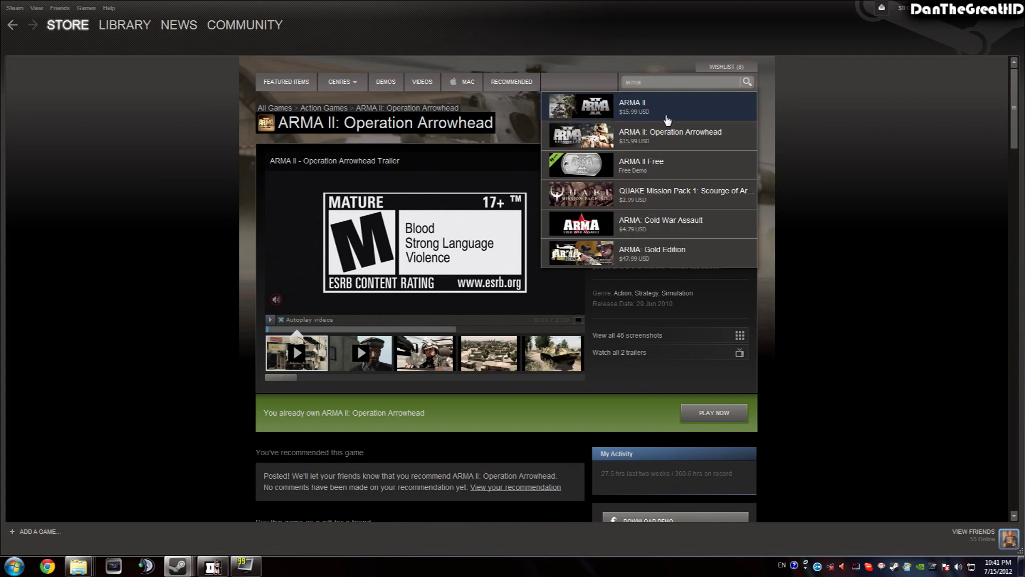
pyautogui.click(666, 118)
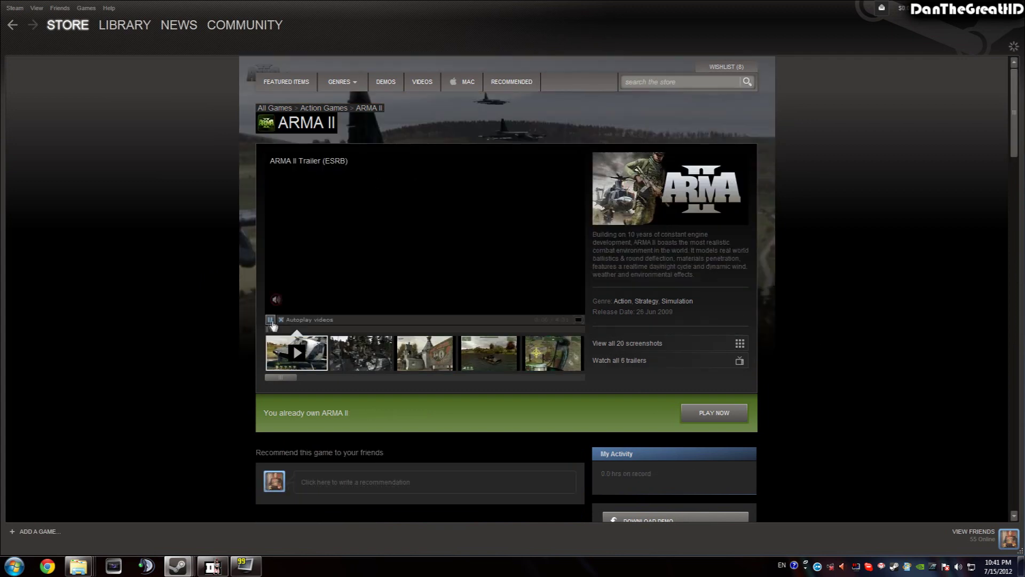
# Examine the ARMA II purchase options and the games included in the Combined Operations package, and minimize Steam
pyautogui.scroll(-5, 178, 288)
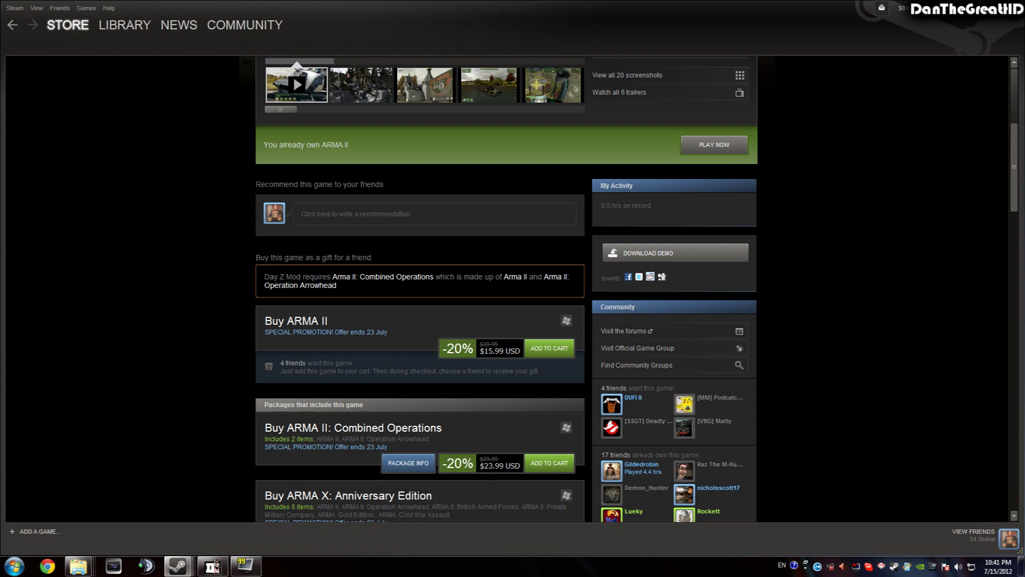
pyautogui.moveTo(331, 427); pyautogui.dragTo(442, 427)
pyautogui.click(445, 430)
pyautogui.moveTo(320, 438); pyautogui.dragTo(335, 438)
pyautogui.click(335, 438)
pyautogui.moveTo(429, 438); pyautogui.dragTo(367, 439)
pyautogui.click(367, 439)
pyautogui.scroll(-1, 210, 305)
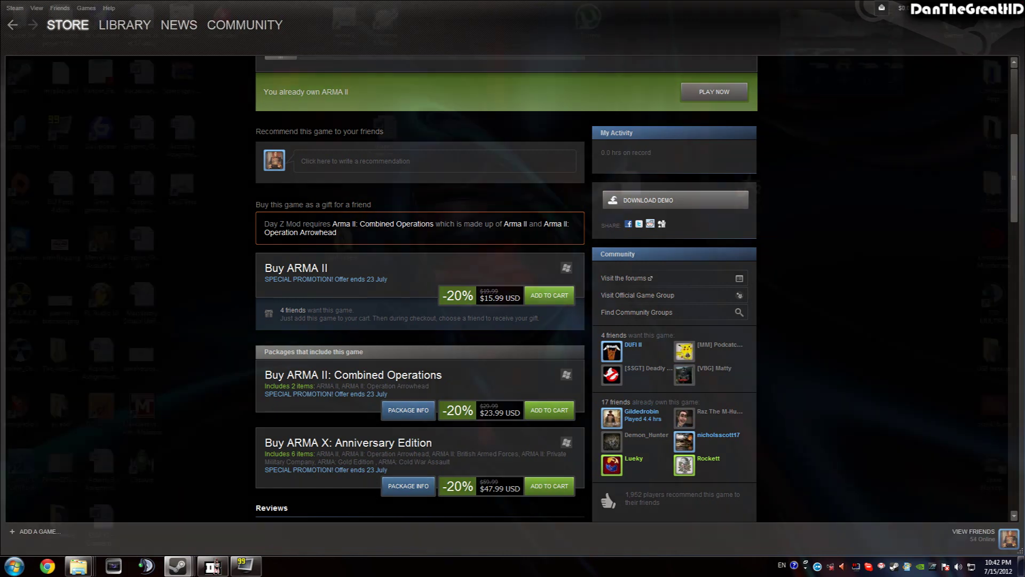
pyautogui.click(992, 6)
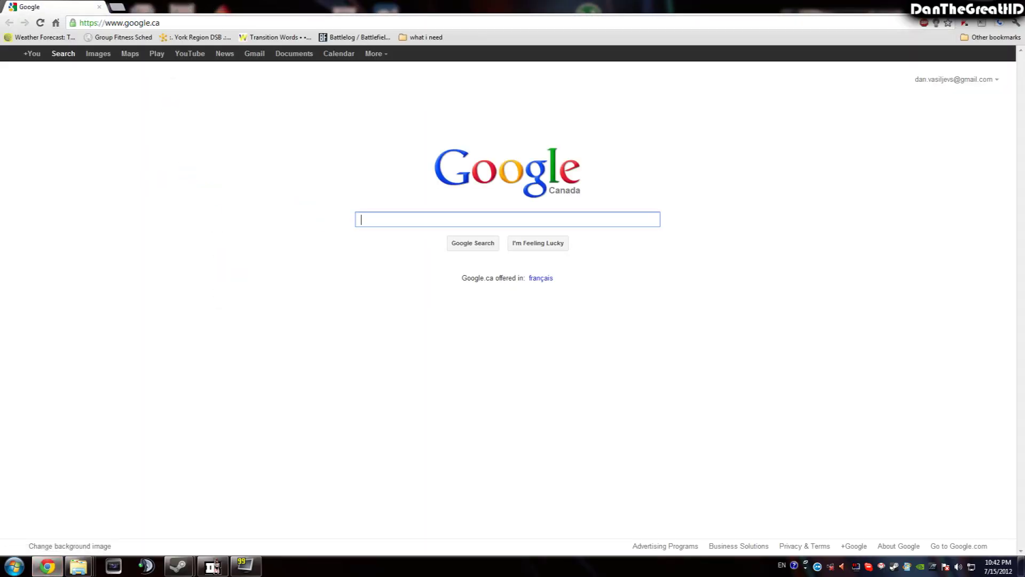
pyautogui.write('dayzmod')
pyautogui.press('BackSpace')
pyautogui.press('BackSpace')
pyautogui.press('BackSpace')
pyautogui.press('BackSpace')
pyautogui.press('BackSpace')
pyautogui.press('BackSpace')
pyautogui.press('BackSpace')
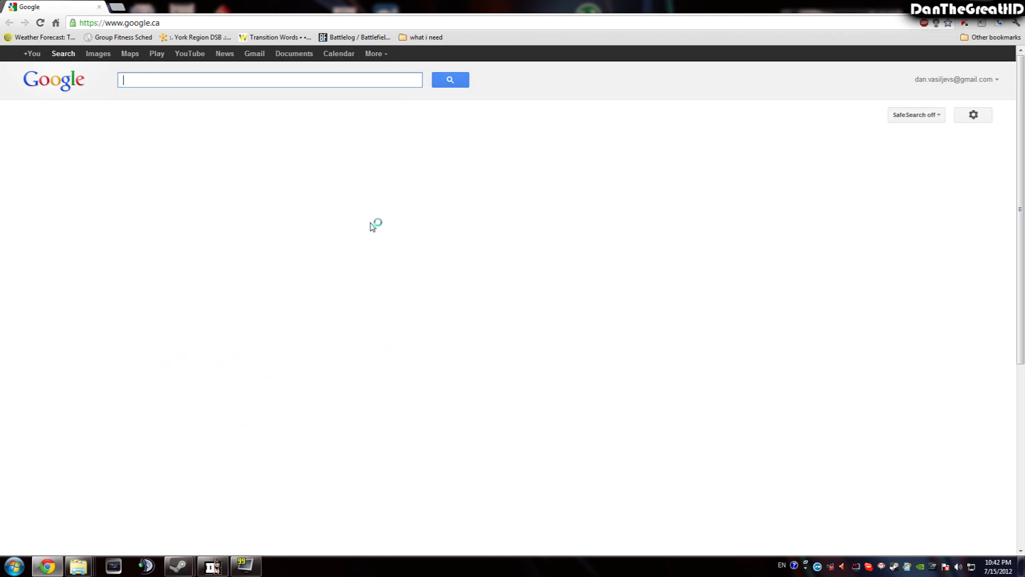
pyautogui.click(136, 24)
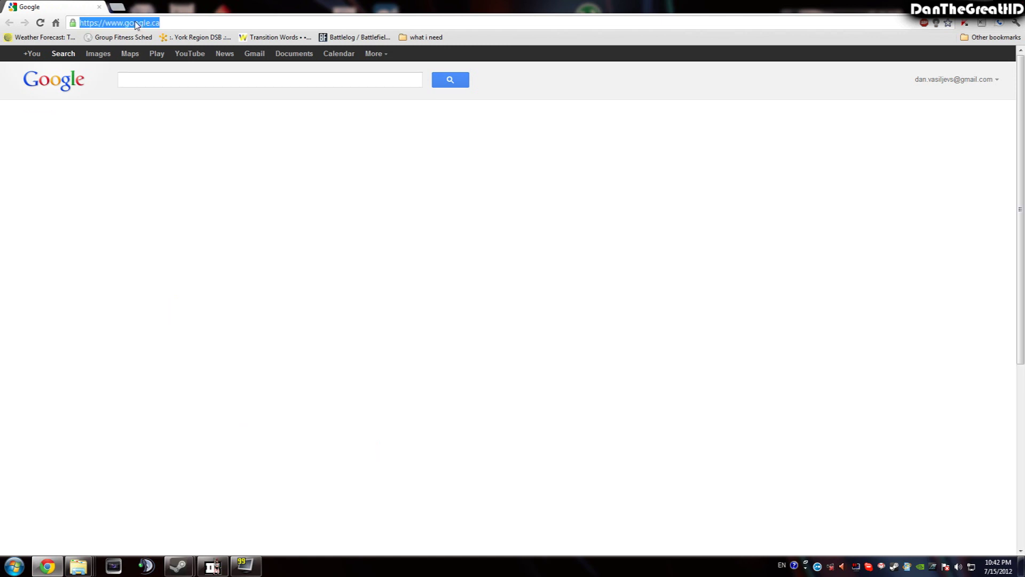
pyautogui.write('www.dayzmod.c')
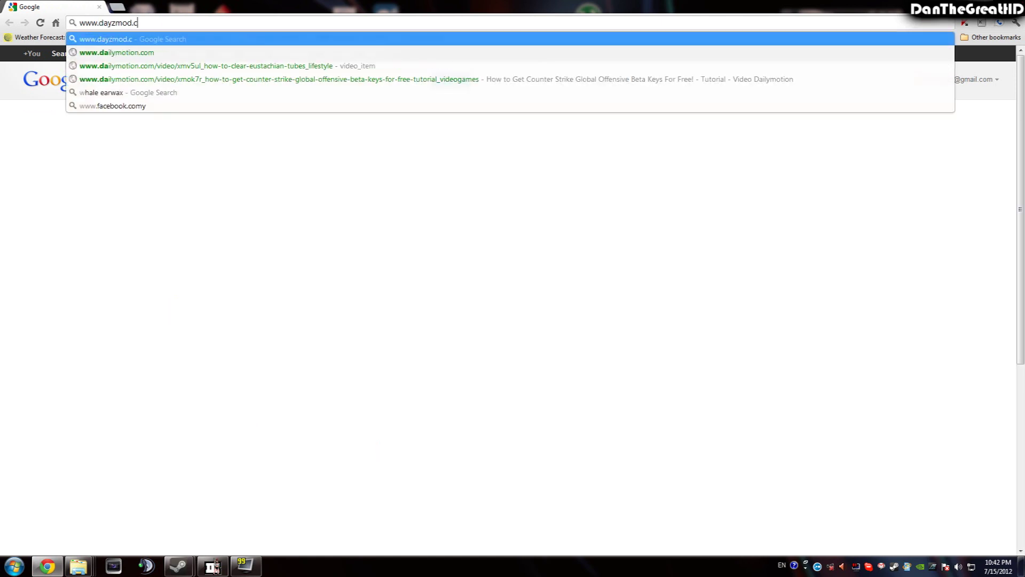
pyautogui.write('om')
pyautogui.press('Return')
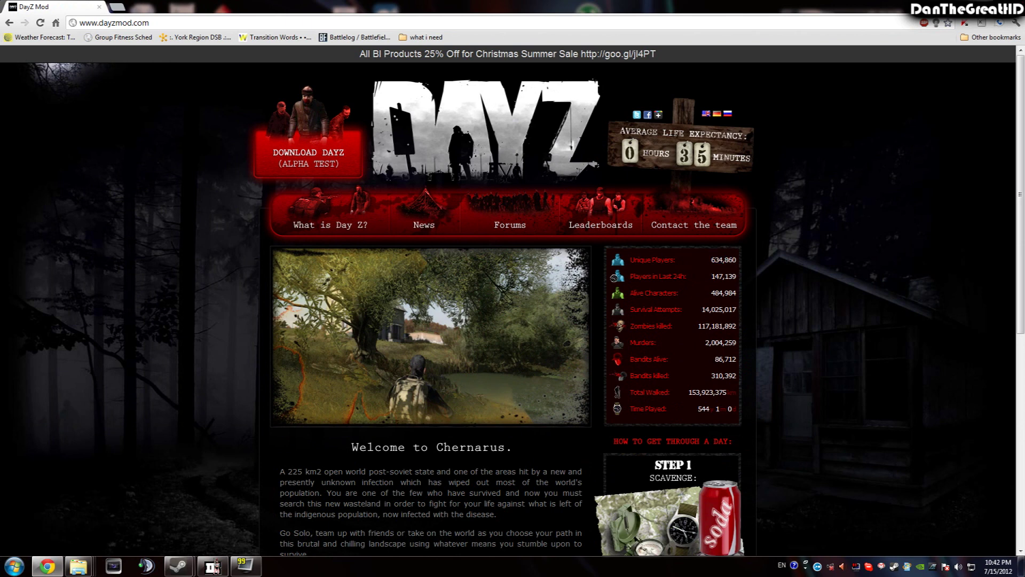
# Highlight the player statistics on the DayZ home page and open the DayZ download page with its mirror list
pyautogui.moveTo(710, 293); pyautogui.dragTo(729, 392)
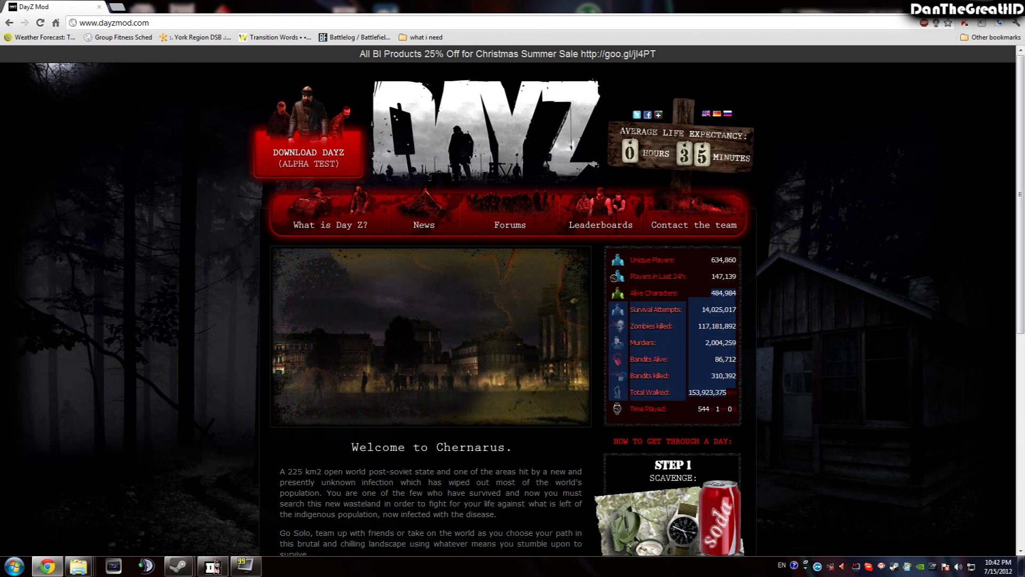
pyautogui.click(696, 444)
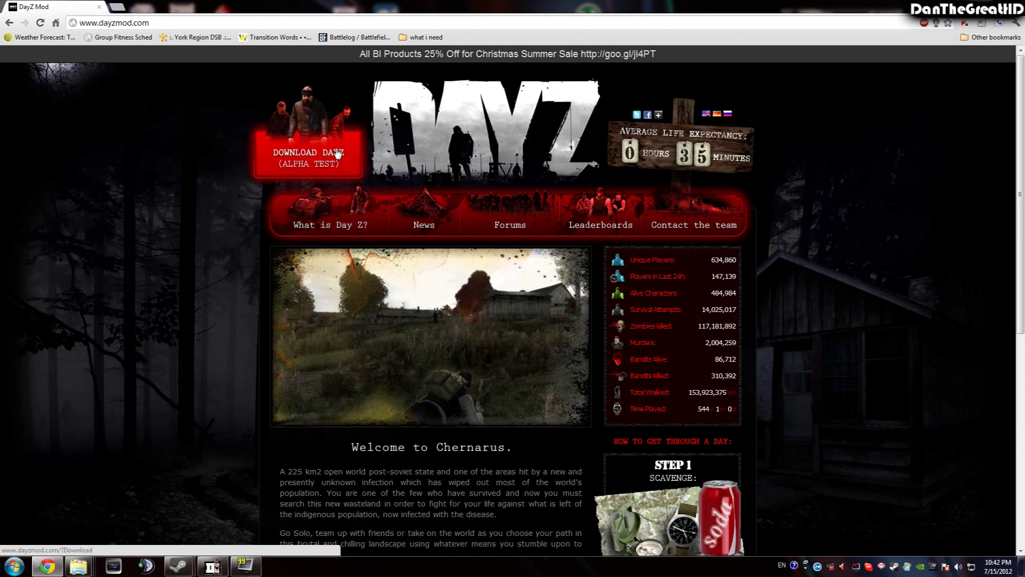
pyautogui.click(329, 166)
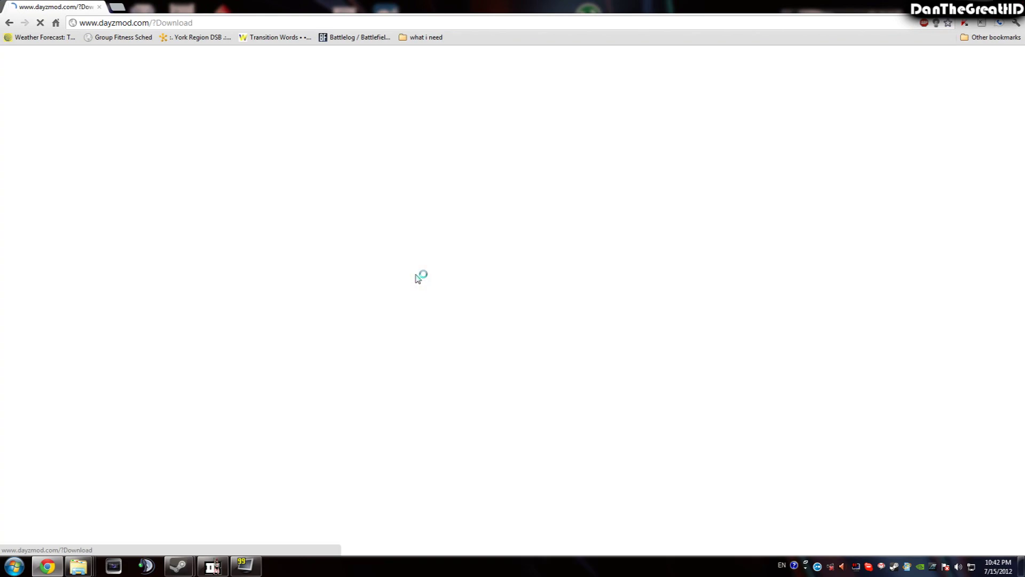
pyautogui.scroll(-4, 188, 195)
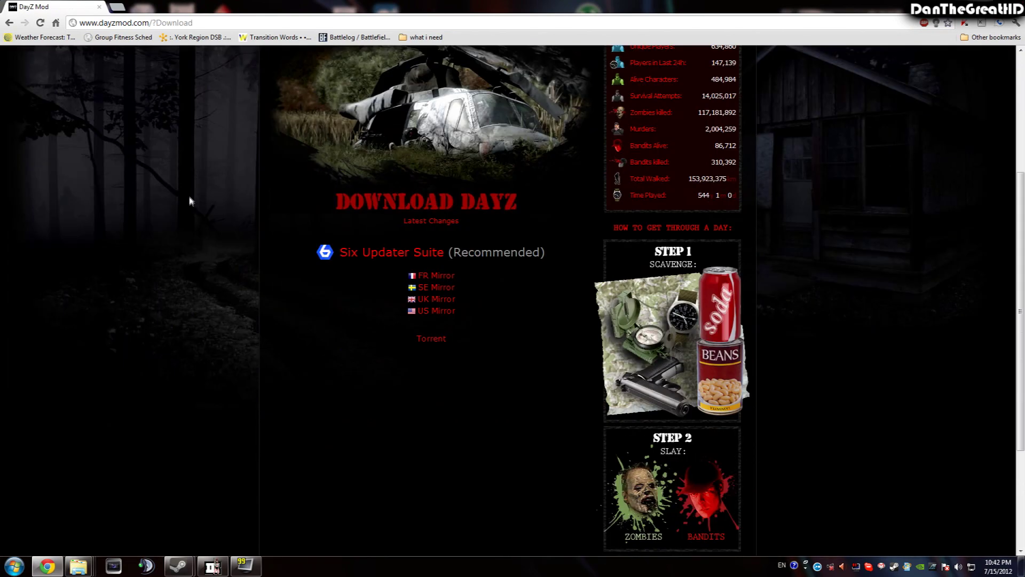
pyautogui.scroll(2, 191, 208)
pyautogui.middleClick(230, 273)
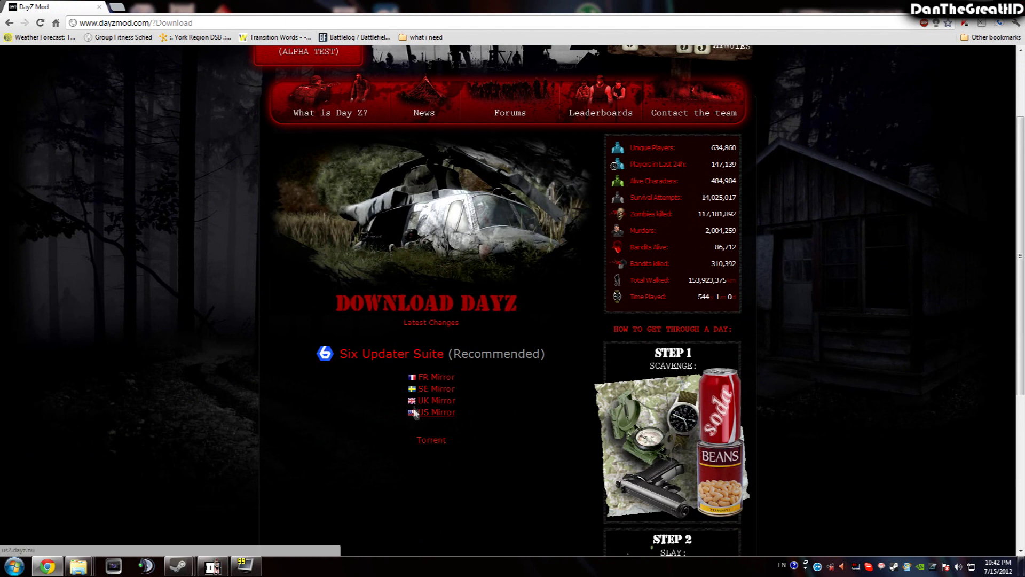
# Open the recommended Six Updater Suite page and read through its prerequisites and usage instructions
pyautogui.click(371, 355)
pyautogui.scroll(-3, 210, 210)
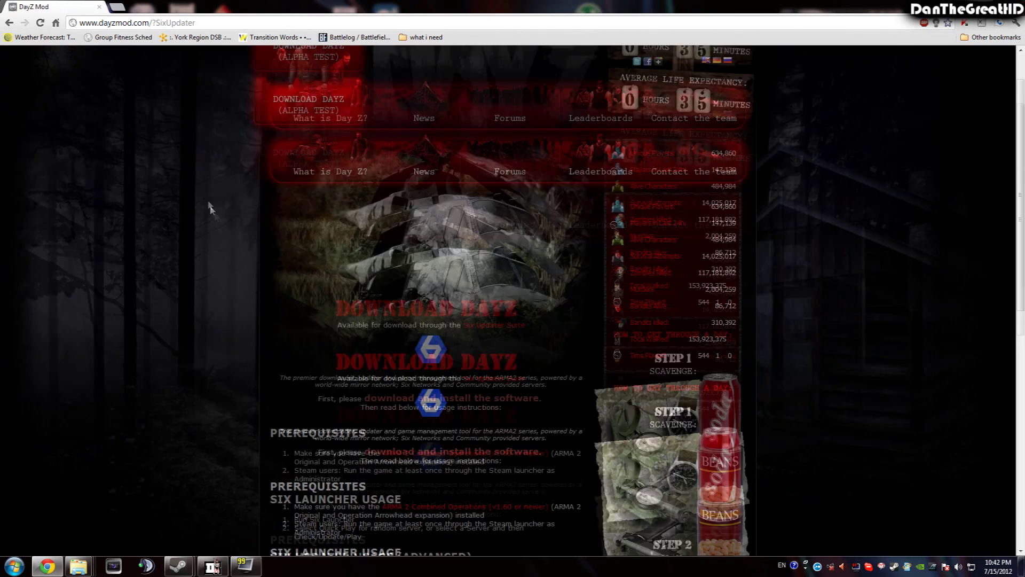
pyautogui.middleClick(191, 230)
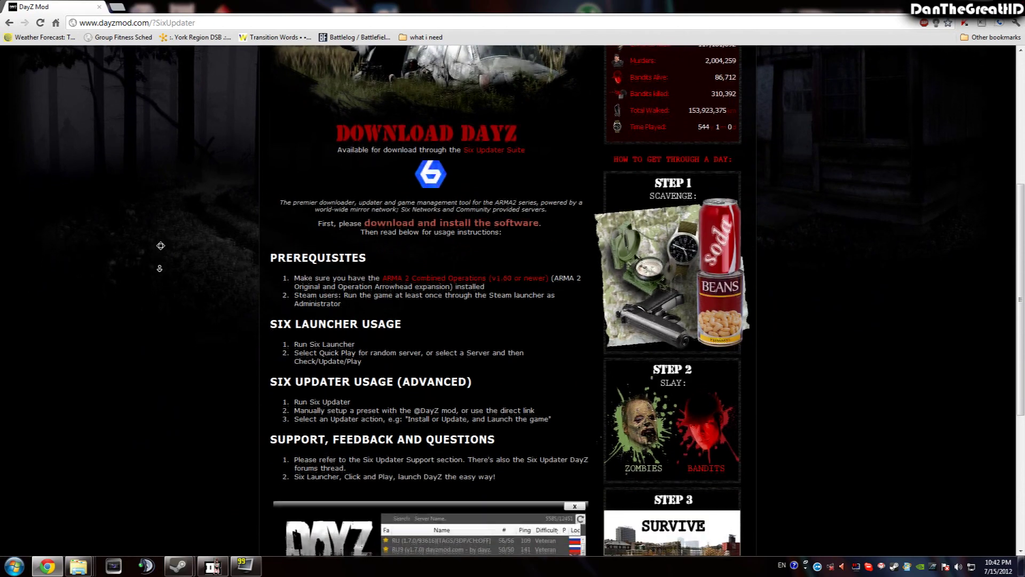
pyautogui.middleClick(159, 266)
pyautogui.middleClick(160, 266)
pyautogui.middleClick(178, 297)
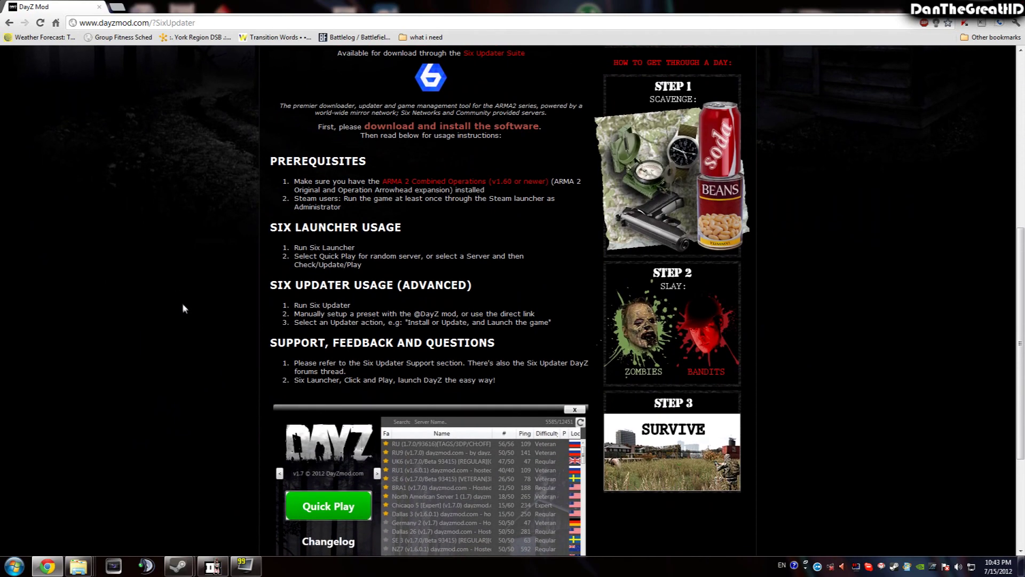
pyautogui.middleClick(186, 302)
pyautogui.scroll(8, 320, 342)
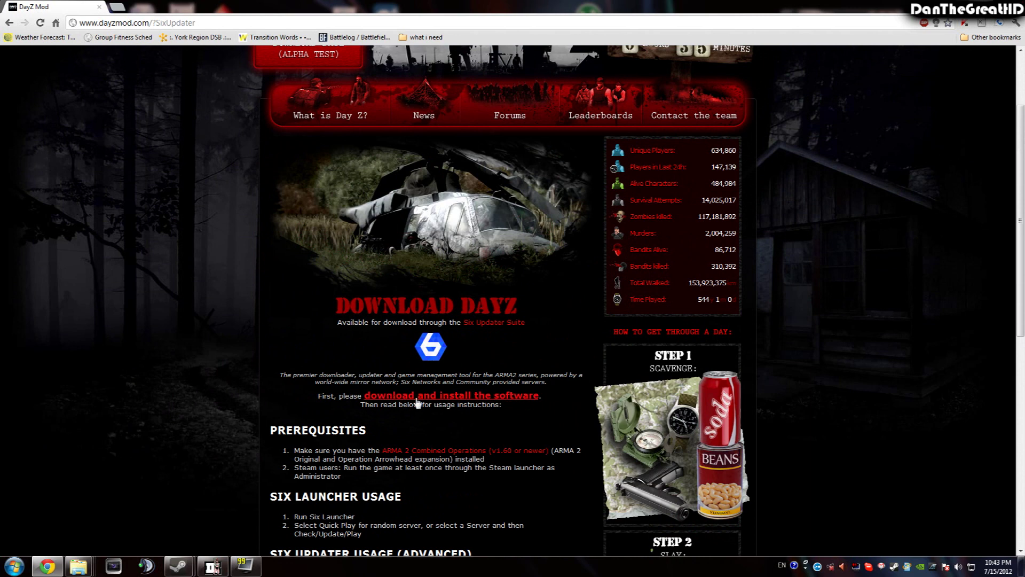
# Follow the "download and install the software" link to the Six Updater download page and point out its web address
pyautogui.moveTo(317, 395); pyautogui.dragTo(373, 399)
pyautogui.click(499, 398)
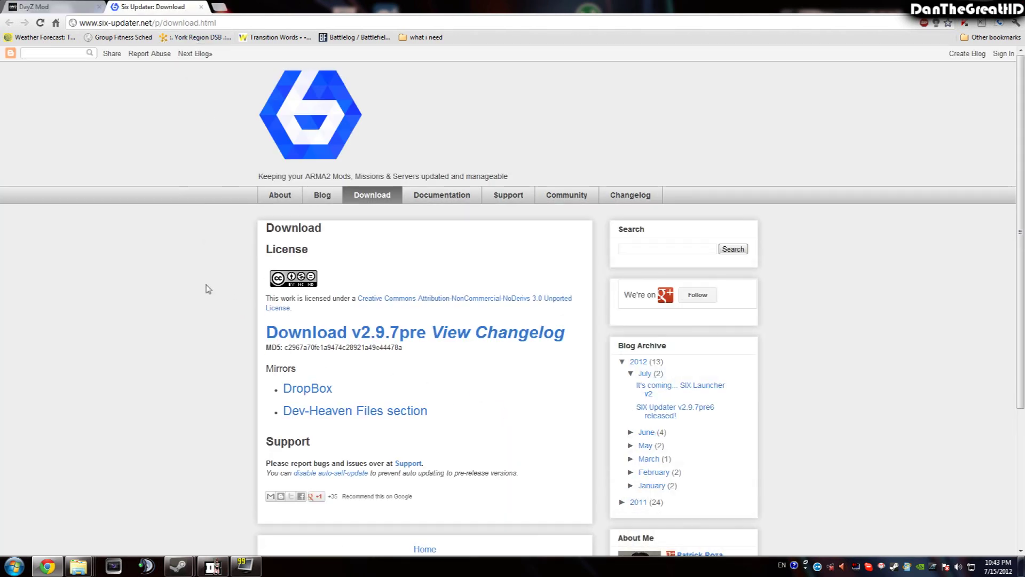
pyautogui.scroll(-2, 206, 287)
pyautogui.moveTo(140, 22); pyautogui.dragTo(214, 24)
pyautogui.click(214, 24)
pyautogui.scroll(2, 147, 268)
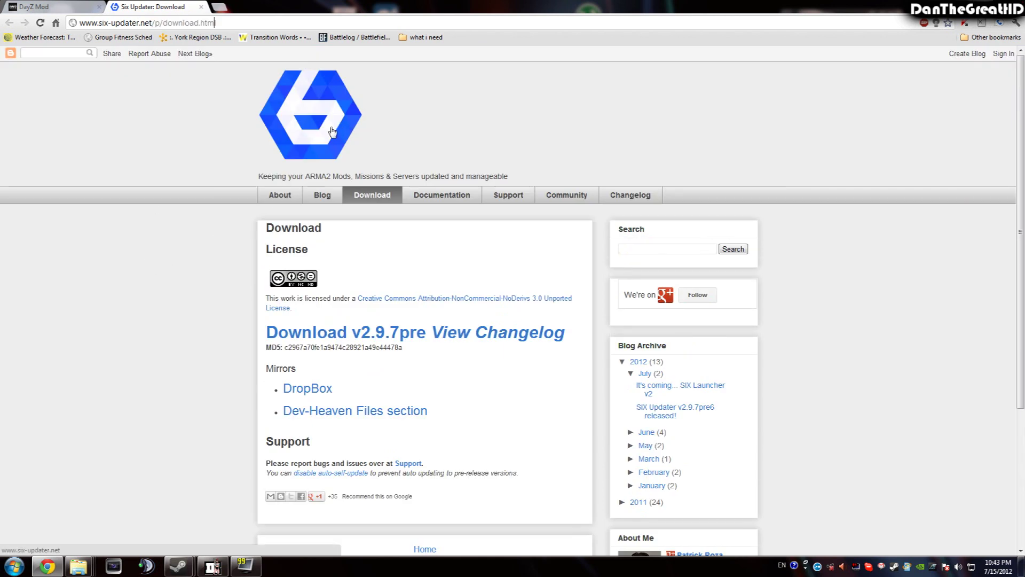
# Download the Six Updater v2.9.7pre installer
pyautogui.scroll(-1, 180, 264)
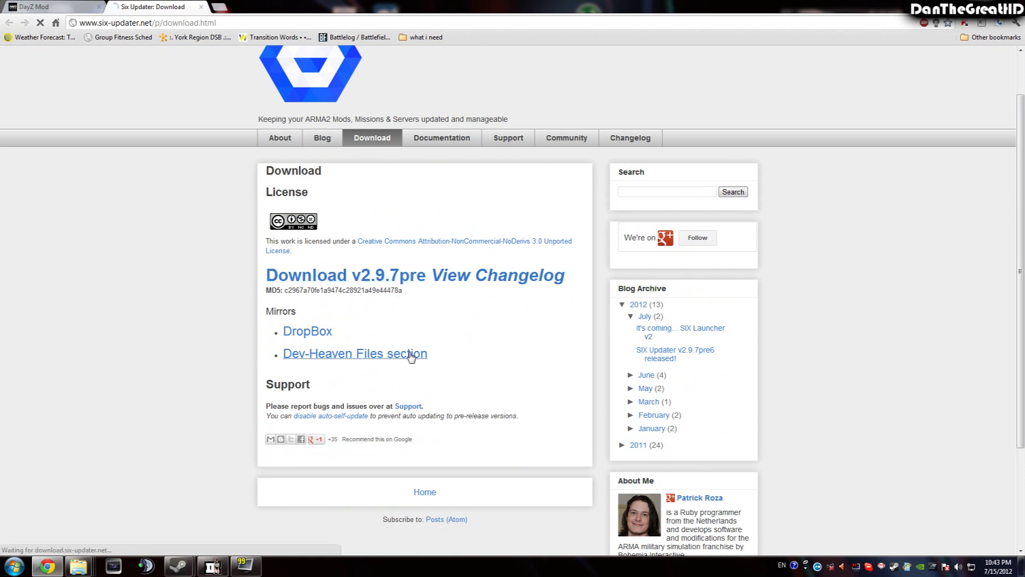
pyautogui.click(257, 263)
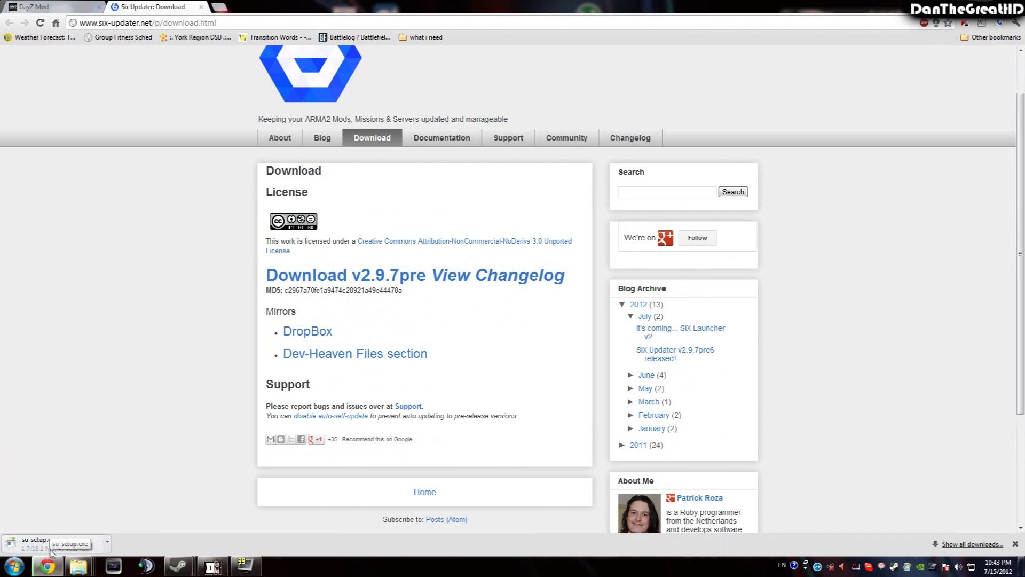
pyautogui.scroll(-1, 118, 318)
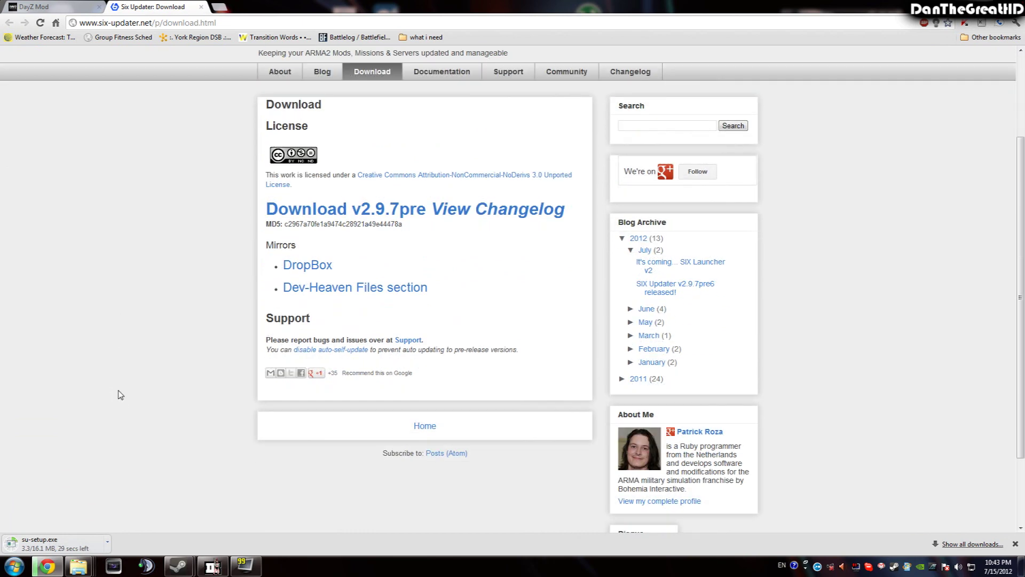
pyautogui.scroll(2, 134, 352)
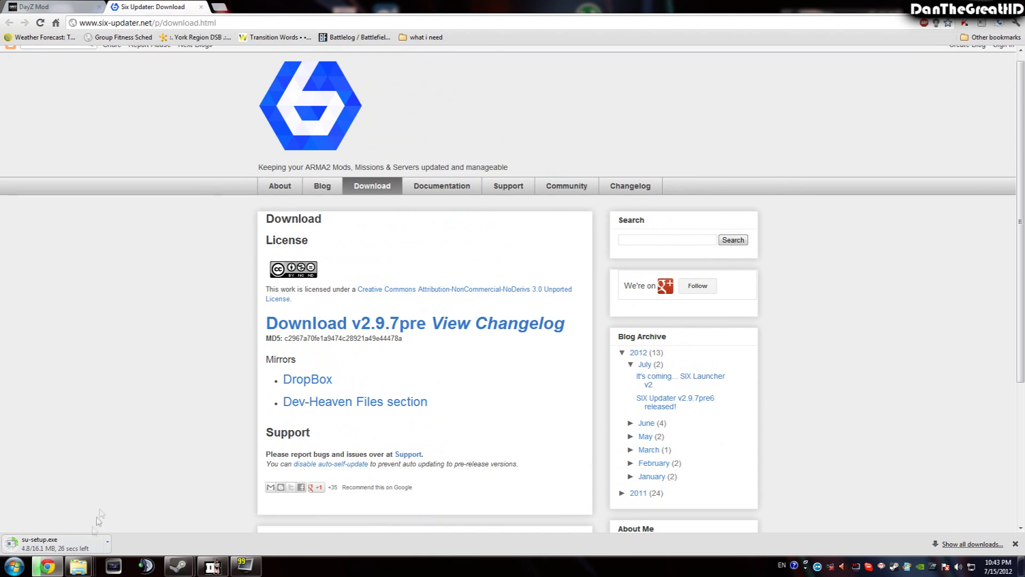
# Minimize Chrome and move the Six Launcher and Six Updater shortcuts side by side to the middle of the desktop
pyautogui.click(48, 567)
pyautogui.moveTo(102, 19); pyautogui.dragTo(424, 353)
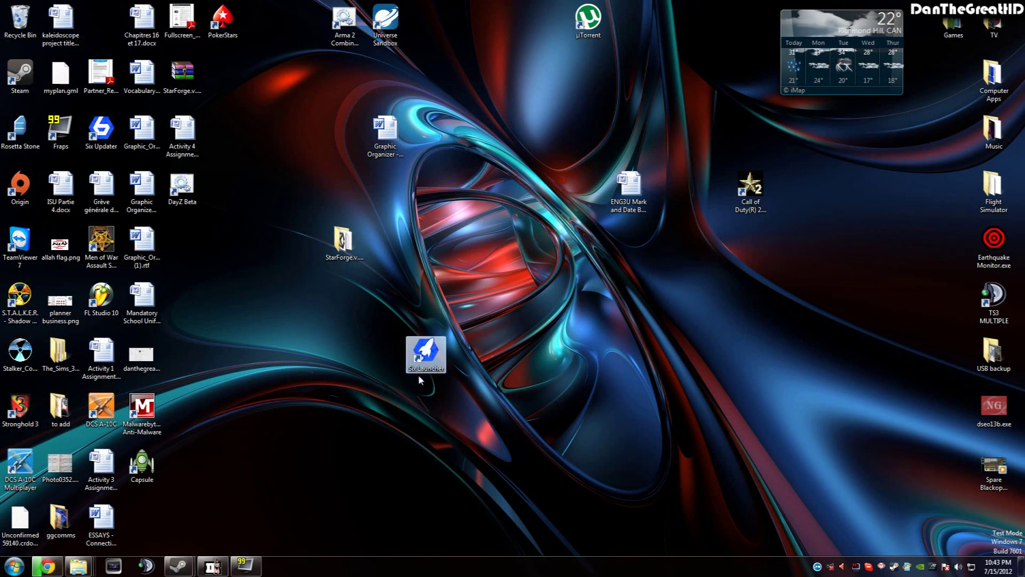
pyautogui.moveTo(101, 131); pyautogui.dragTo(467, 351)
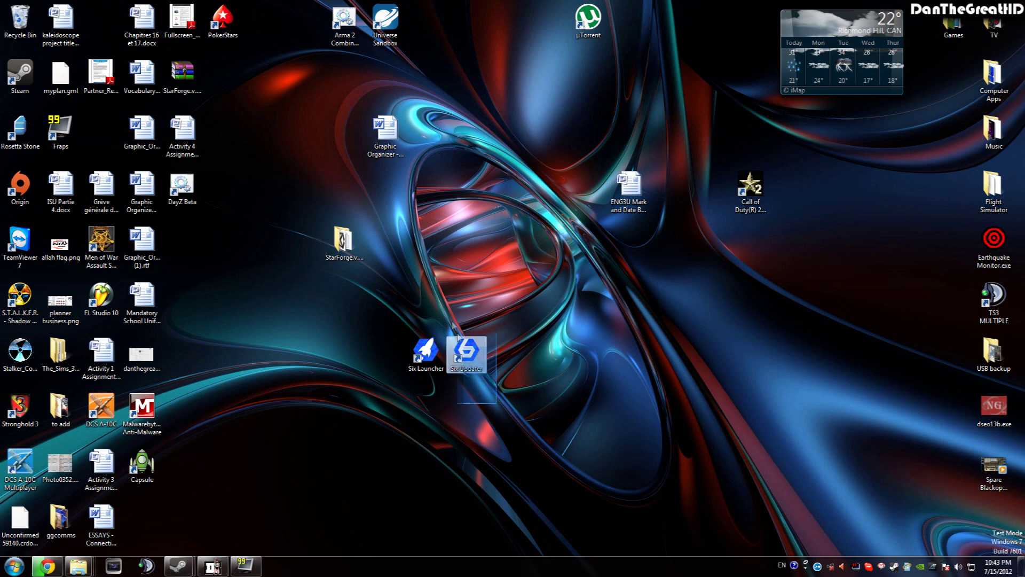
pyautogui.click(446, 314)
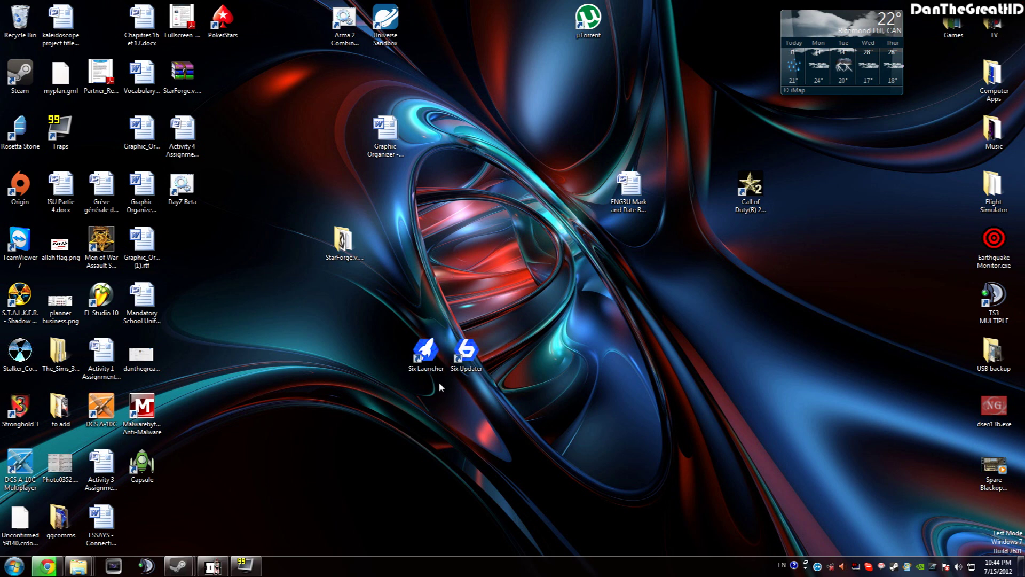
# Cancel the su-setup.exe download in Chrome and return to the desktop
pyautogui.click(427, 361)
pyautogui.moveTo(391, 394); pyautogui.dragTo(421, 370)
pyautogui.click(47, 565)
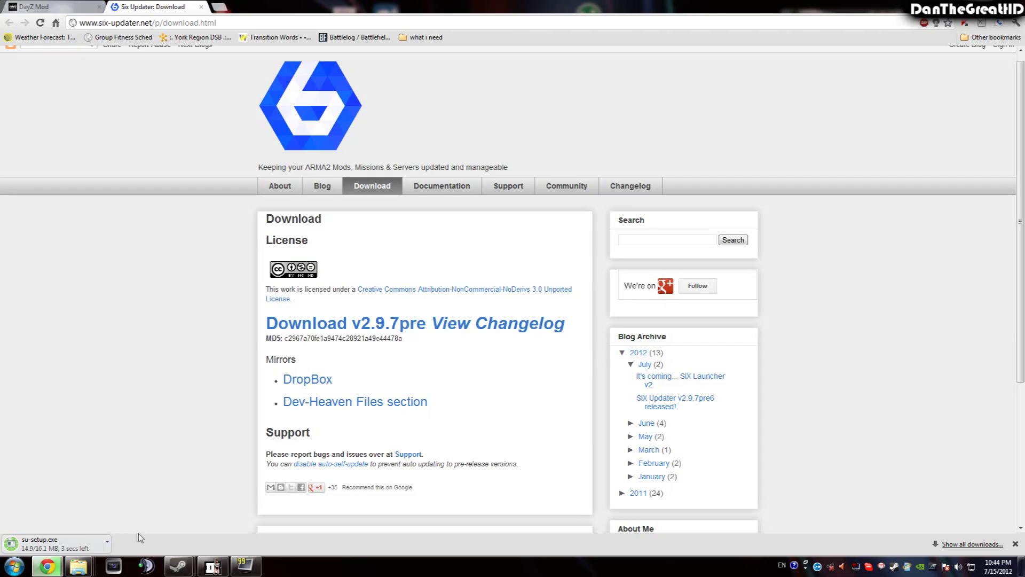
pyautogui.click(107, 541)
pyautogui.click(47, 565)
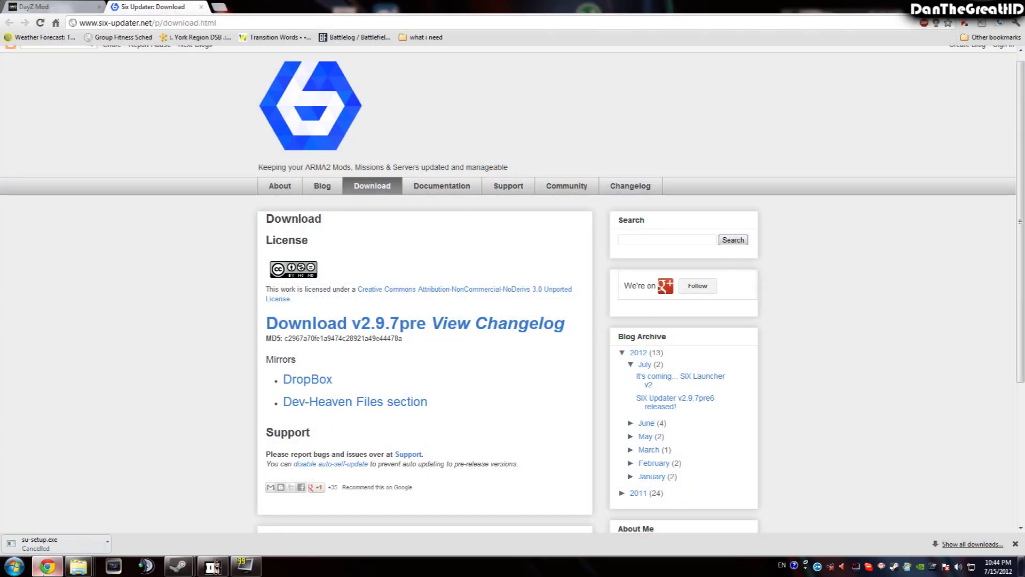
pyautogui.click(47, 566)
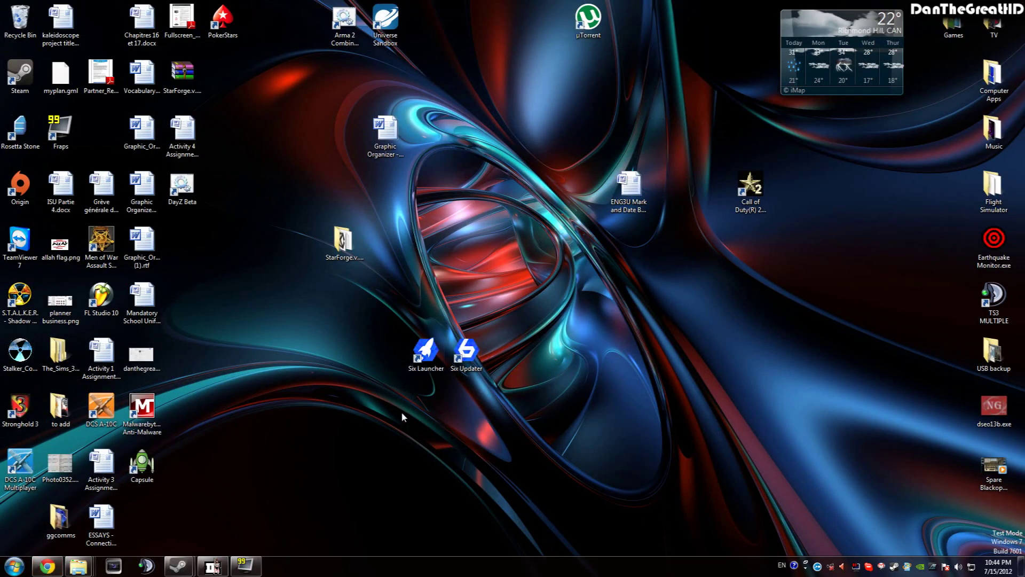
# Start Six Launcher, wait for the server list to load, and install the DayZ mod
pyautogui.doubleClick(426, 357)
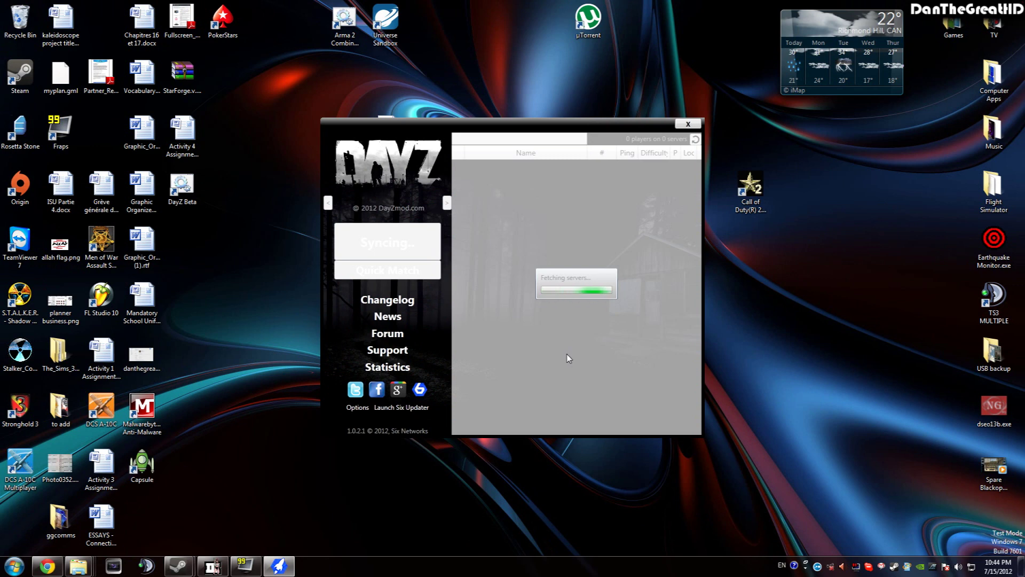
pyautogui.click(393, 249)
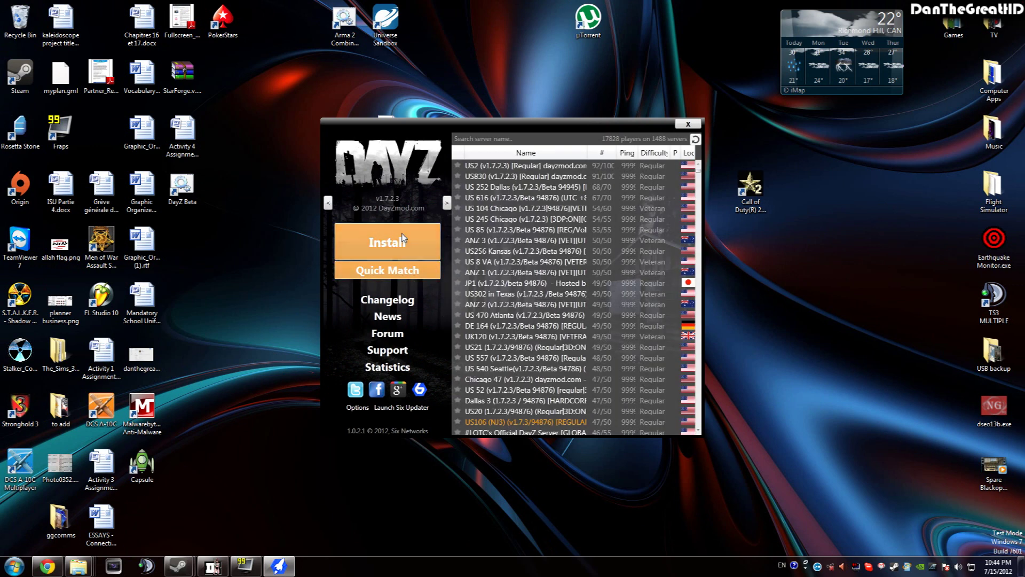
pyautogui.click(568, 242)
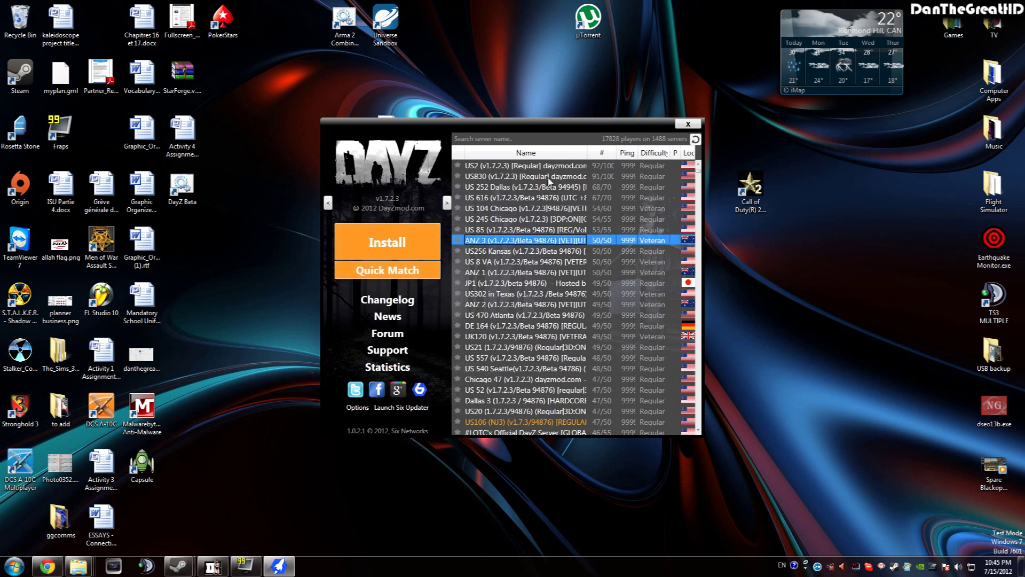
pyautogui.click(548, 177)
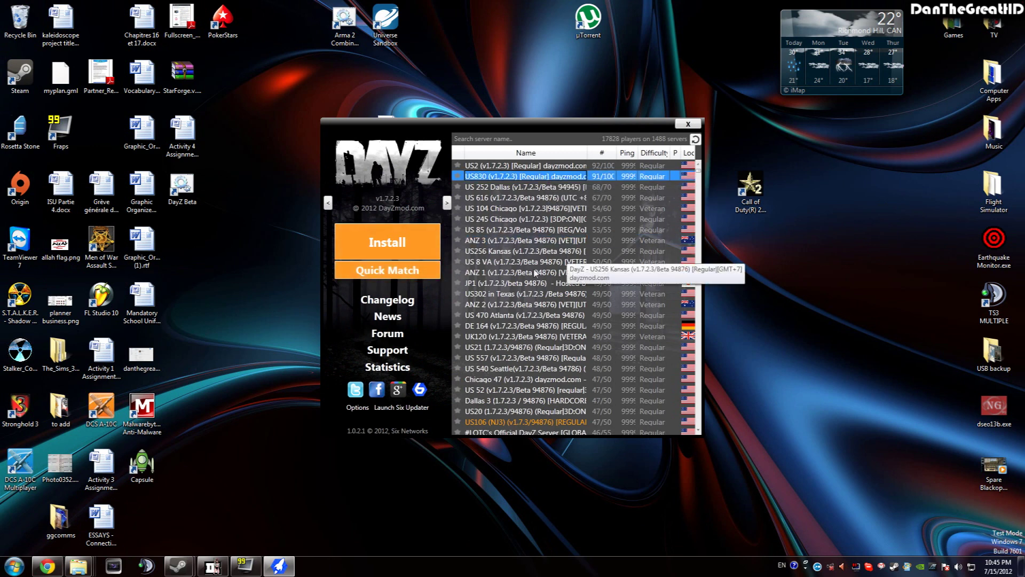
pyautogui.click(369, 250)
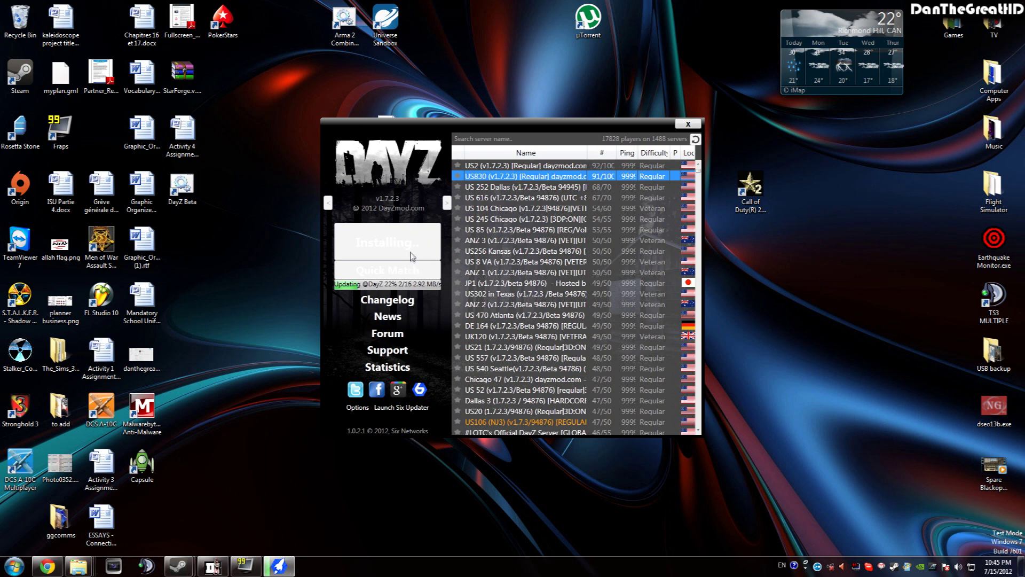
# Look through the DayZ server list by selecting US 104 Chicago, JP1 and ANZ 3, and close the launcher
pyautogui.click(553, 211)
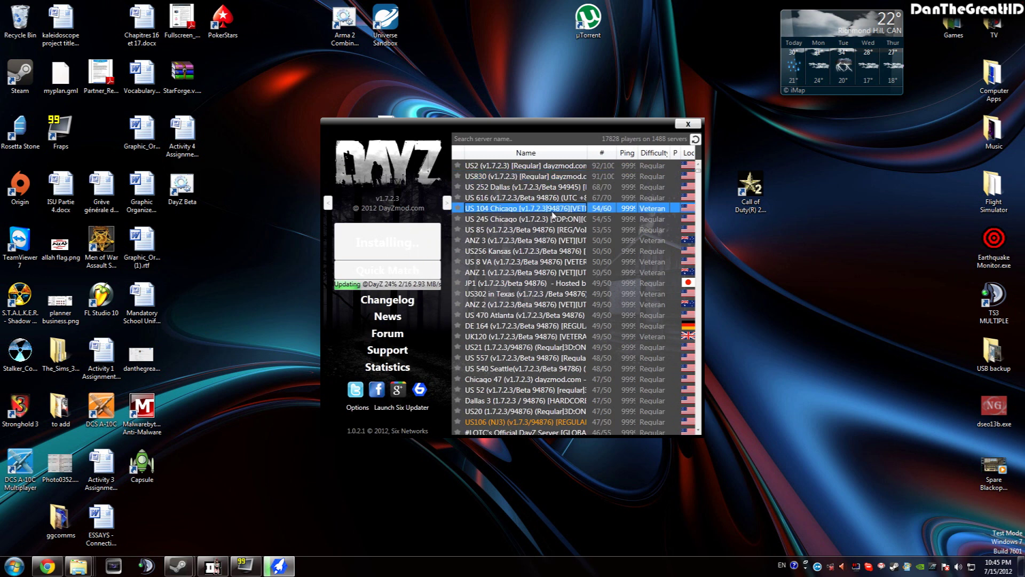
pyautogui.click(539, 284)
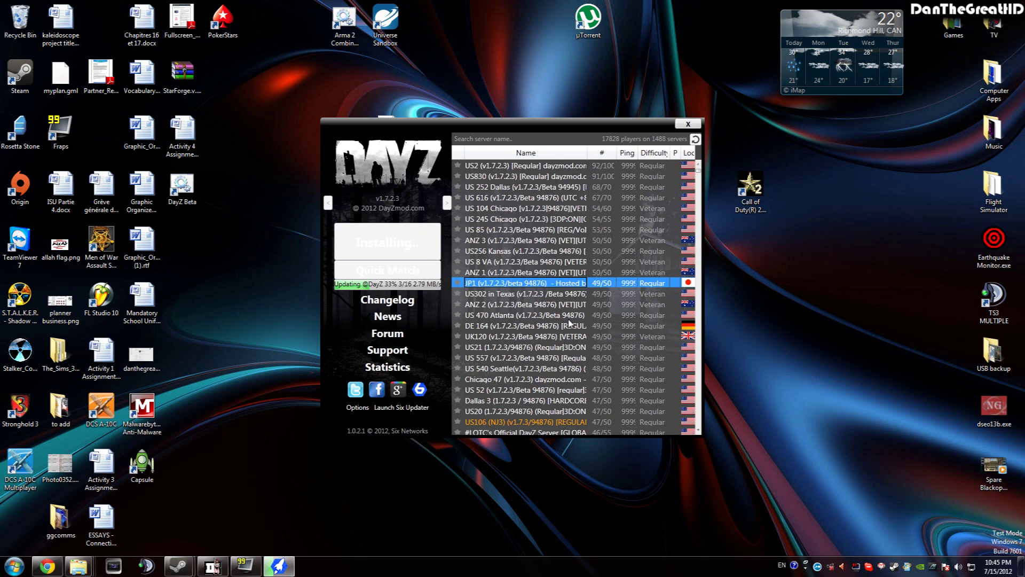
pyautogui.click(600, 239)
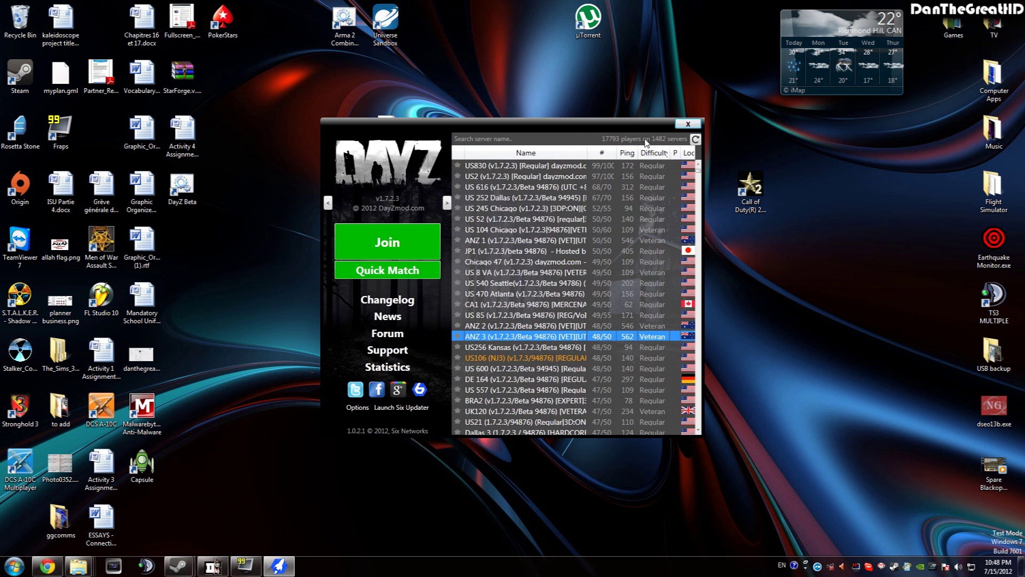
pyautogui.moveTo(582, 134); pyautogui.dragTo(781, 196)
pyautogui.click(888, 186)
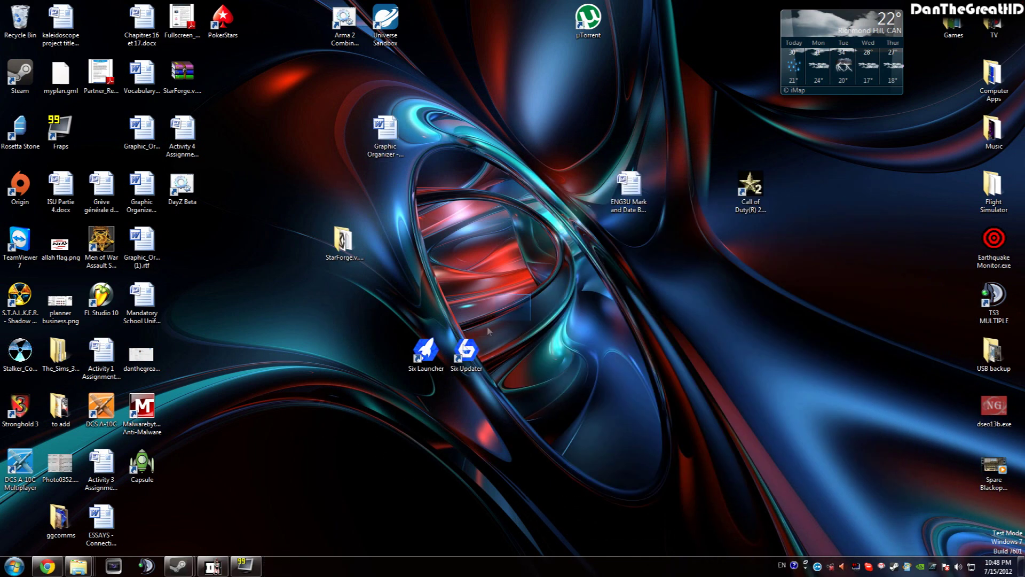
pyautogui.moveTo(544, 326); pyautogui.dragTo(357, 391)
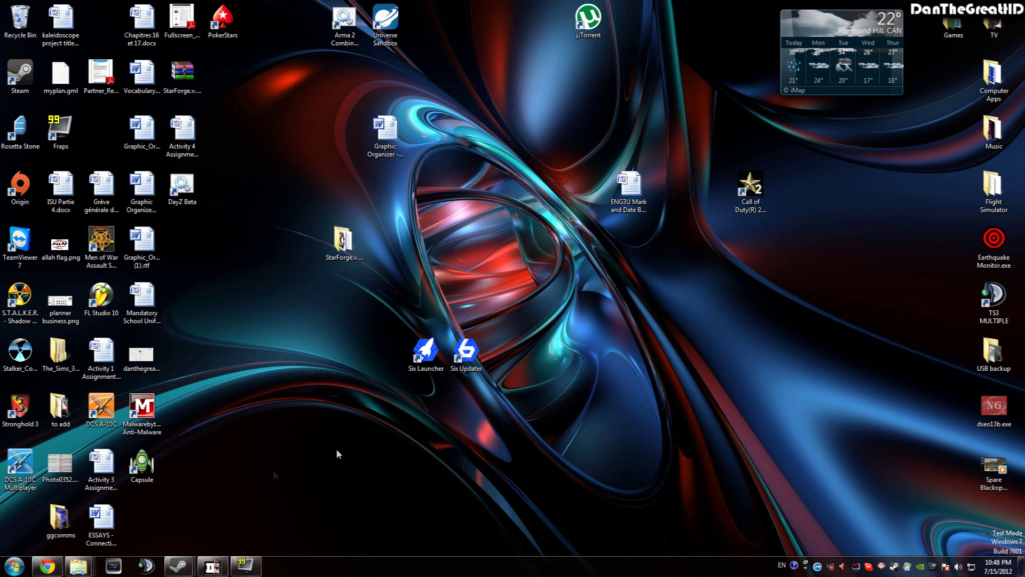
# Open Google in a new Chrome window and search for "arma 2 beta"
pyautogui.click(47, 566)
pyautogui.moveTo(598, 19); pyautogui.dragTo(779, 196)
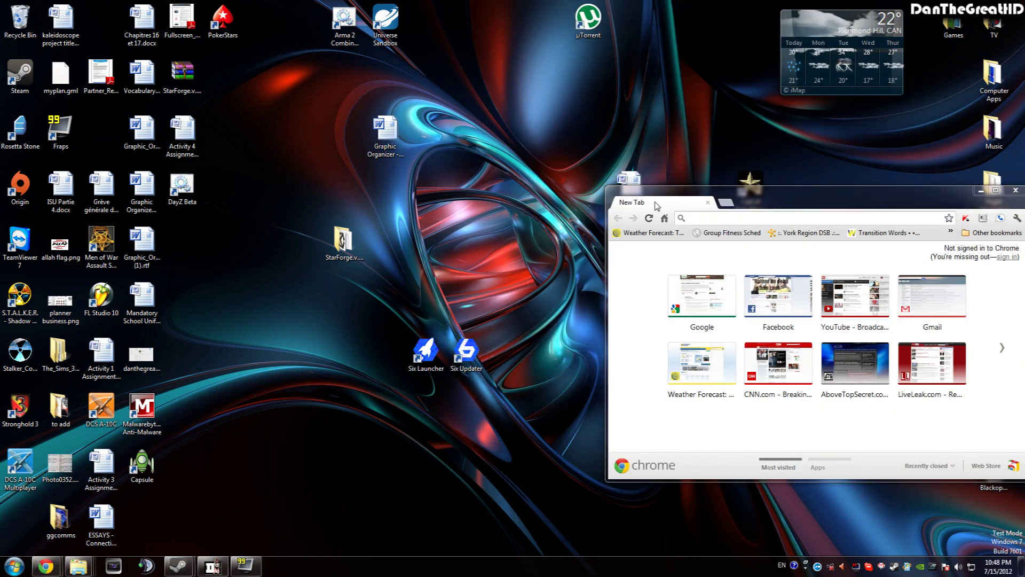
pyautogui.click(717, 287)
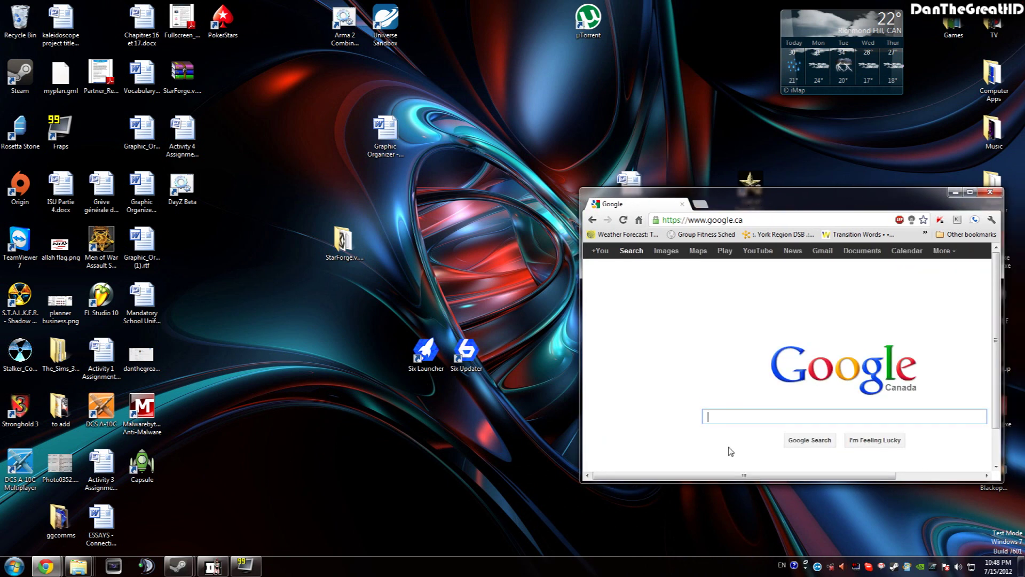
pyautogui.write('ar')
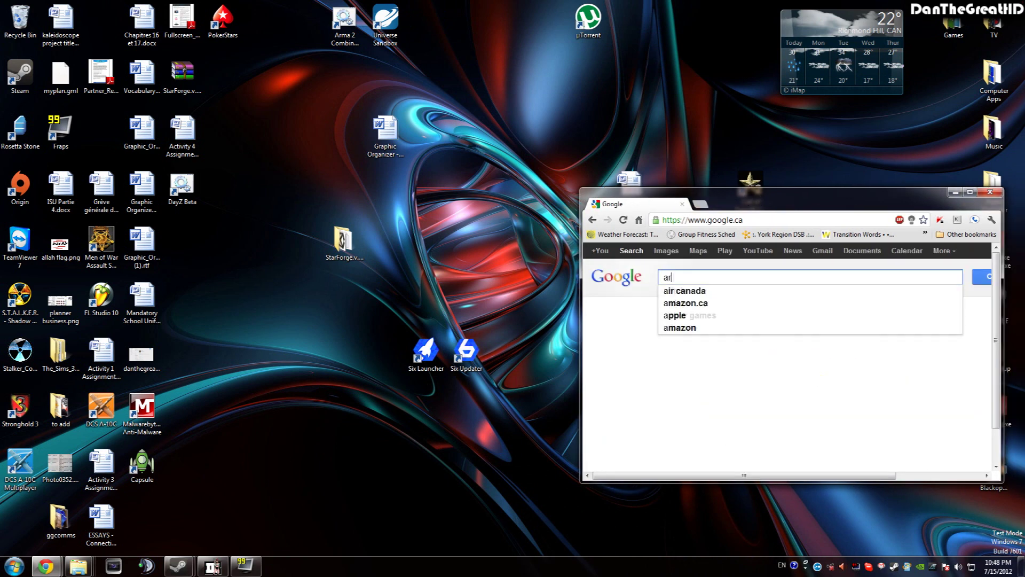
pyautogui.write(',ma 2 beta')
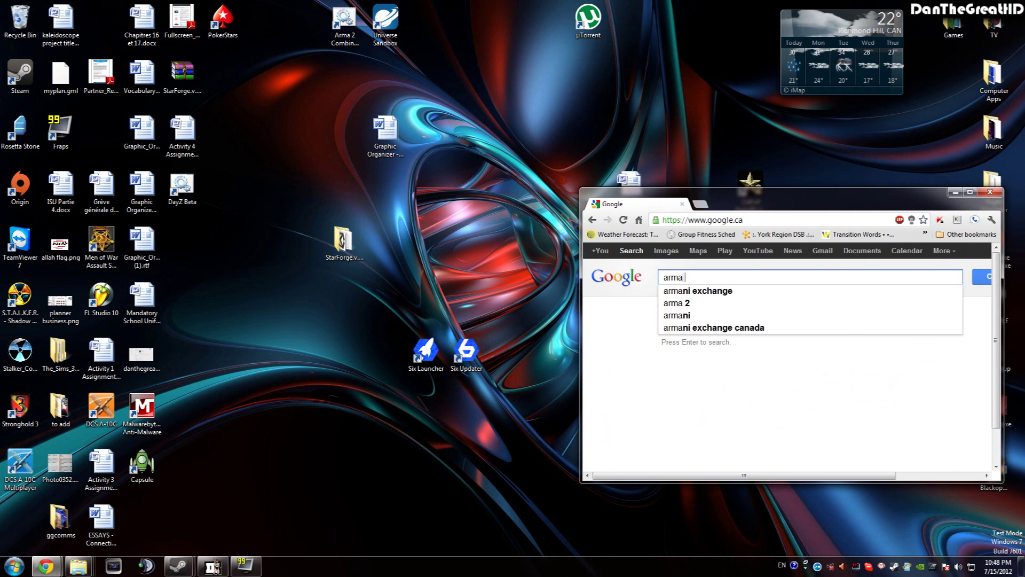
pyautogui.press('Return')
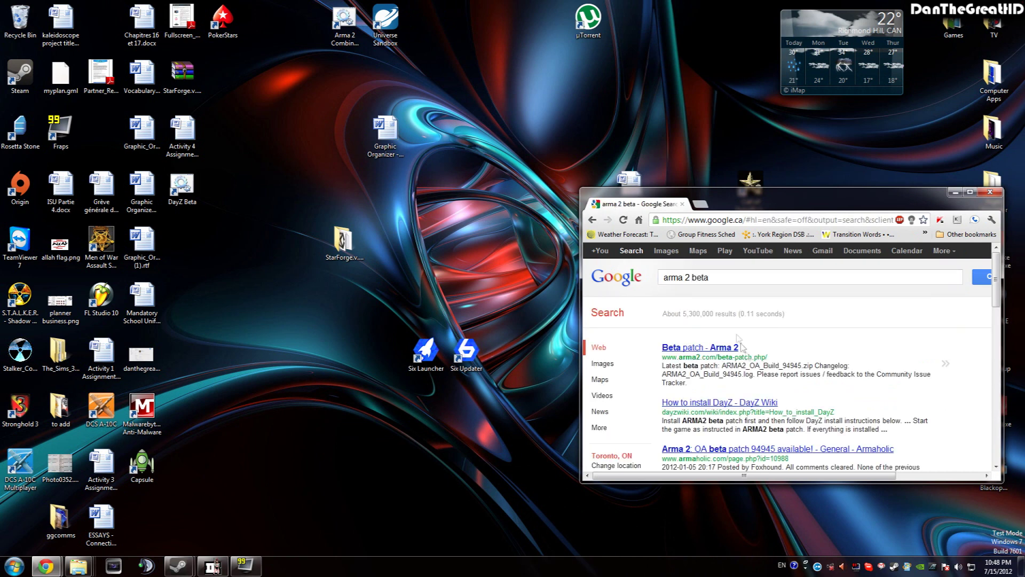
# Open the "Beta patch - Arma 2" search result and download the latest beta patch, ARMA2_OA_Build_94945.zip
pyautogui.click(723, 348)
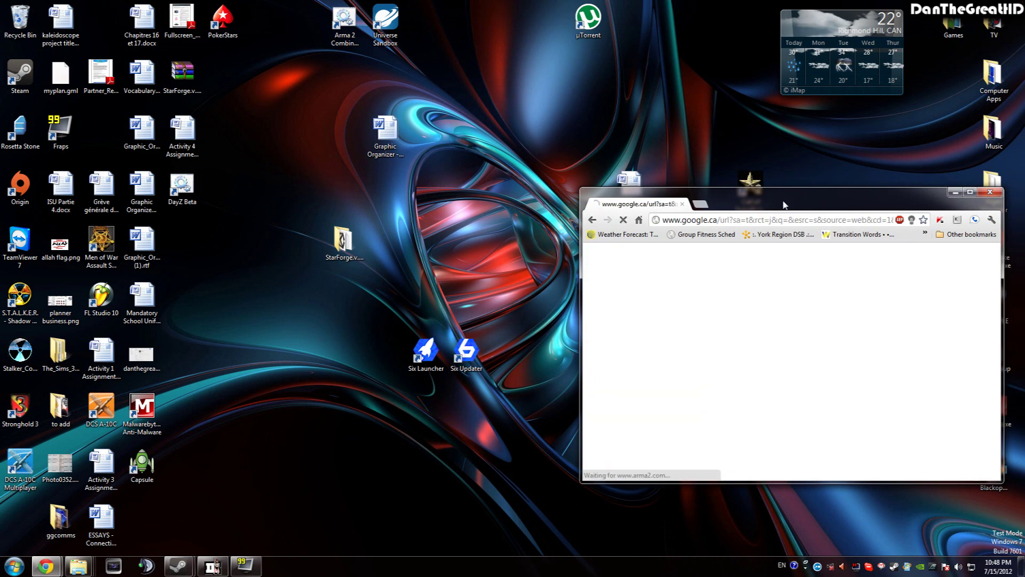
pyautogui.doubleClick(756, 193)
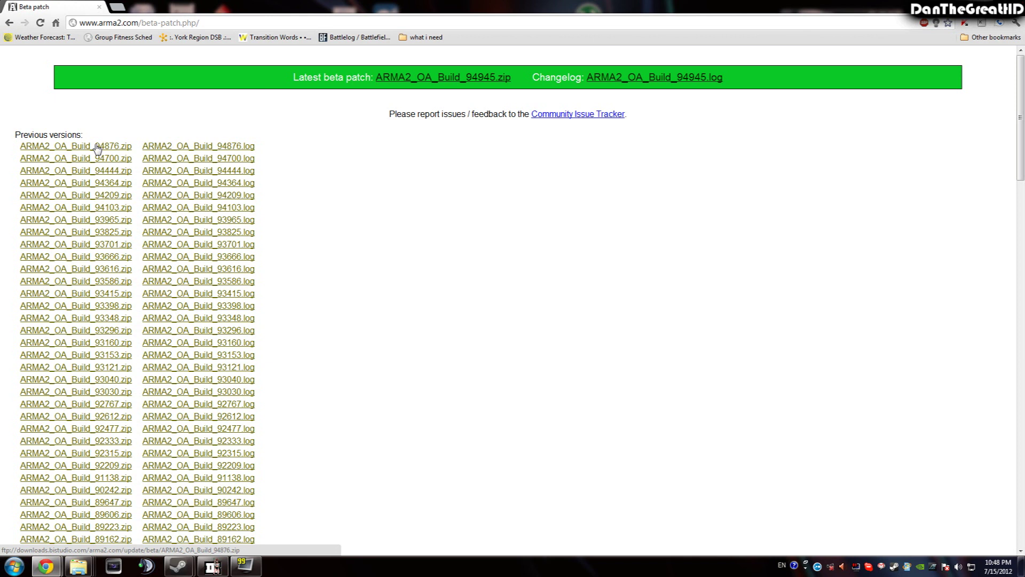
pyautogui.click(490, 83)
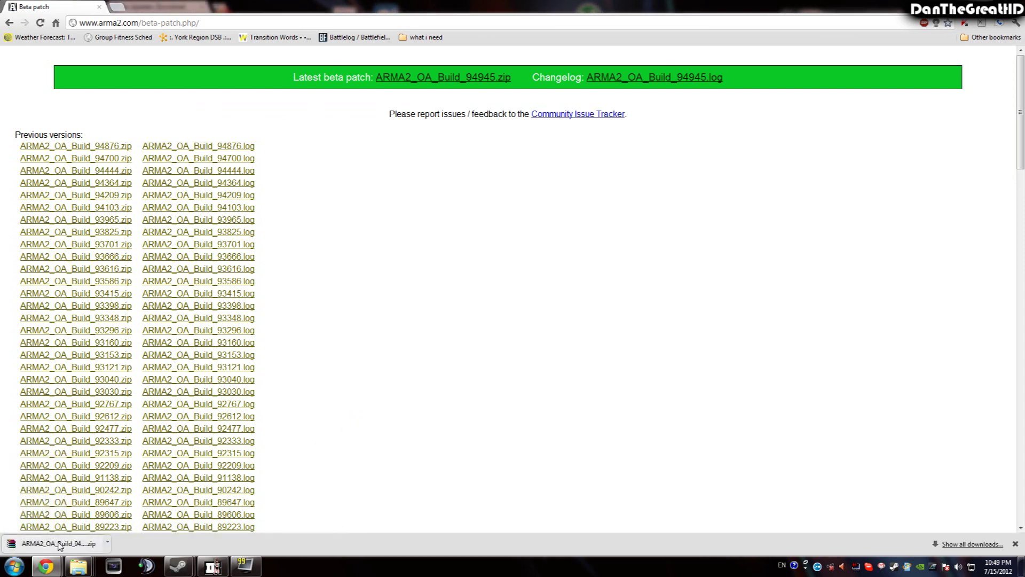
# Open the downloaded ARMA2_OA_Build_94945.zip in WinRAR, past the license reminder, and select all five files inside
pyautogui.click(59, 544)
pyautogui.moveTo(645, 263); pyautogui.dragTo(562, 166)
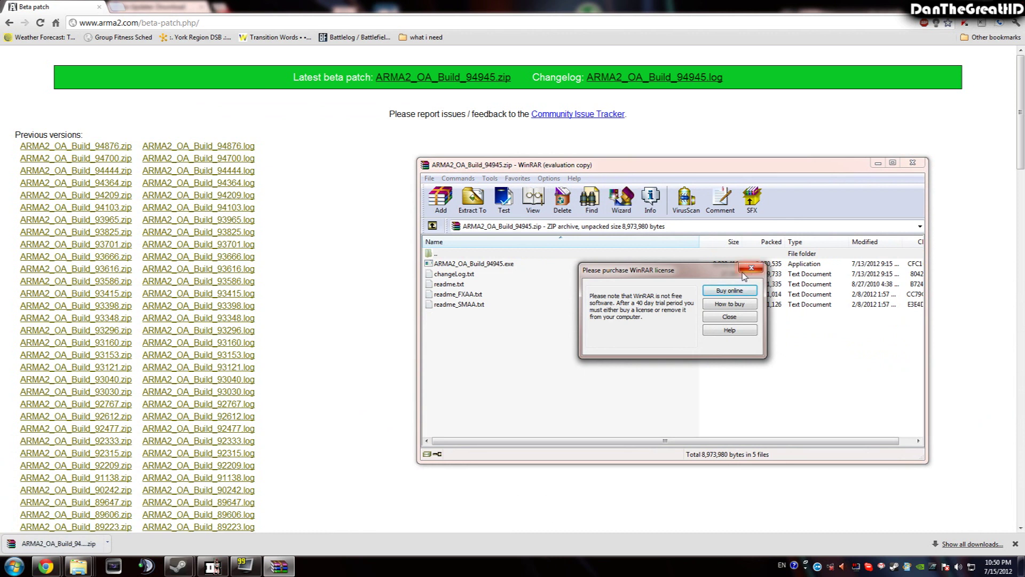
pyautogui.click(750, 269)
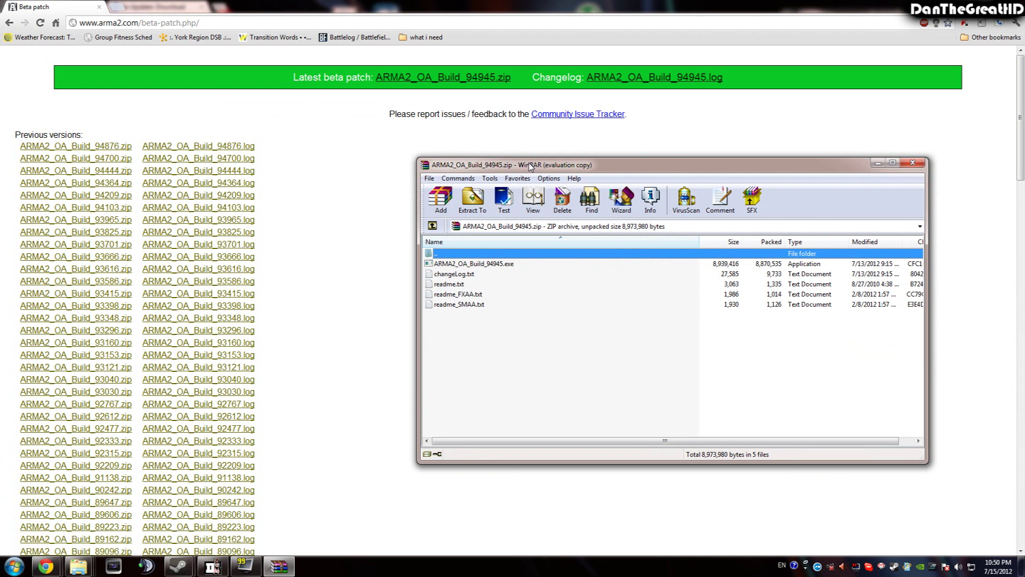
pyautogui.click(474, 352)
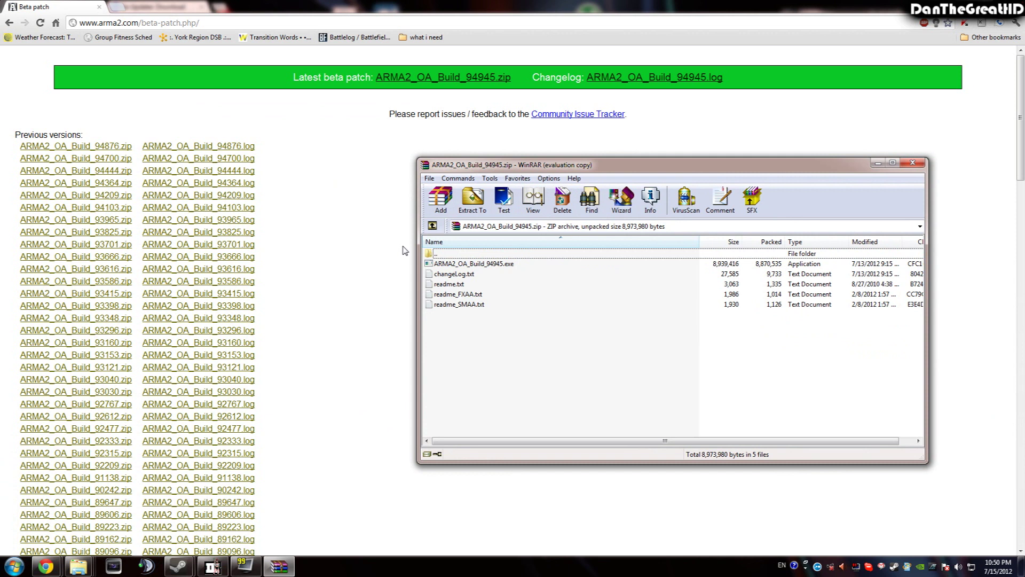
pyautogui.moveTo(491, 326); pyautogui.dragTo(488, 268)
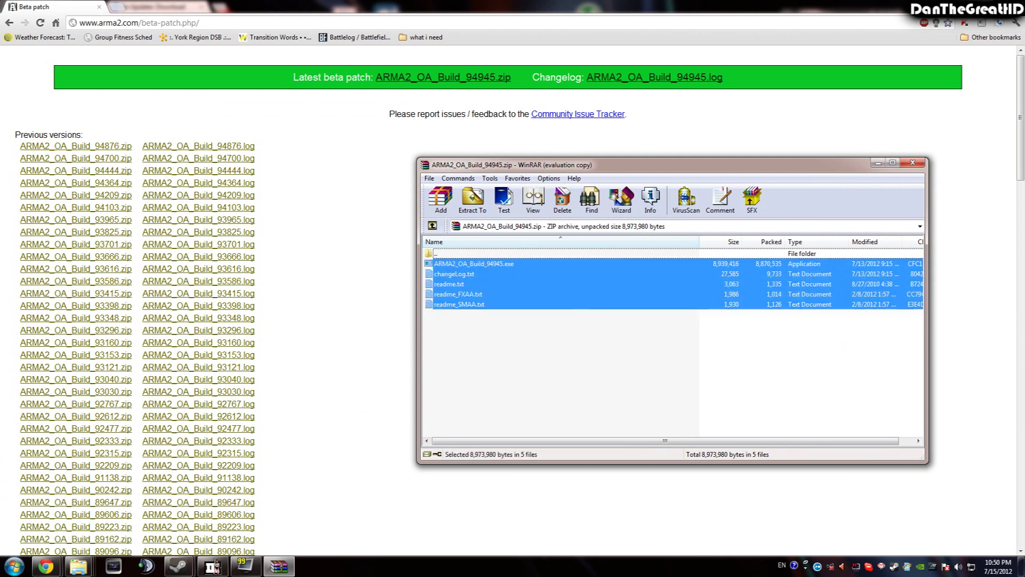
# Switch to Windows Explorer and browse to the Program Files folder on the PROGRAMS/FILES (D:) drive
pyautogui.moveTo(79, 565)
pyautogui.click(517, 502)
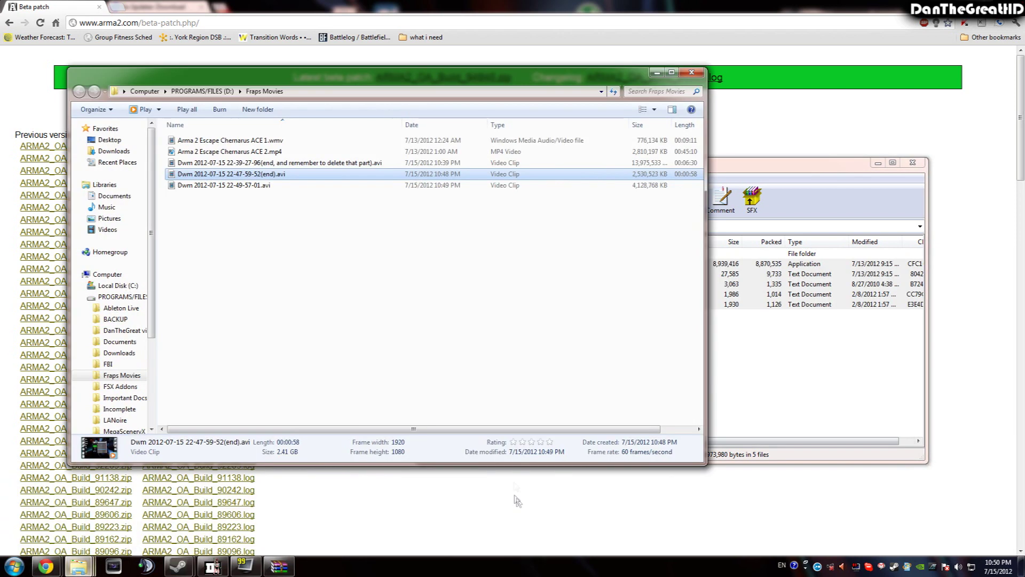
pyautogui.click(217, 295)
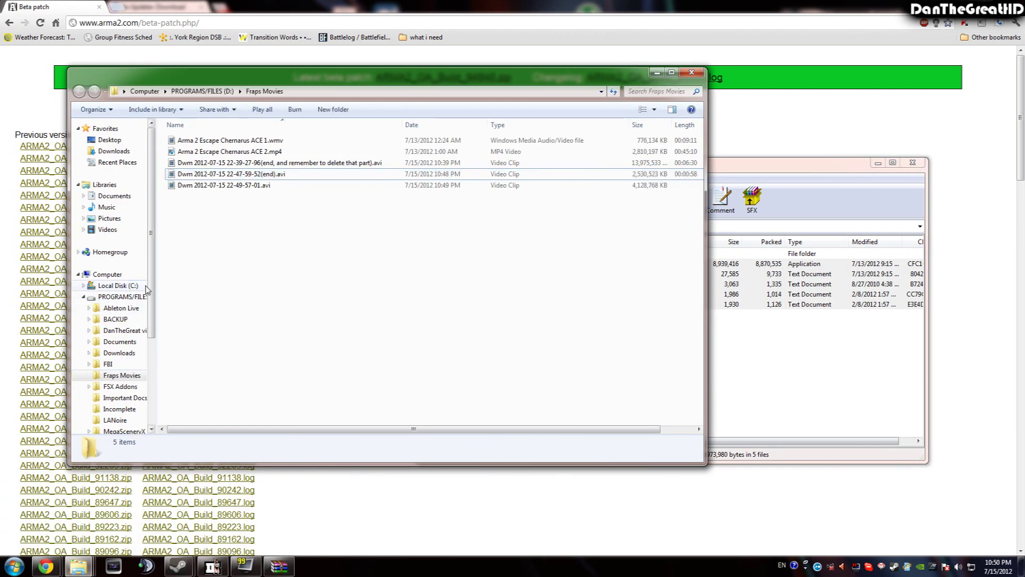
pyautogui.click(119, 295)
pyautogui.doubleClick(246, 336)
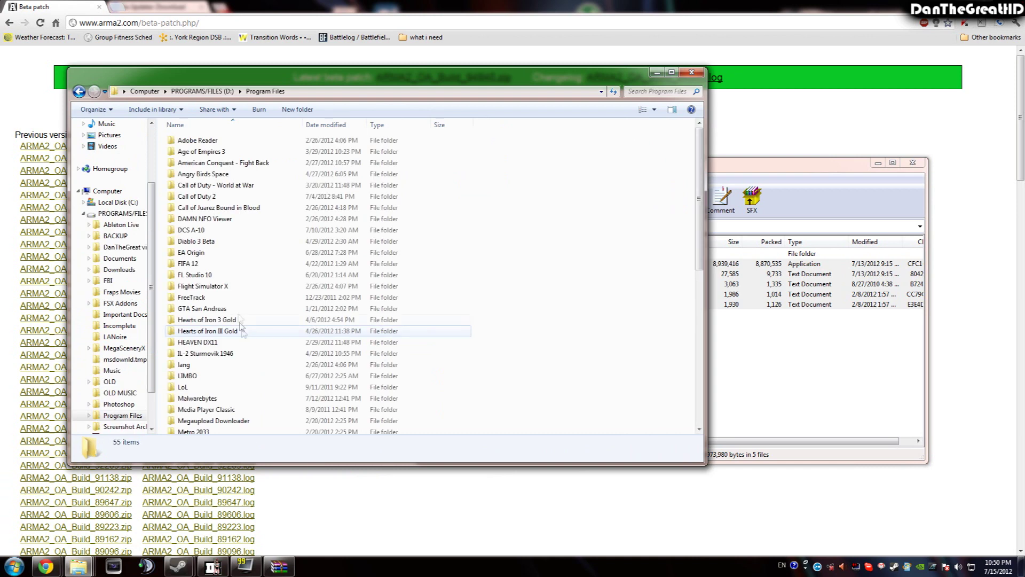
# Navigate through Steam, steamapps and common to the "arma 2 operation arrowhead" folder
pyautogui.click(214, 271)
pyautogui.scroll(-1, 228, 299)
pyautogui.scroll(-7, 228, 299)
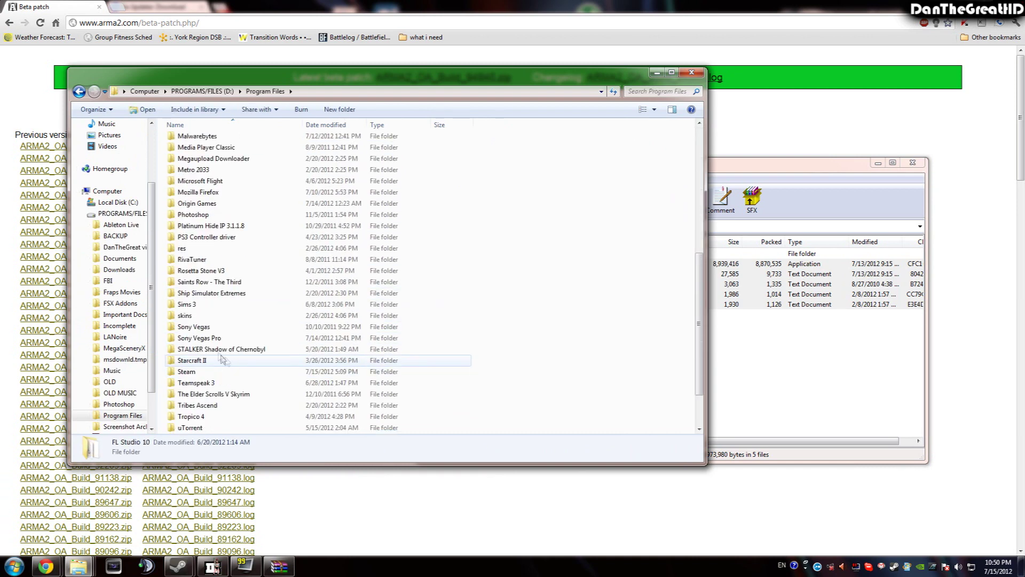
pyautogui.doubleClick(186, 371)
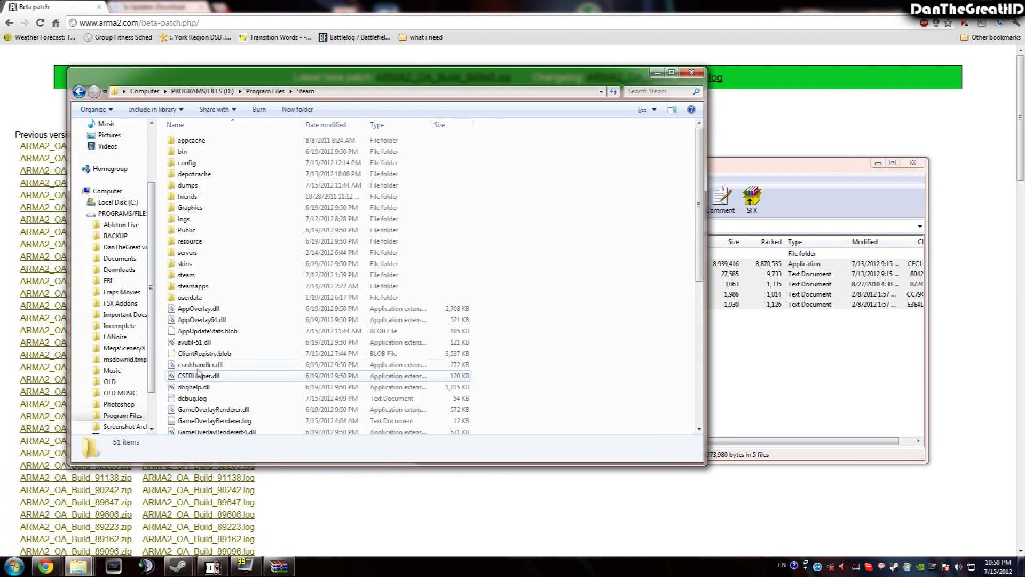
pyautogui.doubleClick(192, 291)
pyautogui.doubleClick(214, 140)
pyautogui.doubleClick(224, 190)
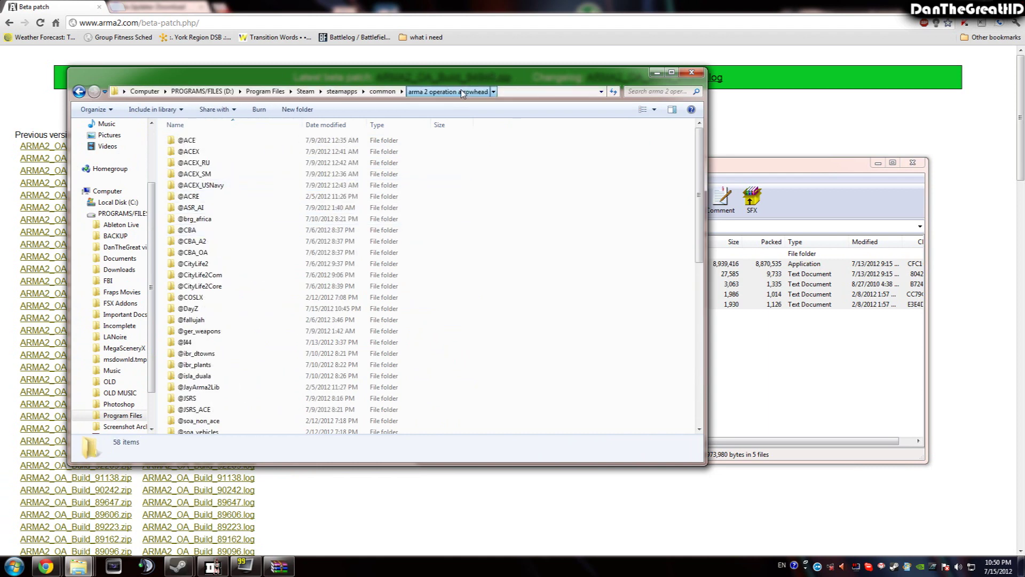
# Examine the contents of the "arma 2 operation arrowhead" folder as the destination for the beta patch files
pyautogui.scroll(-1, 278, 247)
pyautogui.scroll(-3, 278, 247)
pyautogui.click(332, 240)
pyautogui.click(554, 288)
pyautogui.click(727, 377)
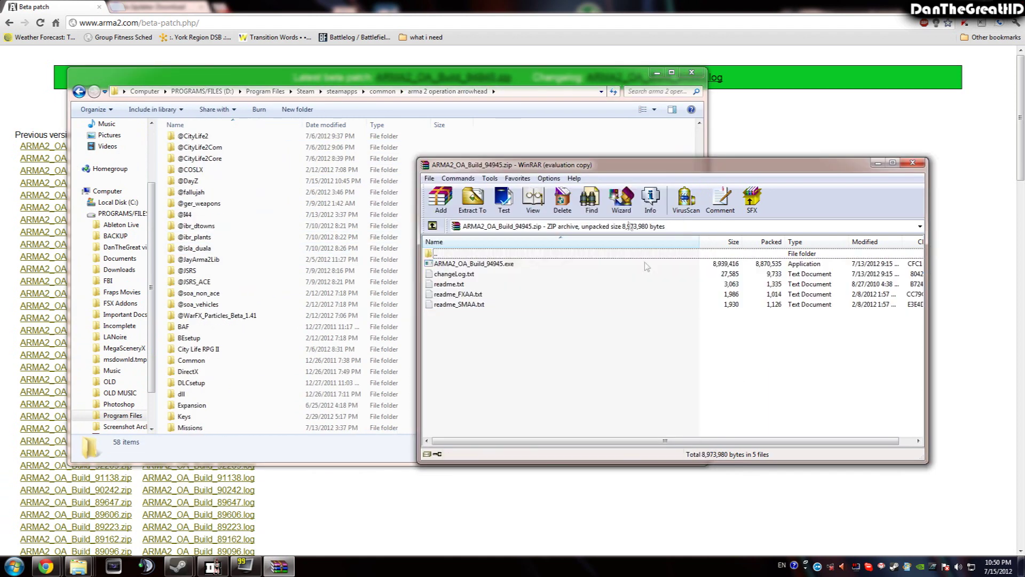
pyautogui.click(582, 74)
pyautogui.scroll(-4, 523, 263)
pyautogui.click(344, 250)
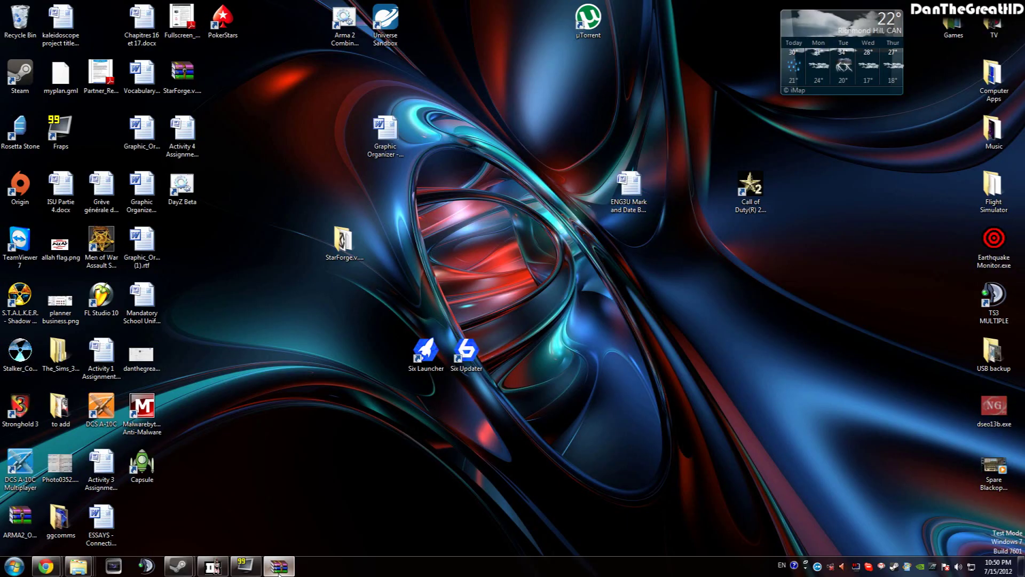
# Restore the WinRAR window over the desktop and select all five files of the ARMA2_OA_Build_94945.zip archive
pyautogui.click(278, 569)
pyautogui.moveTo(520, 167); pyautogui.dragTo(801, 163)
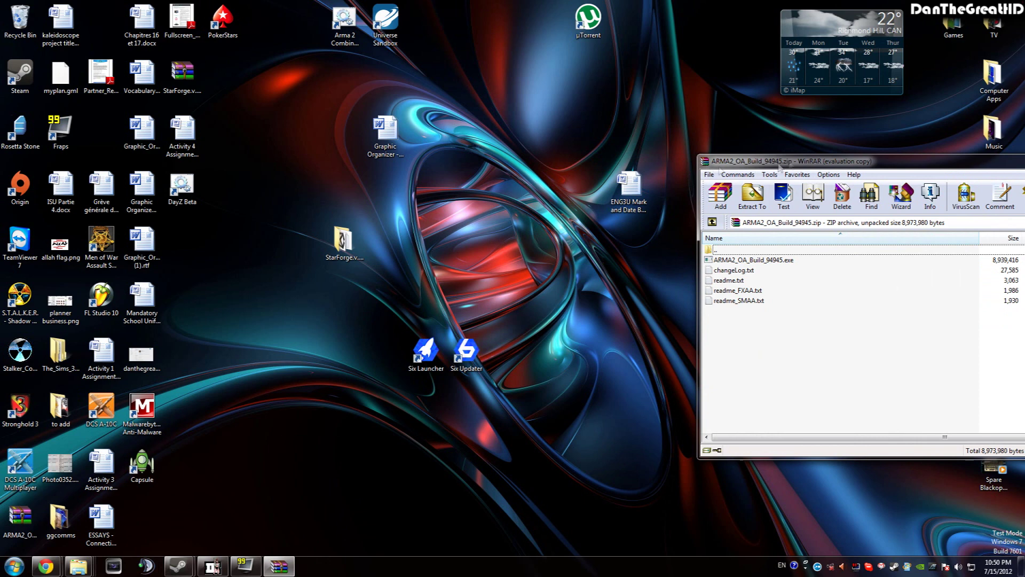
pyautogui.moveTo(778, 354); pyautogui.dragTo(747, 256)
pyautogui.moveTo(746, 383); pyautogui.dragTo(536, 176)
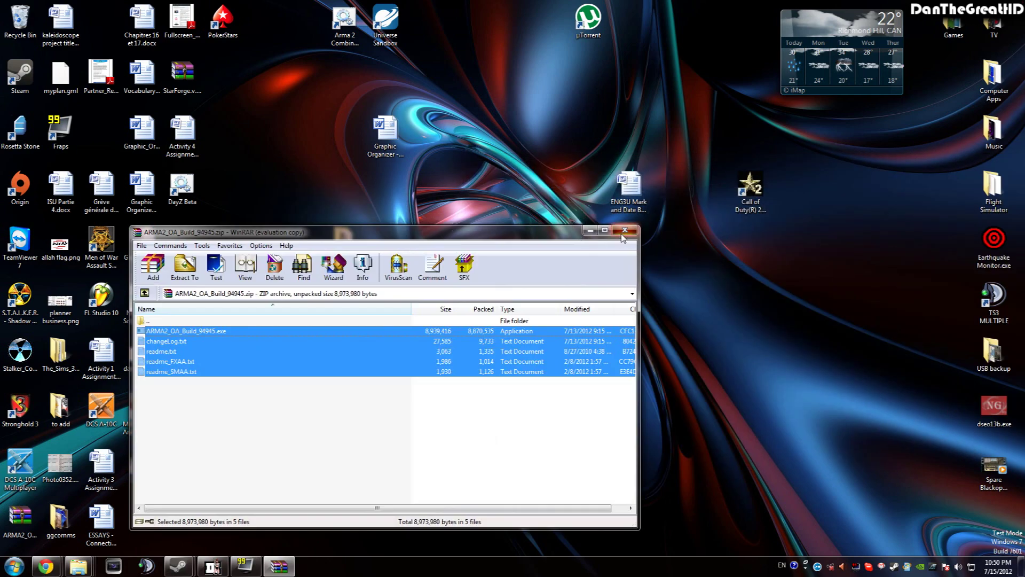
# Close the WinRAR window and extract the desktop archive ARMA2_OA_Build_94945.zip into its own ARMA2_OA_Build_94945 folder
pyautogui.click(622, 233)
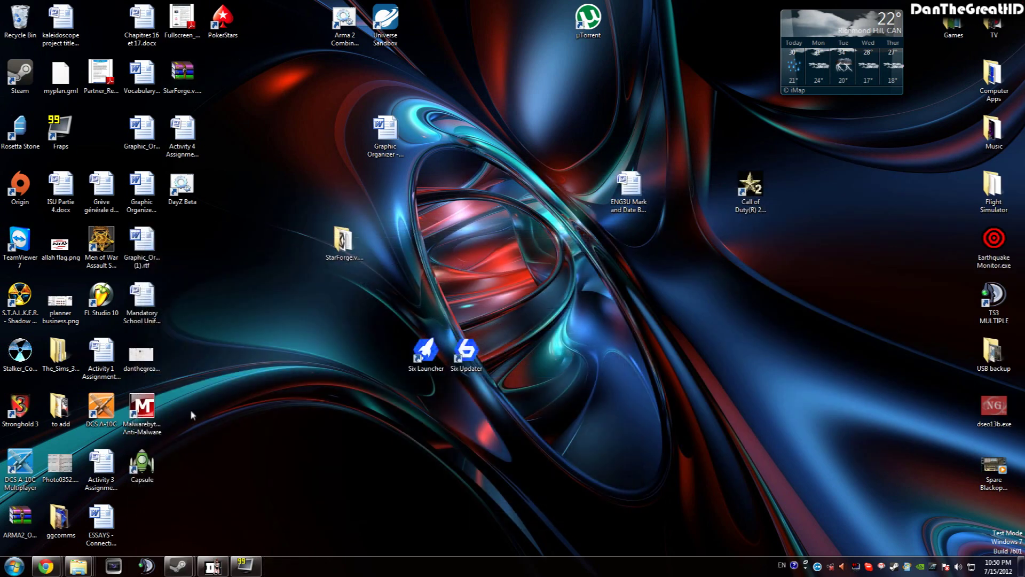
pyautogui.moveTo(20, 515); pyautogui.dragTo(629, 315)
pyautogui.rightClick(629, 319)
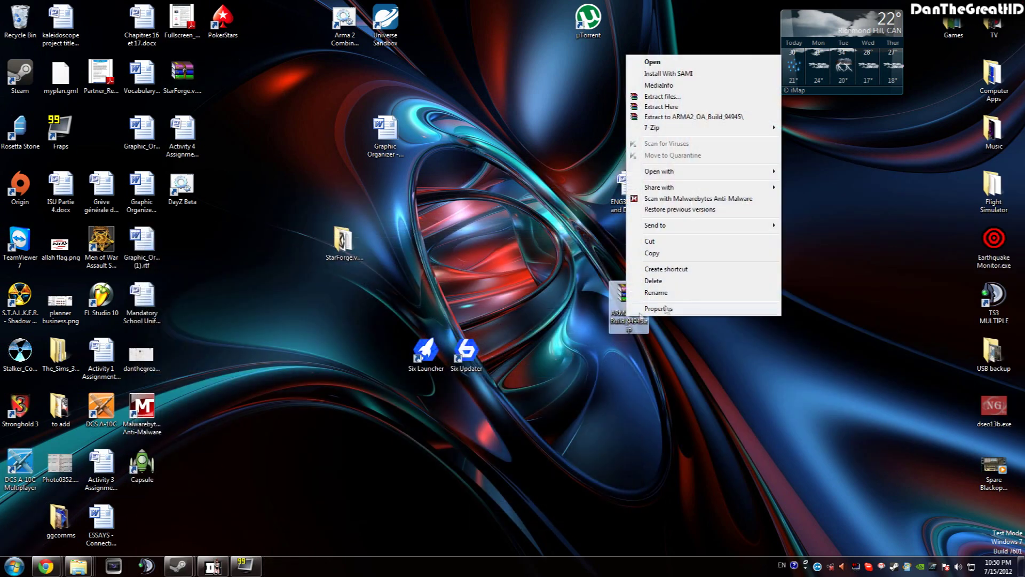
pyautogui.click(694, 117)
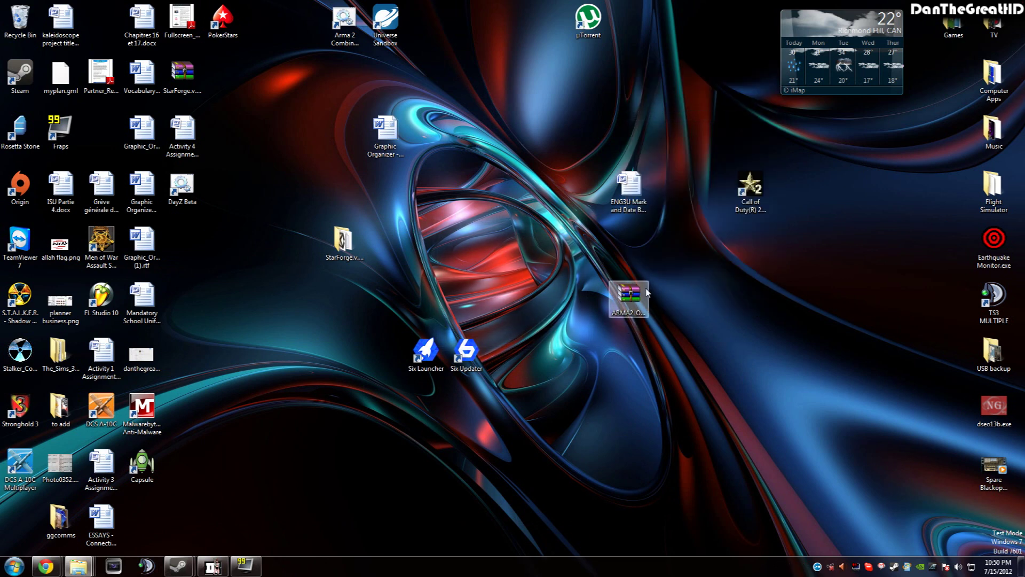
# Move the extracted folder to the middle of the desktop and open it, slightly widening the Name column
pyautogui.moveTo(19, 517); pyautogui.dragTo(667, 353)
pyautogui.doubleClick(667, 351)
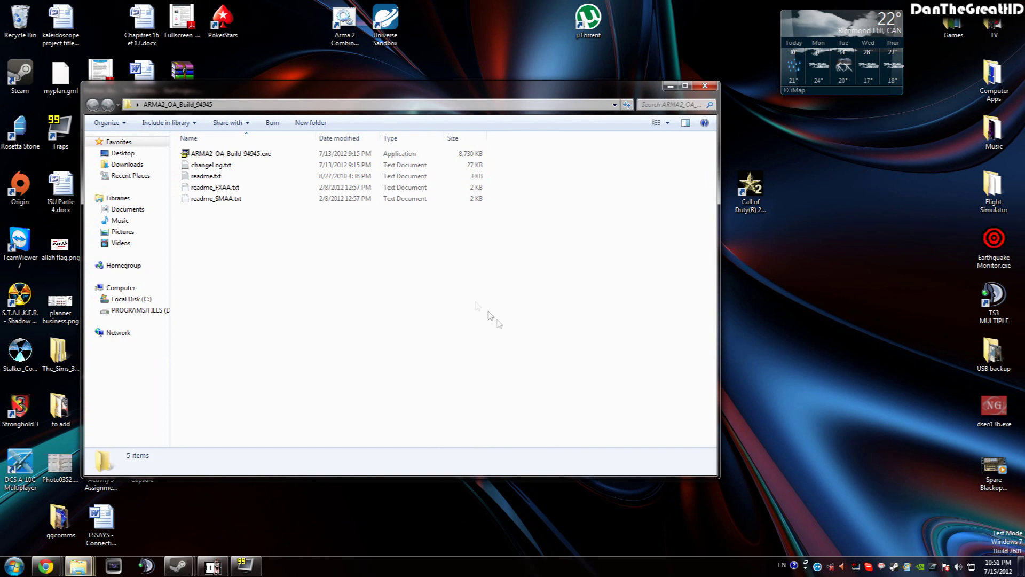
pyautogui.moveTo(259, 192); pyautogui.dragTo(240, 235)
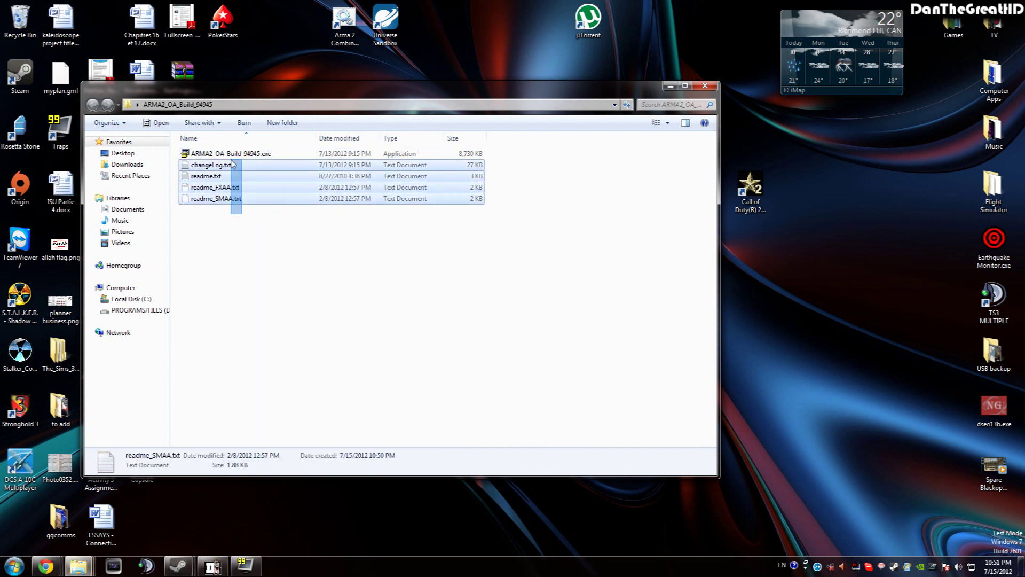
pyautogui.click(230, 240)
pyautogui.moveTo(318, 139); pyautogui.dragTo(341, 138)
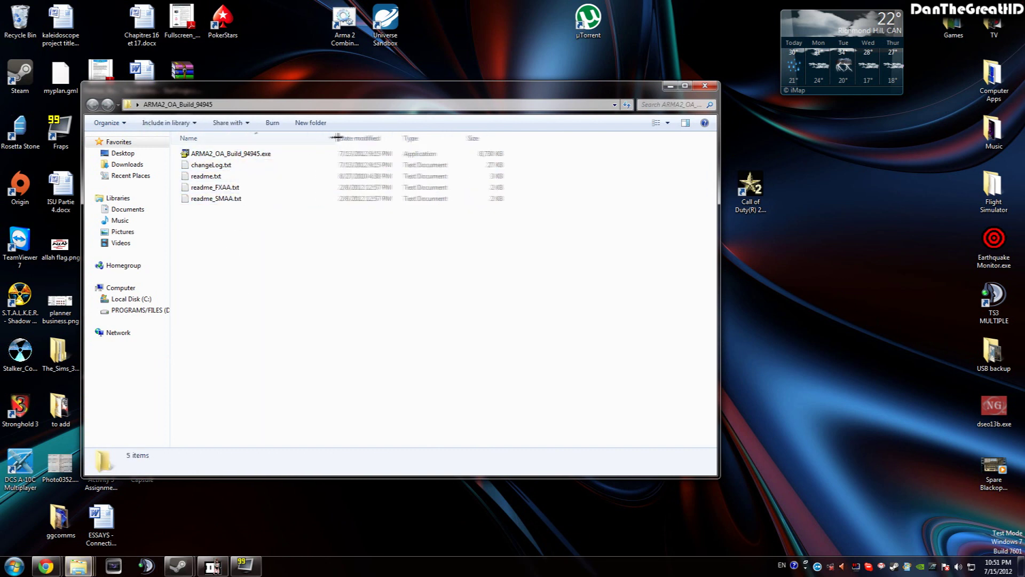
# Launch ARMA2_OA_Build_94945.exe but decline the beta patch installation, dismissing the compatibility assistant with the installed-correctly answer
pyautogui.doubleClick(224, 155)
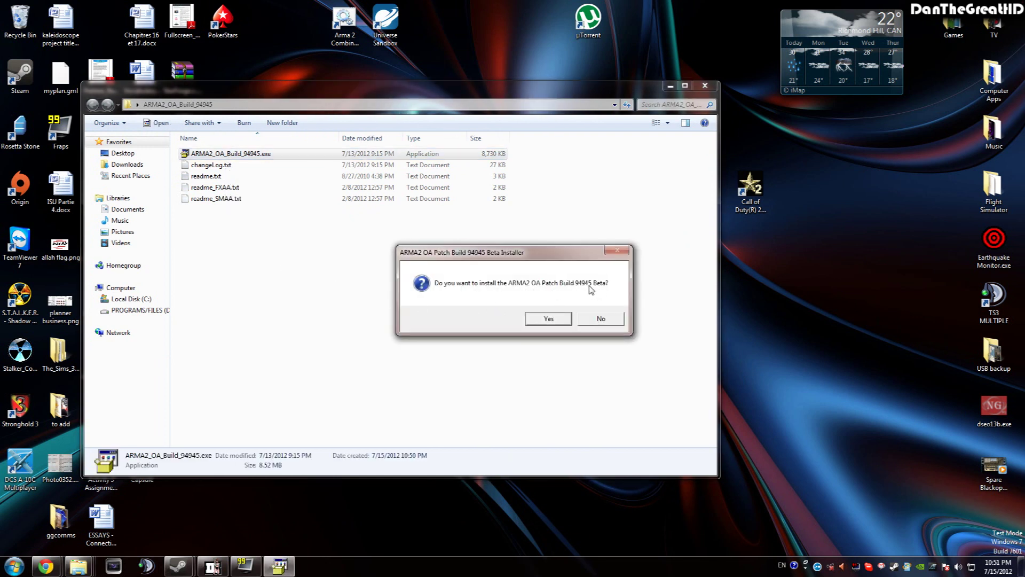
pyautogui.click(602, 321)
pyautogui.click(320, 222)
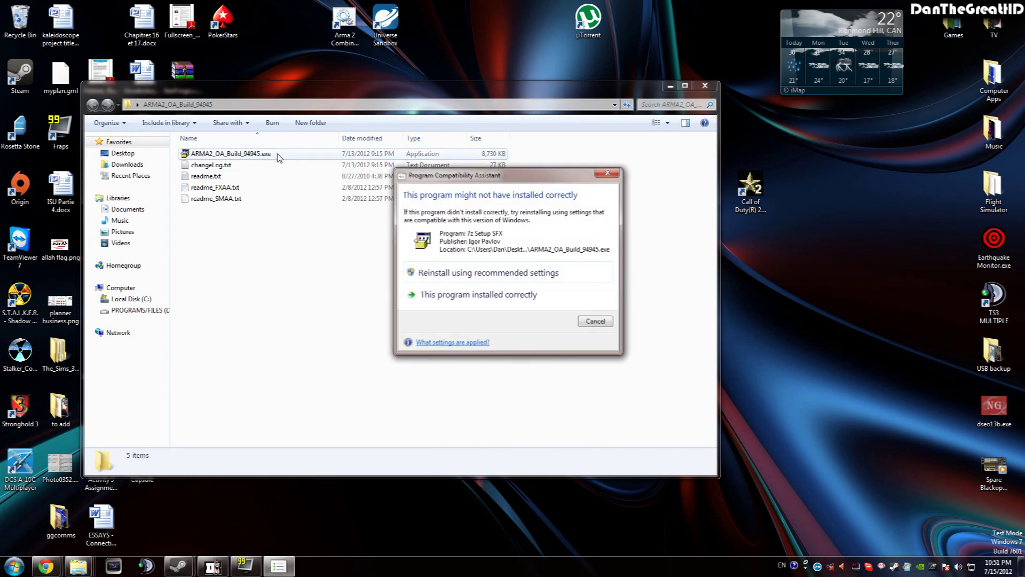
pyautogui.click(457, 295)
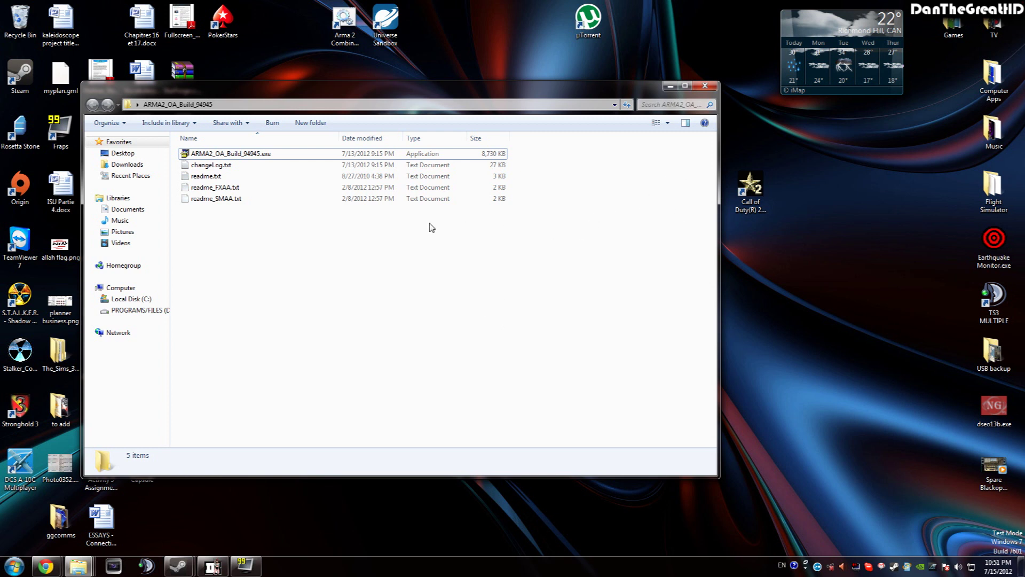
pyautogui.click(285, 156)
pyautogui.click(321, 226)
pyautogui.click(278, 155)
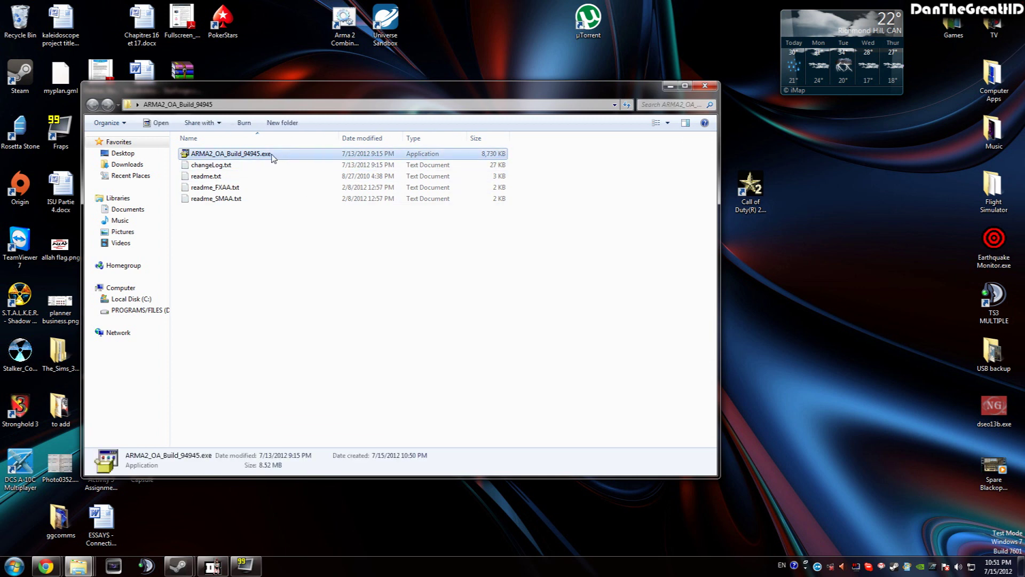
pyautogui.click(402, 261)
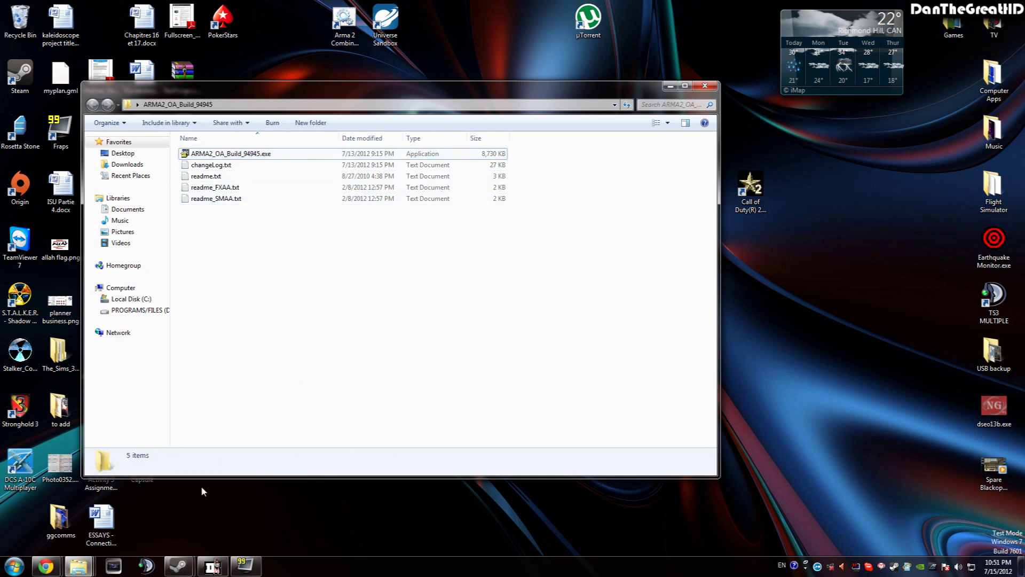
# Bring the open "arma 2 operation arrowhead" Explorer window to the front
pyautogui.moveTo(78, 566)
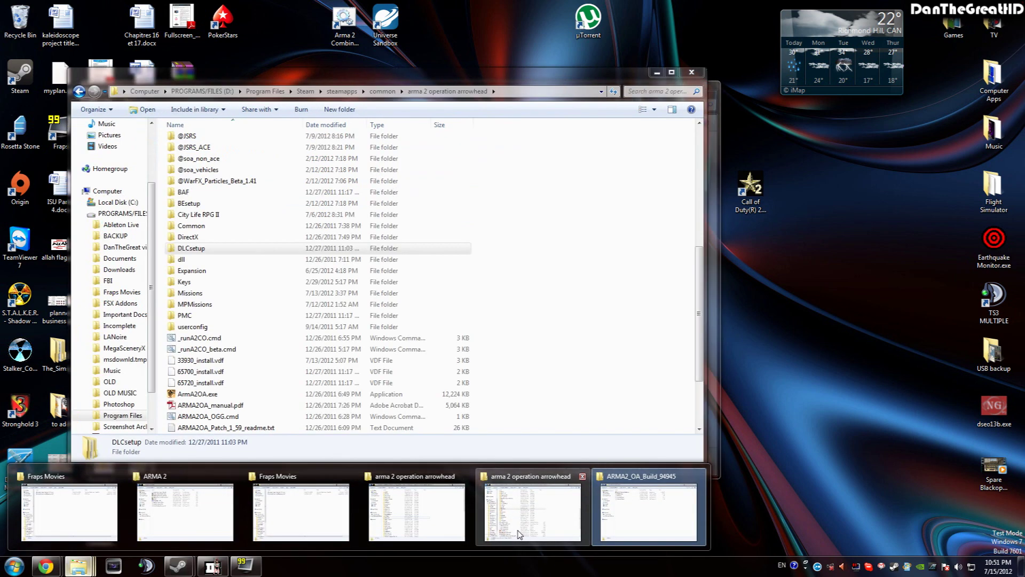
pyautogui.click(523, 506)
pyautogui.moveTo(505, 82); pyautogui.dragTo(505, 80)
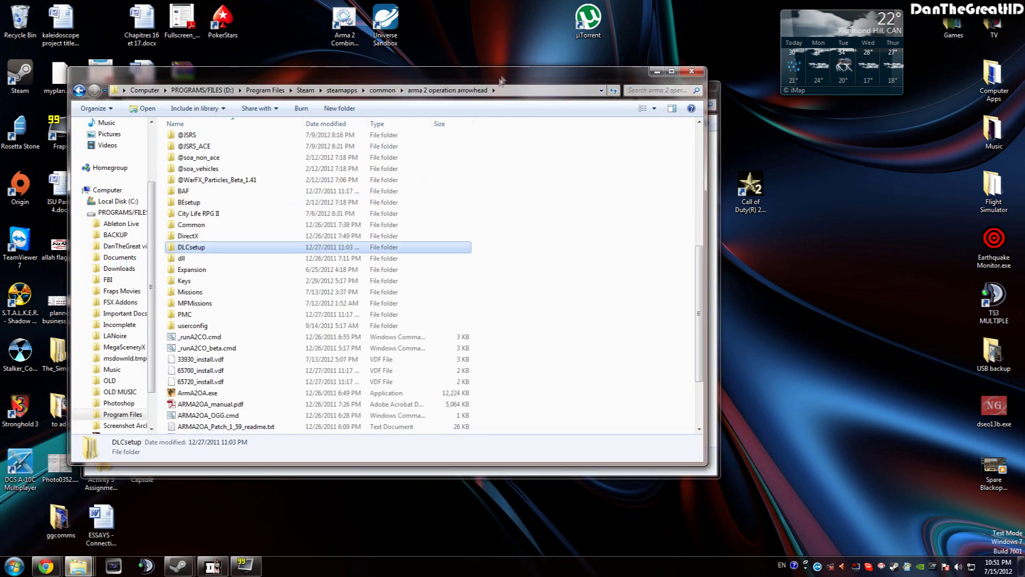
pyautogui.click(494, 91)
pyautogui.click(575, 79)
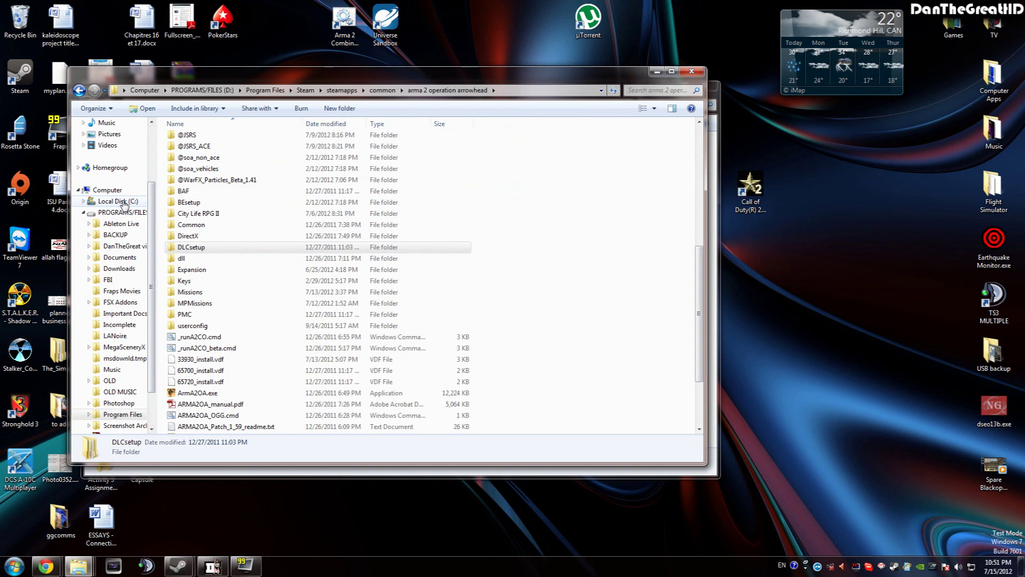
# Look through Program Files (x86) on Local Disk (C:) as a possible Steam location, and return to the drive's root
pyautogui.click(114, 207)
pyautogui.click(222, 265)
pyautogui.doubleClick(222, 264)
pyautogui.scroll(-12, 231, 256)
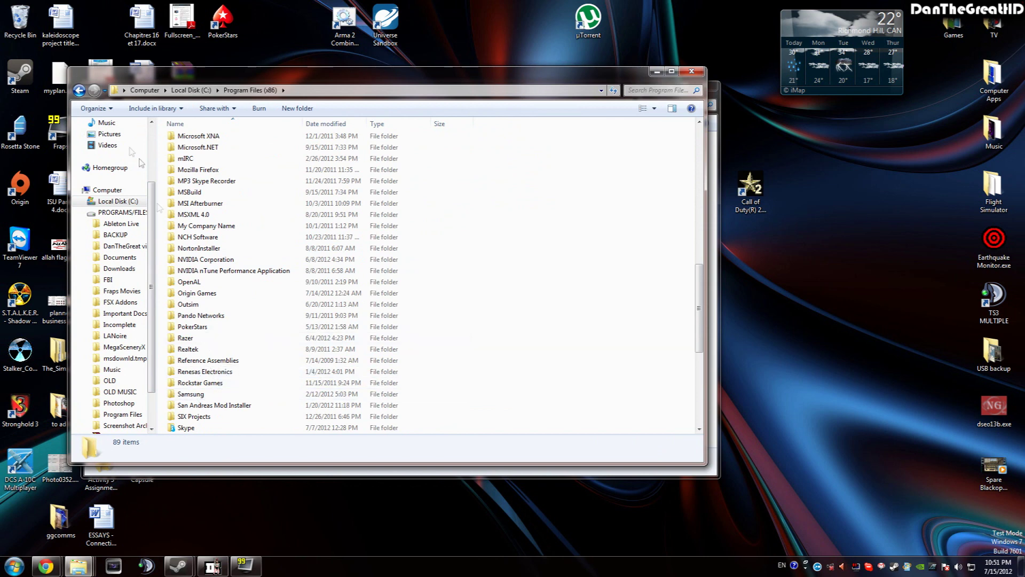
pyautogui.click(116, 201)
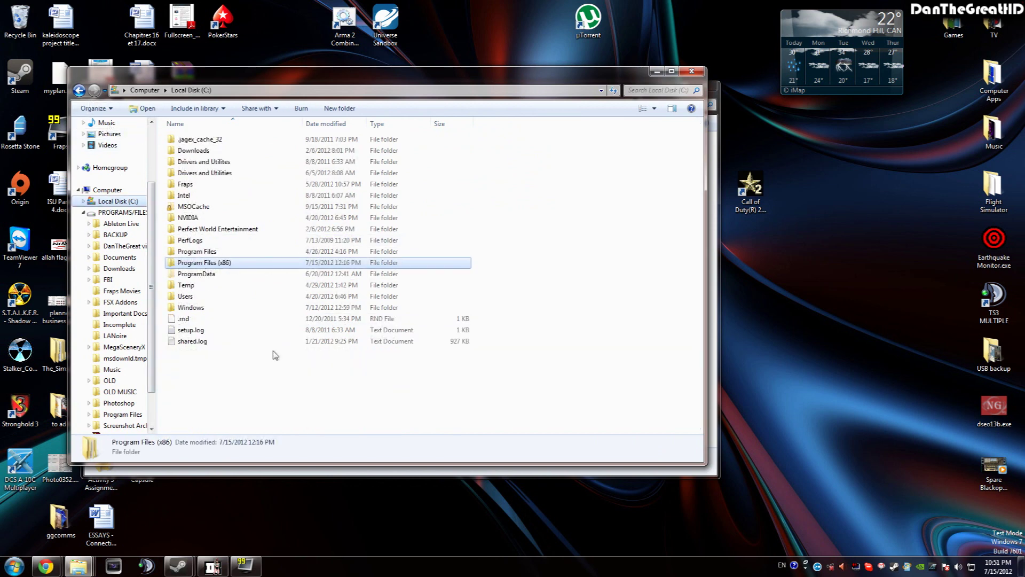
pyautogui.scroll(-1, 154, 339)
pyautogui.scroll(2, 153, 343)
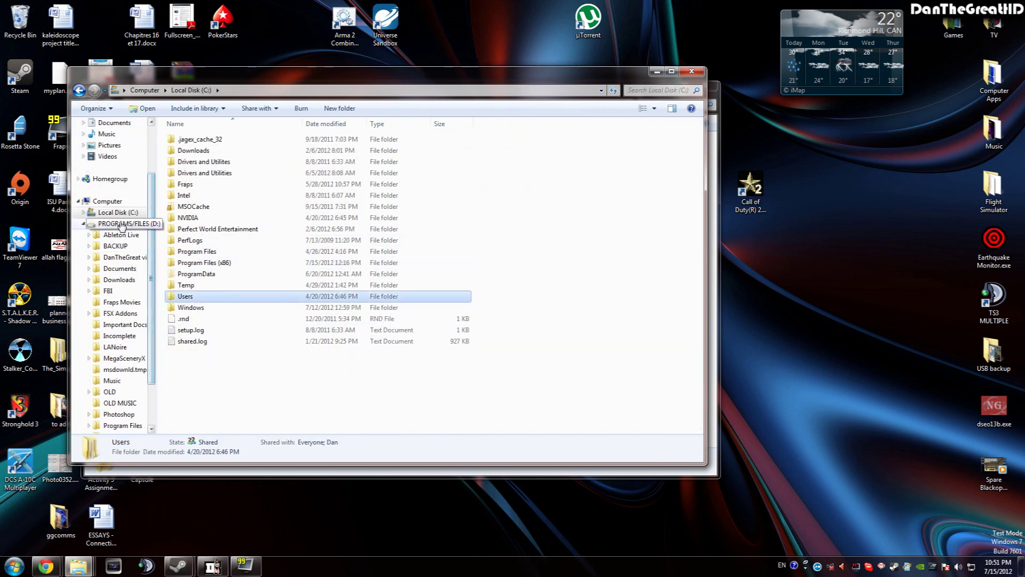
# Browse on PROGRAMS/FILES (D:) through Program Files, Steam, steamapps and common to the "arma 2 operation arrowhead" folder
pyautogui.scroll(-2, 152, 345)
pyautogui.click(124, 380)
pyautogui.click(214, 327)
pyautogui.scroll(-6, 213, 330)
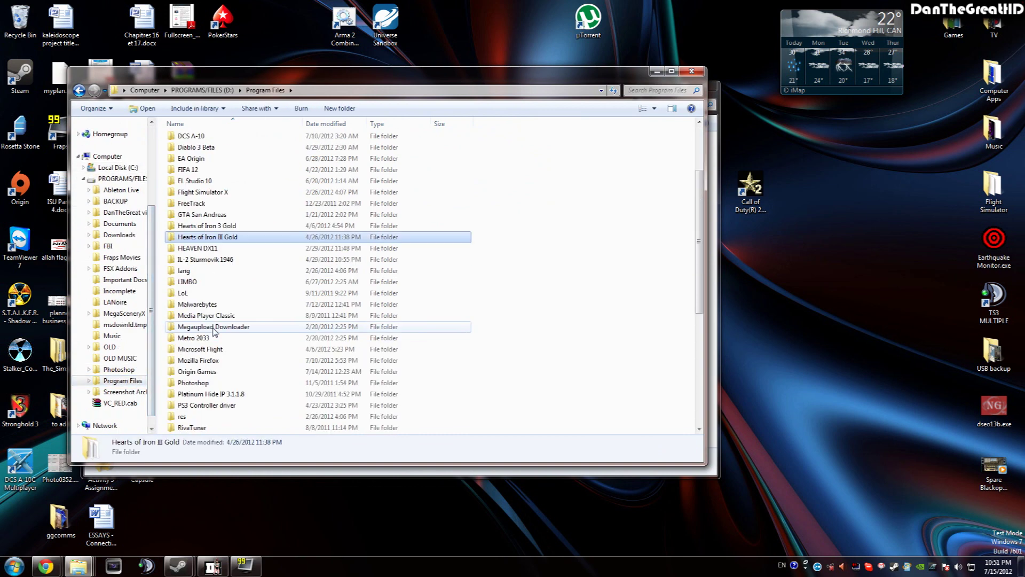
pyautogui.scroll(-3, 213, 330)
pyautogui.doubleClick(214, 337)
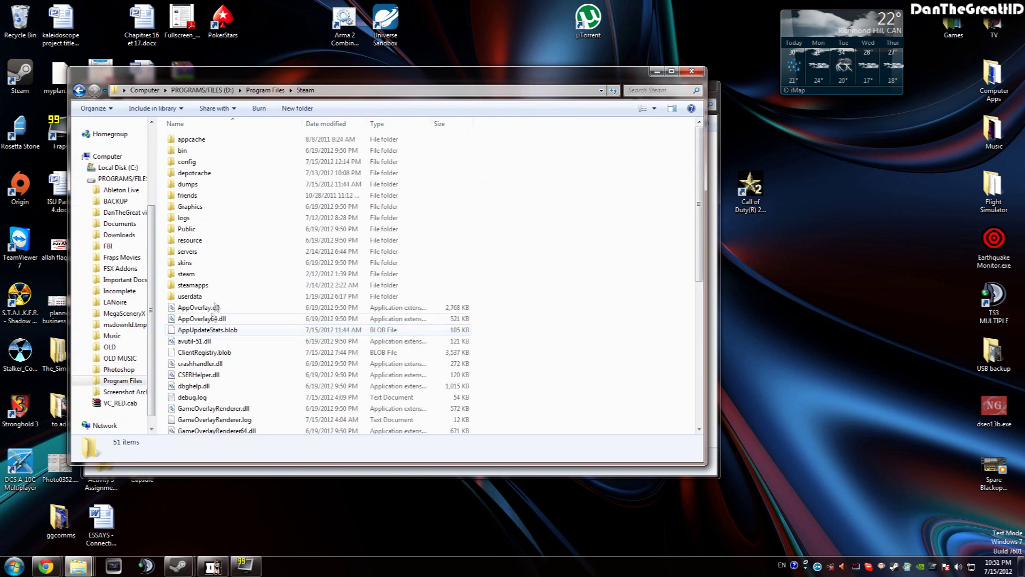
pyautogui.doubleClick(215, 288)
pyautogui.doubleClick(211, 138)
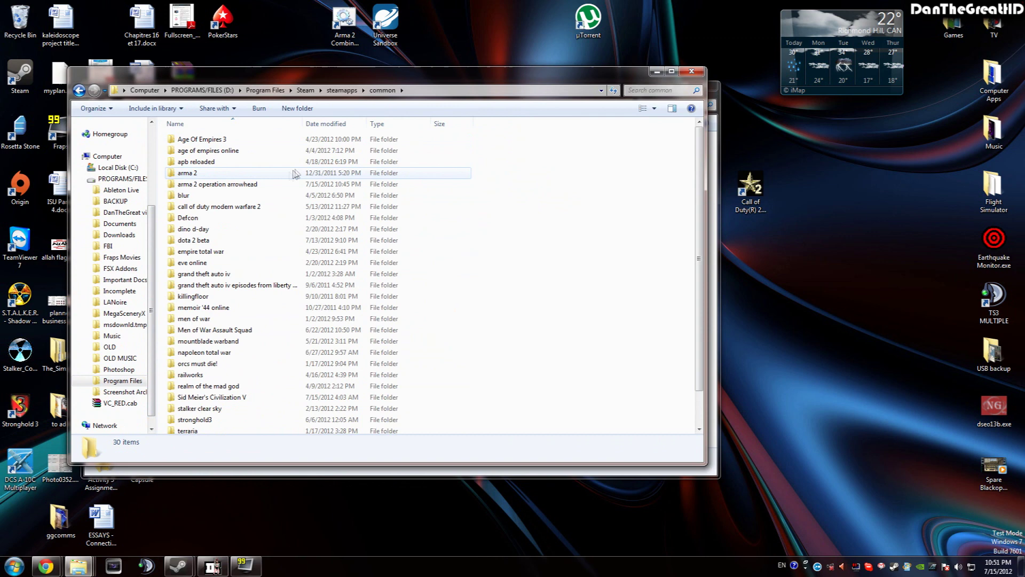
pyautogui.doubleClick(261, 187)
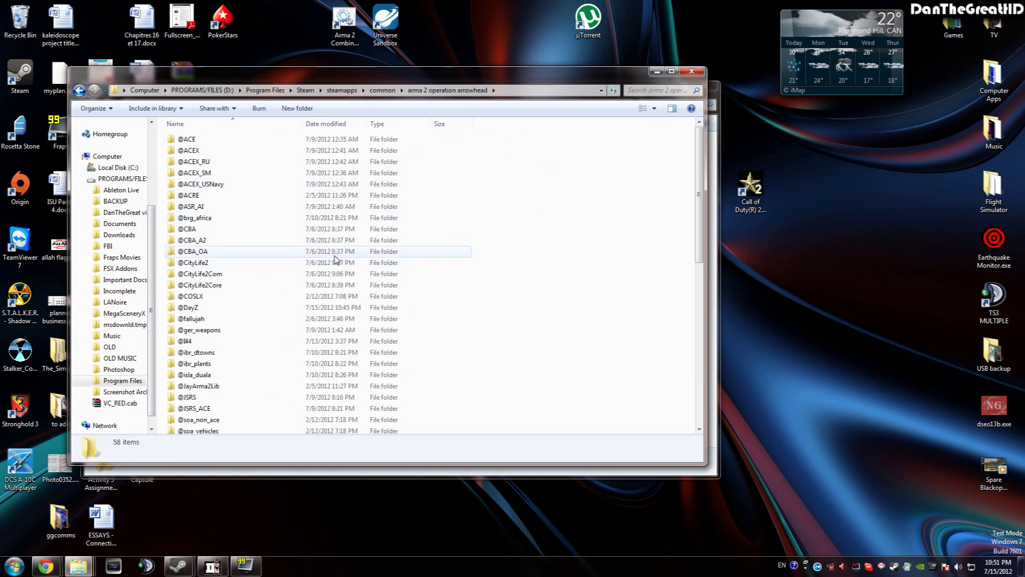
# Open the Expansion folder and its beta subfolder, which holds the beta patch's executables
pyautogui.scroll(-2, 335, 259)
pyautogui.scroll(-6, 686, 277)
pyautogui.doubleClick(215, 286)
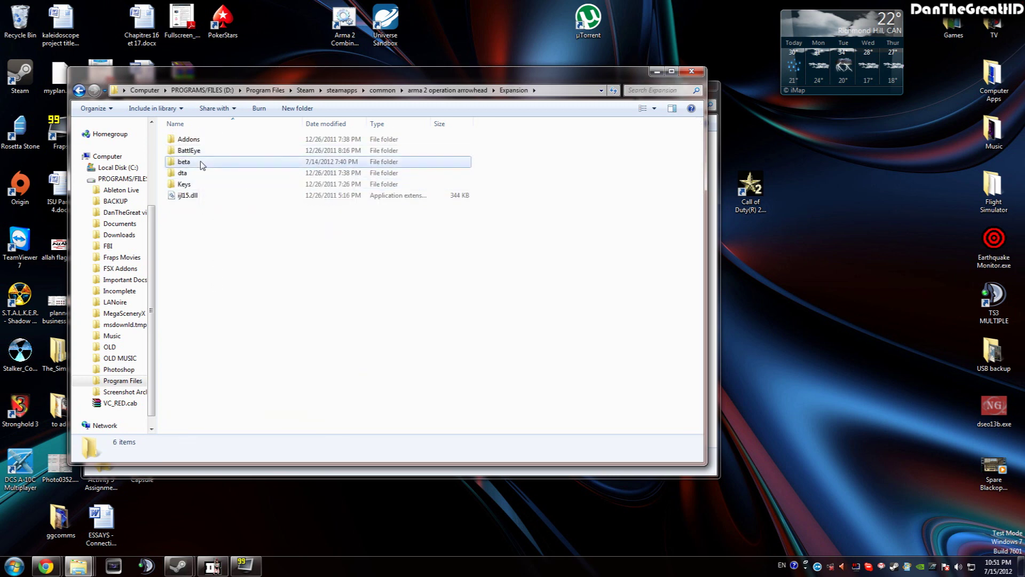
pyautogui.doubleClick(202, 162)
pyautogui.moveTo(210, 130); pyautogui.dragTo(279, 366)
pyautogui.click(269, 330)
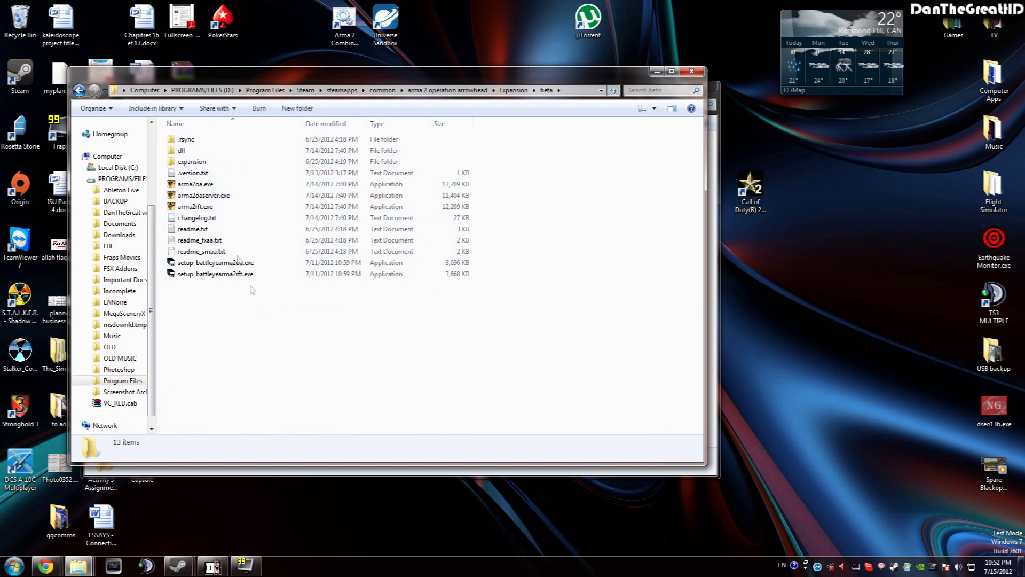
# Copy arma2oa.exe from the beta folder and return to the "arma 2 operation arrowhead" folder
pyautogui.rightClick(222, 184)
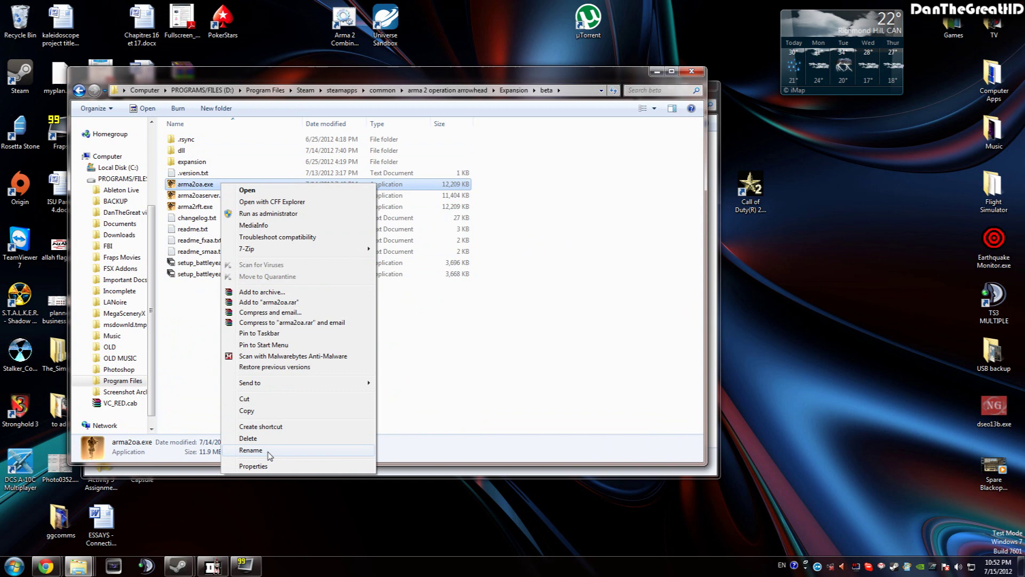
pyautogui.click(250, 450)
pyautogui.rightClick(236, 187)
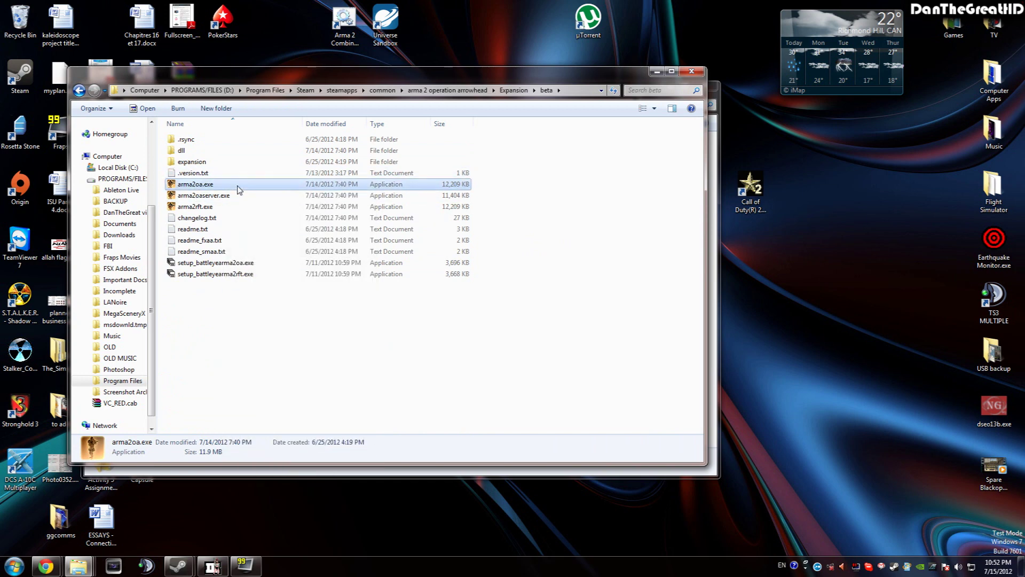
pyautogui.press('Escape')
pyautogui.click(79, 90)
pyautogui.click(79, 91)
# Rename the original ArmA2OA.exe in the "arma 2 operation arrowhead" folder to ArmA2OAnonbeta.exe
pyautogui.scroll(-6, 531, 276)
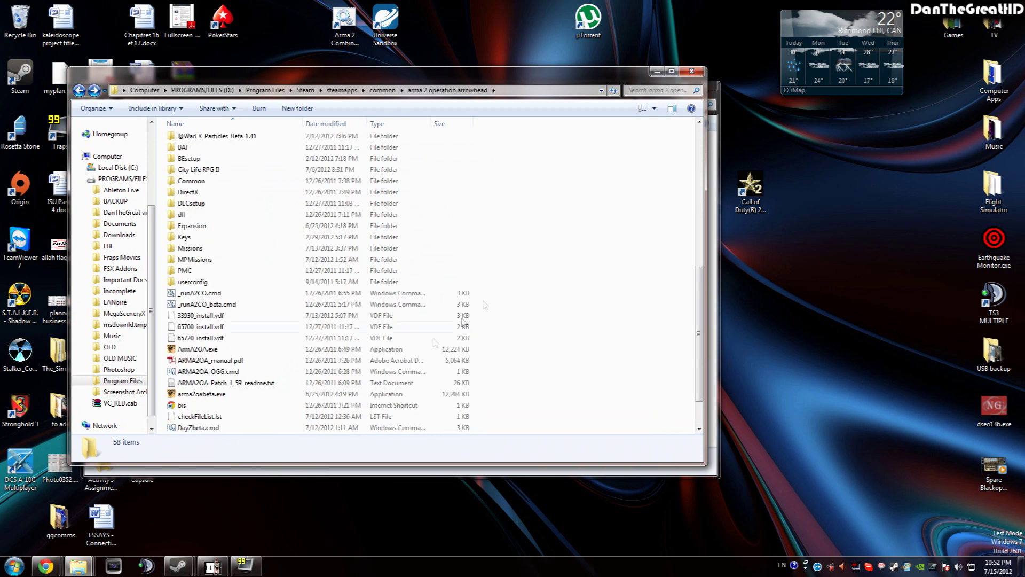
pyautogui.scroll(-2, 254, 350)
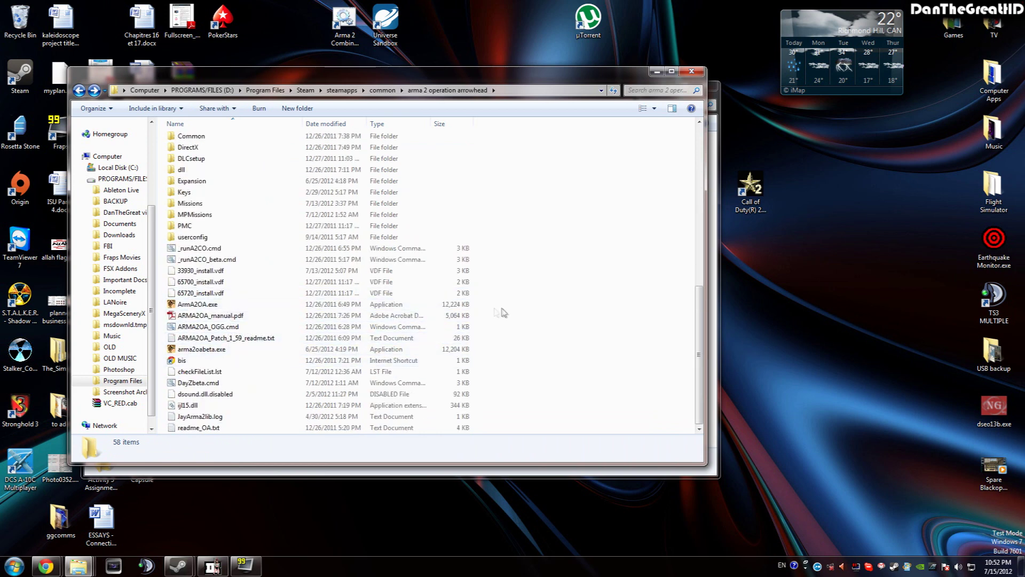
pyautogui.click(216, 304)
pyautogui.rightClick(230, 304)
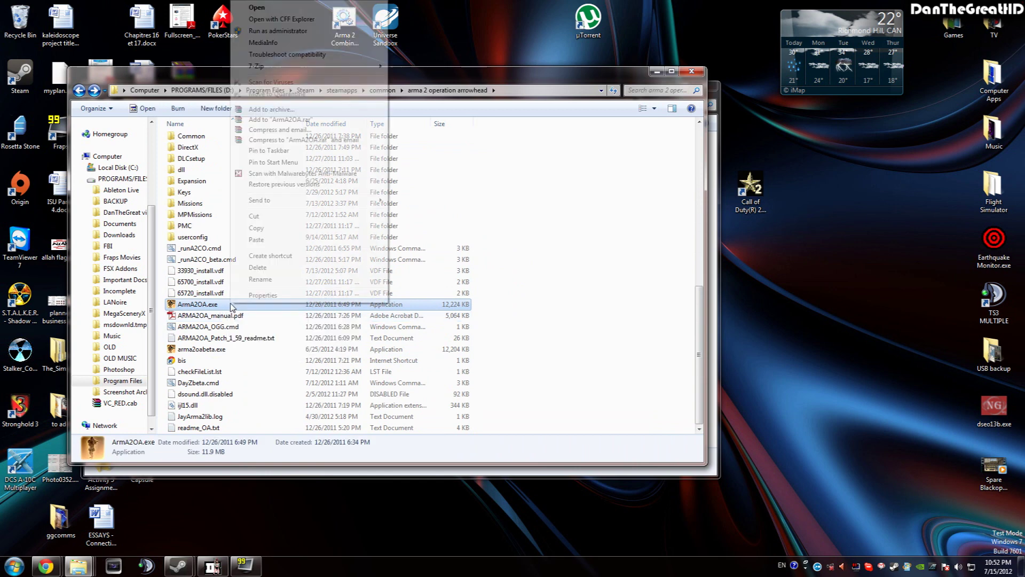
pyautogui.click(205, 308)
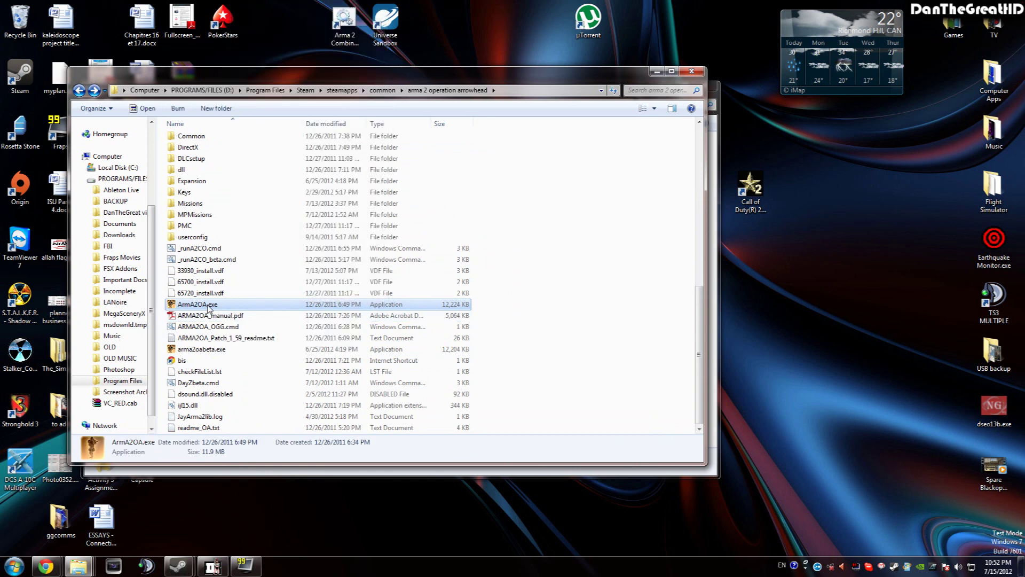
pyautogui.rightClick(232, 309)
pyautogui.click(260, 283)
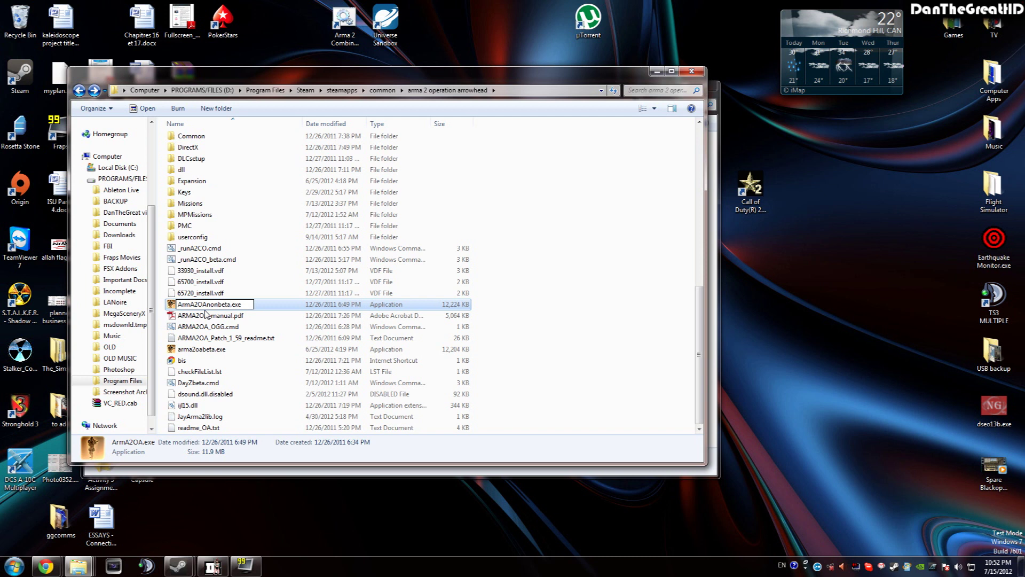
pyautogui.write('nonbeta')
pyautogui.press('Return')
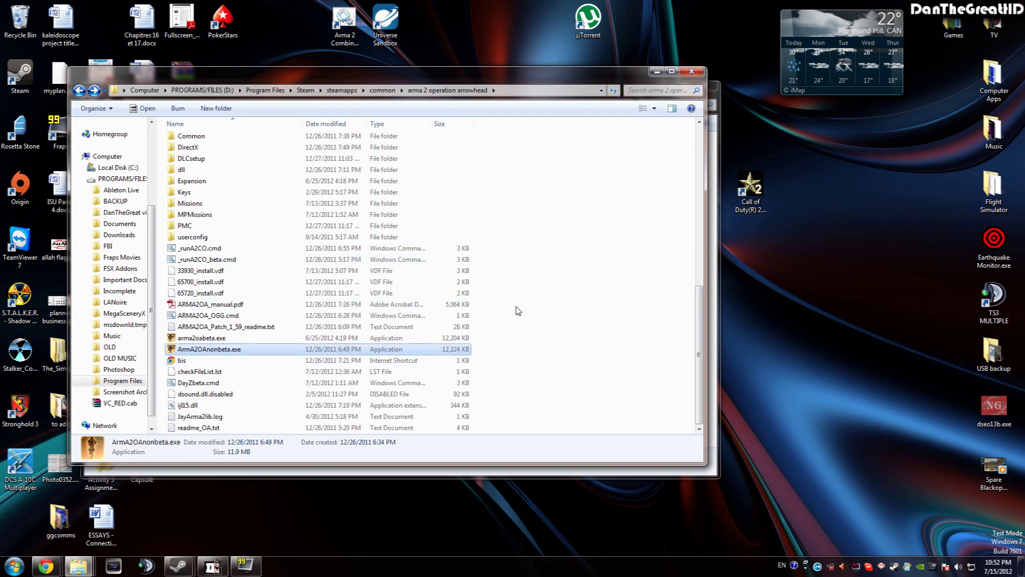
# Paste the copied beta arma2oa.exe into the "arma 2 operation arrowhead" folder and clear the selection
pyautogui.click(538, 289)
pyautogui.rightClick(595, 247)
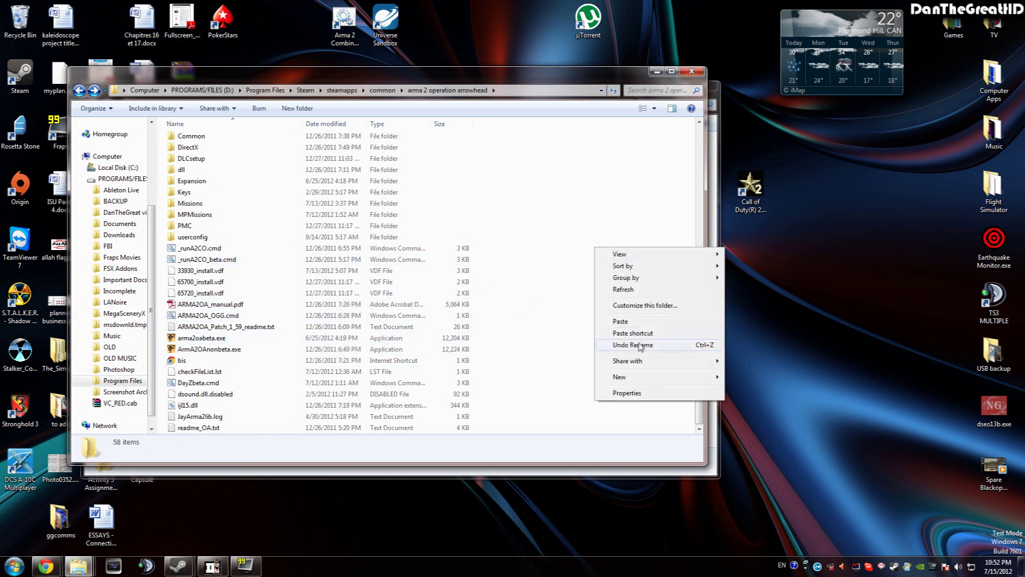
pyautogui.click(621, 321)
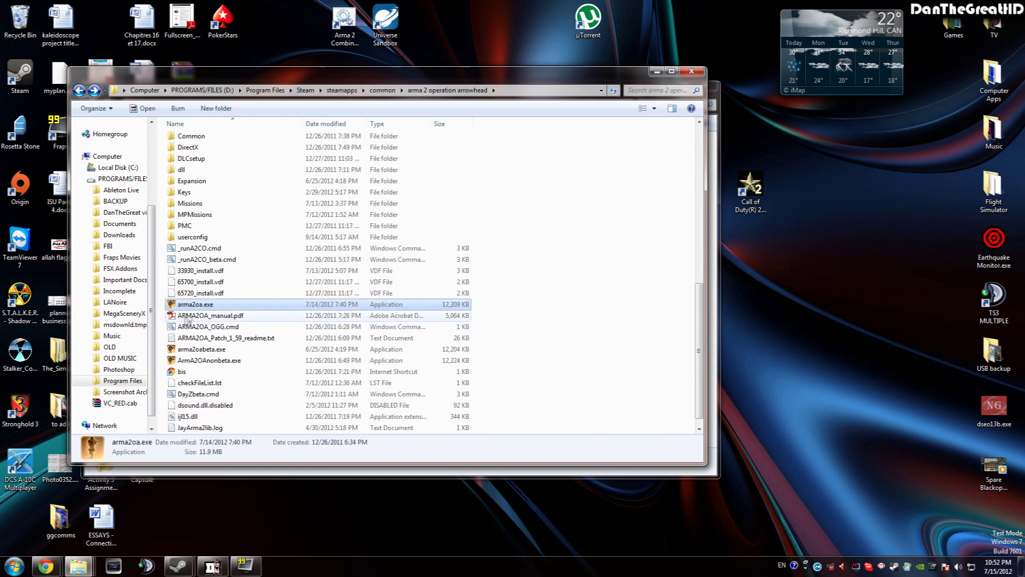
pyautogui.click(213, 315)
pyautogui.click(214, 304)
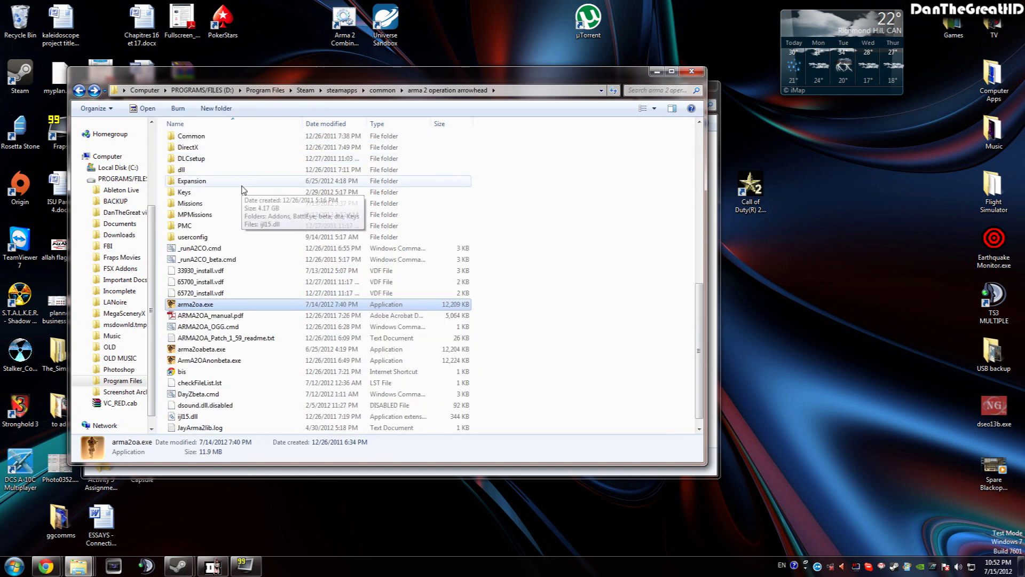
pyautogui.click(647, 291)
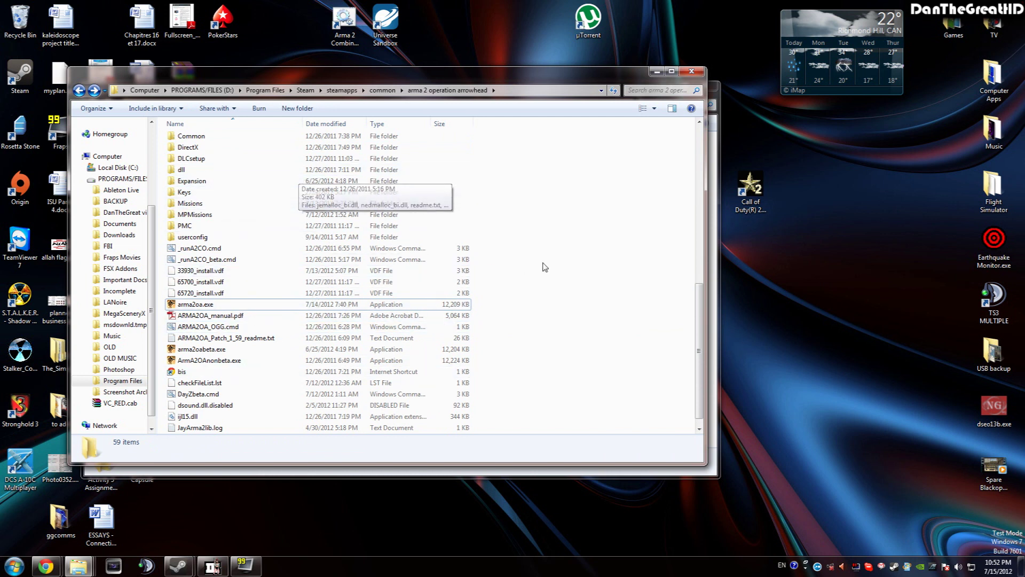
# Delete the pasted arma2oa.exe and rename arma2oabeta.exe to arma2oa.exe in the "arma 2 operation arrowhead" folder
pyautogui.click(268, 305)
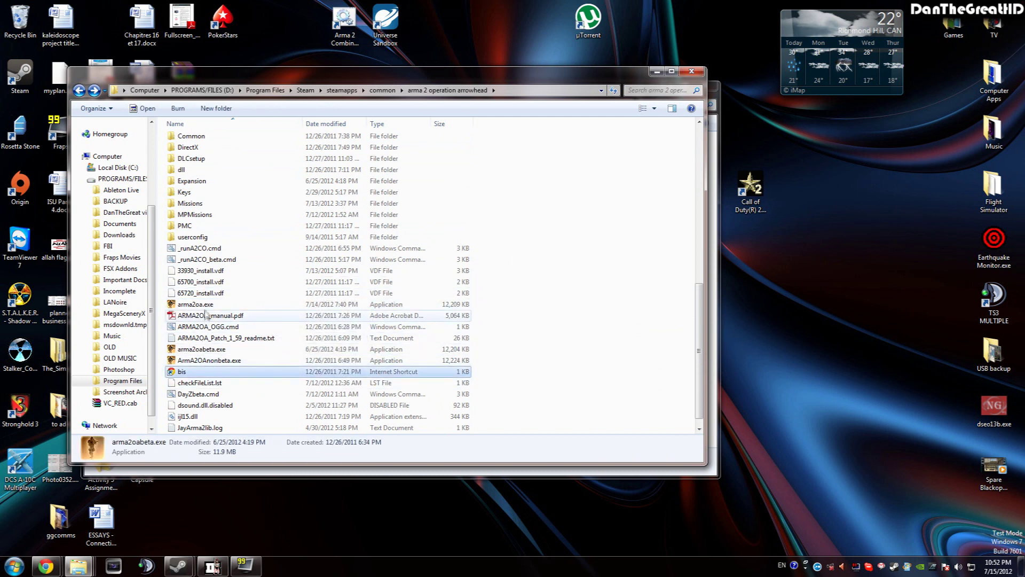
pyautogui.press('Delete')
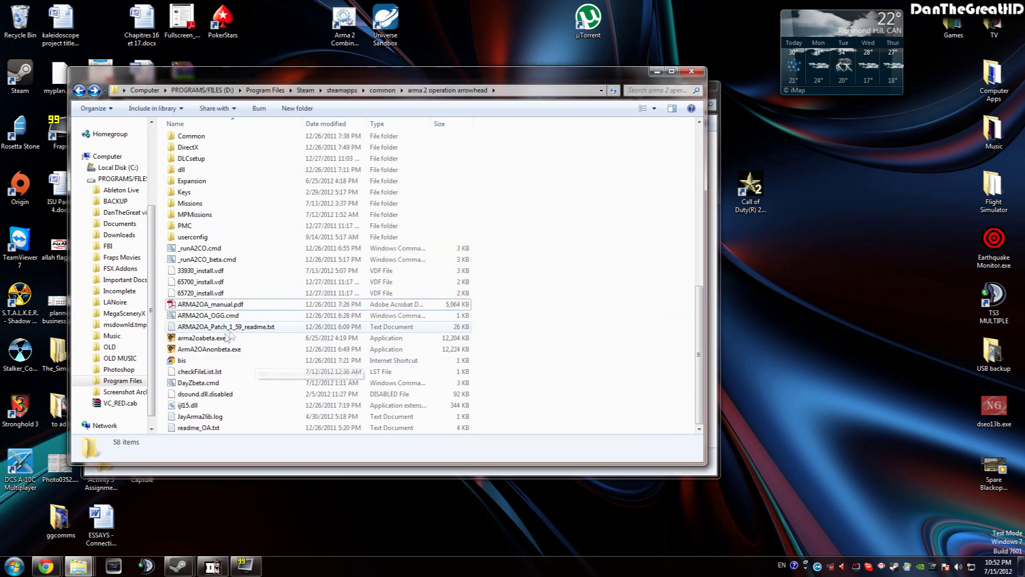
pyautogui.rightClick(224, 337)
pyautogui.click(252, 312)
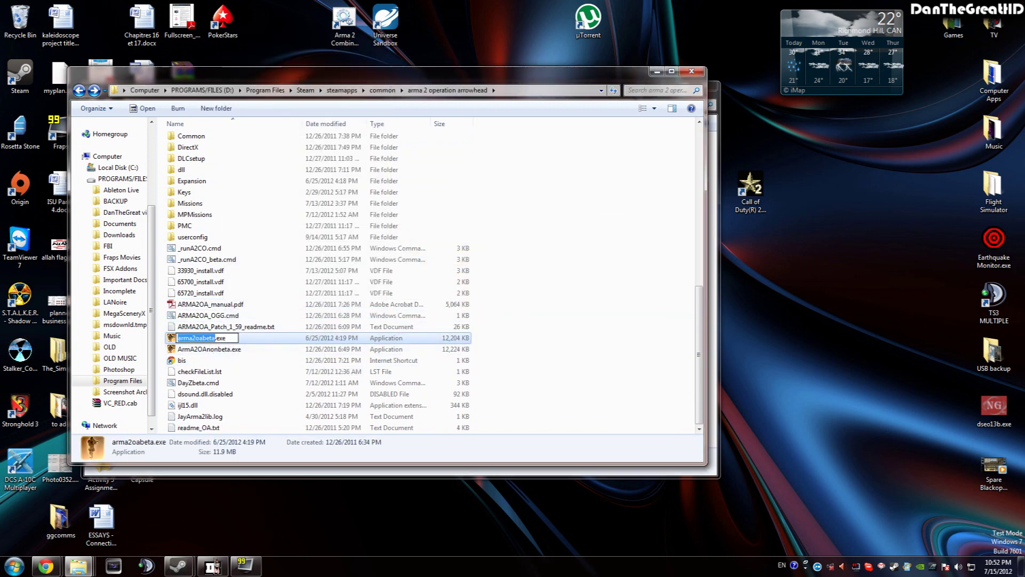
pyautogui.press('Delete')
pyautogui.press('Return')
pyautogui.click(316, 295)
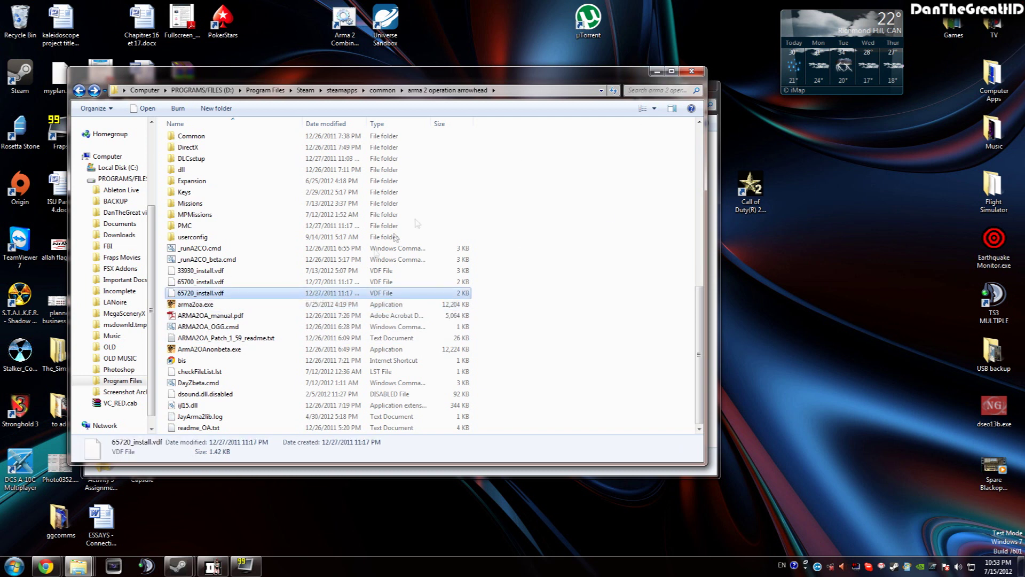
# Clear the folder windows away and locate the Six Launcher shortcut on the desktop
pyautogui.click(214, 303)
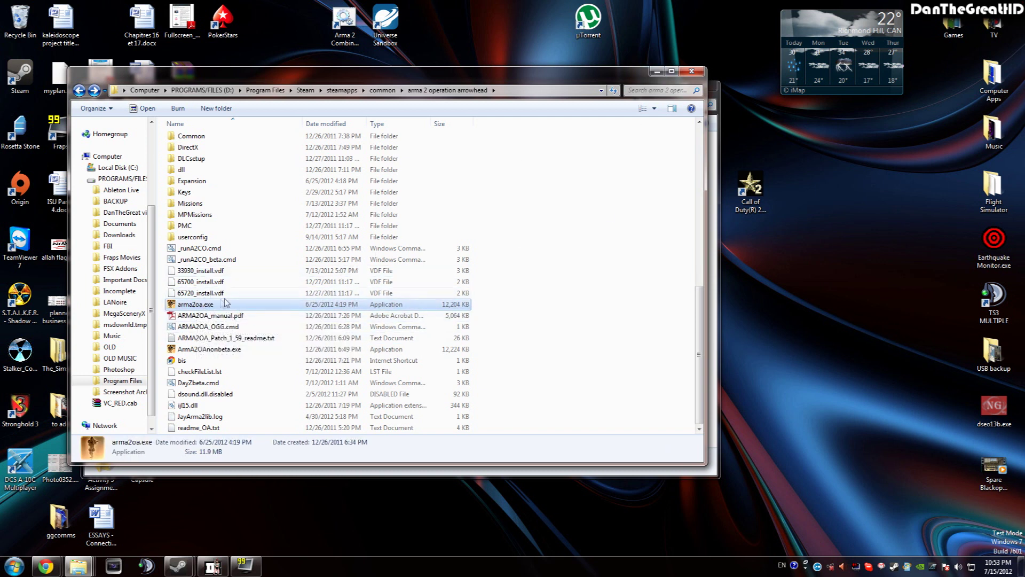
pyautogui.click(233, 326)
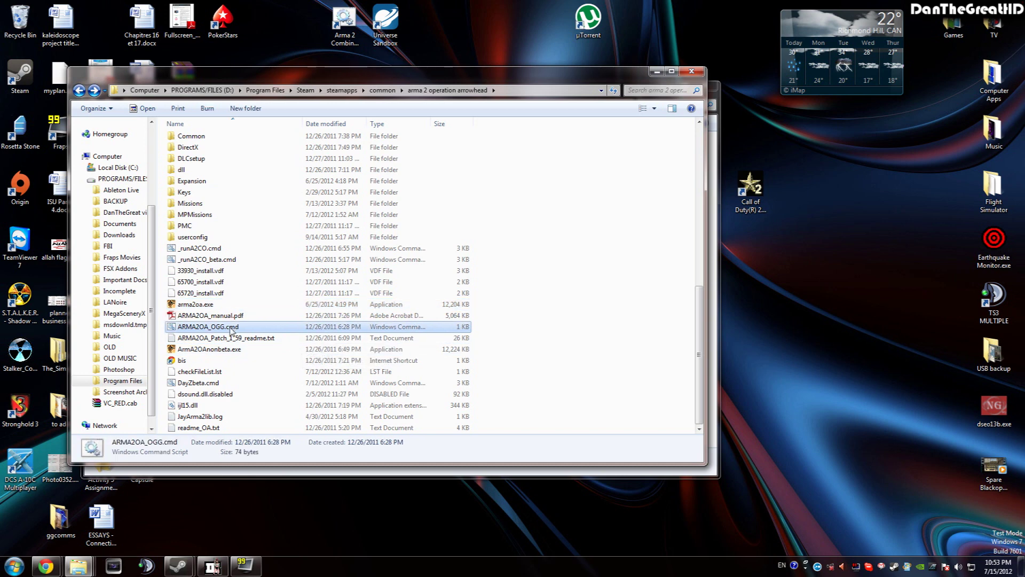
pyautogui.click(240, 274)
pyautogui.click(656, 71)
pyautogui.click(670, 85)
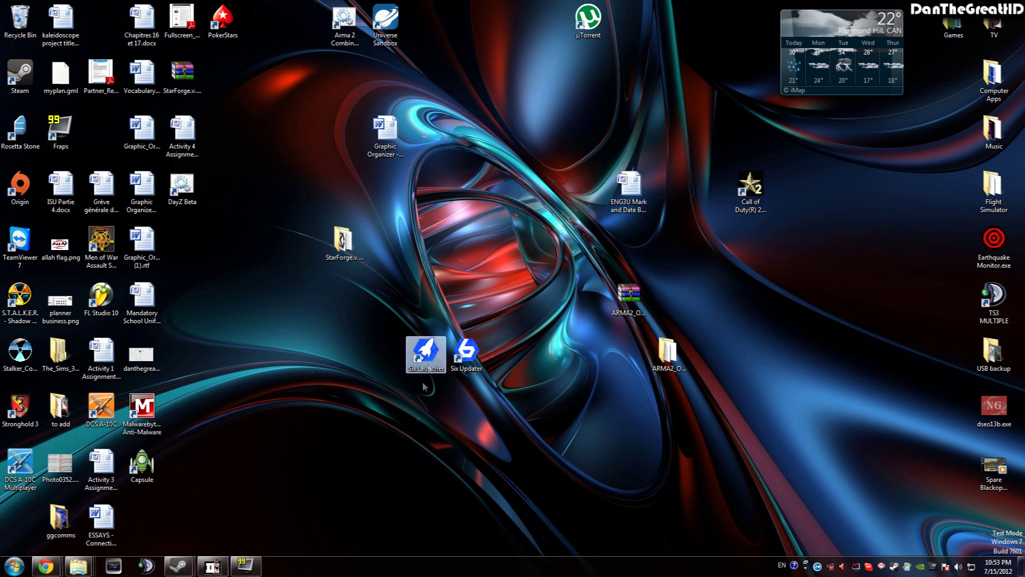
pyautogui.click(427, 351)
pyautogui.click(424, 388)
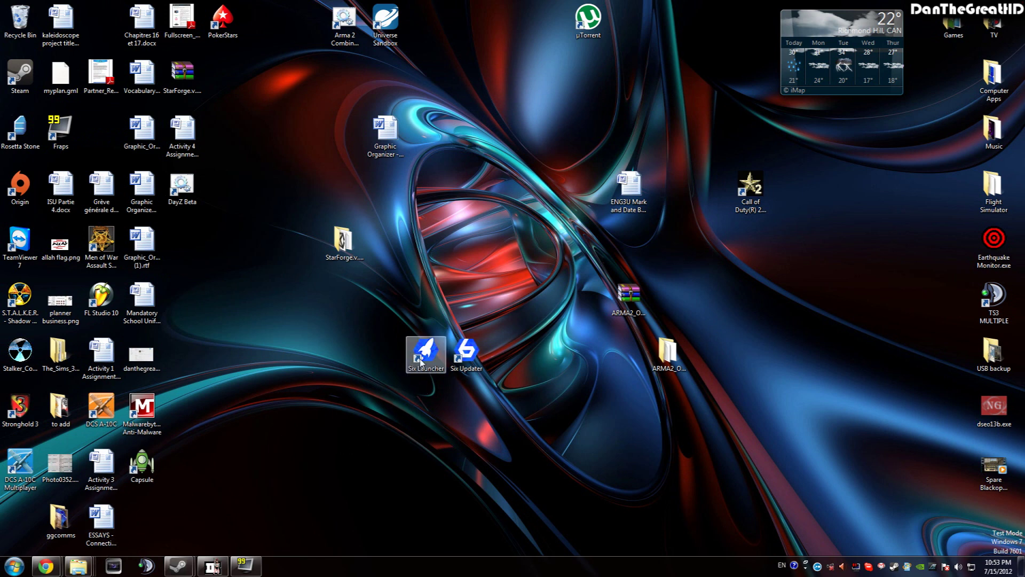
pyautogui.moveTo(78, 566)
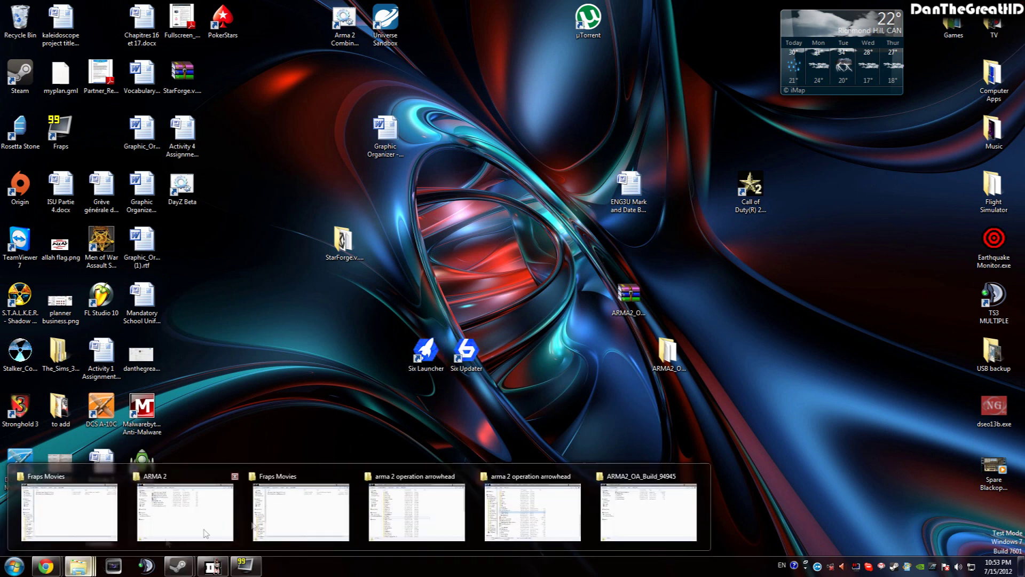
pyautogui.click(532, 510)
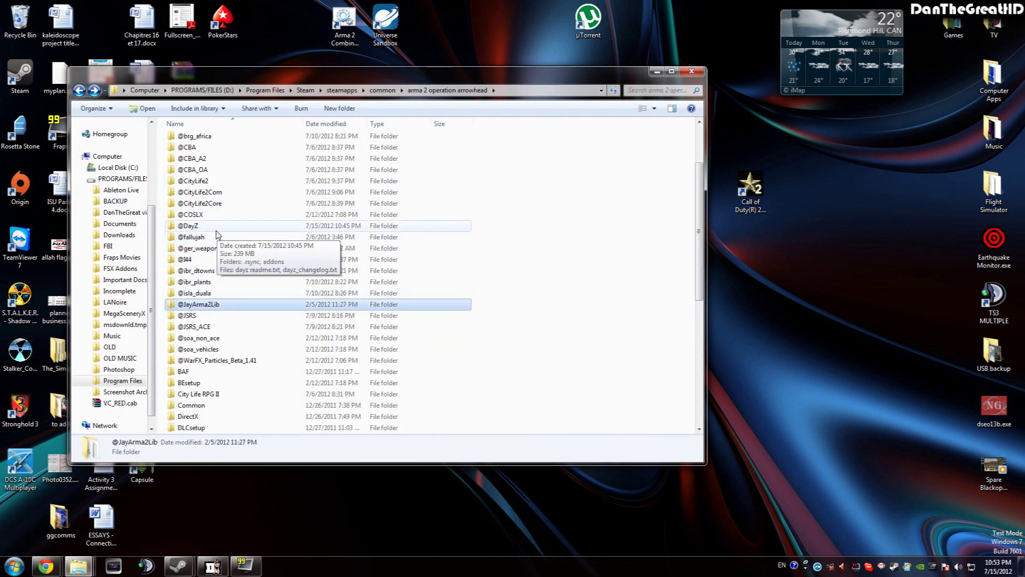
pyautogui.click(210, 225)
pyautogui.moveTo(203, 227)
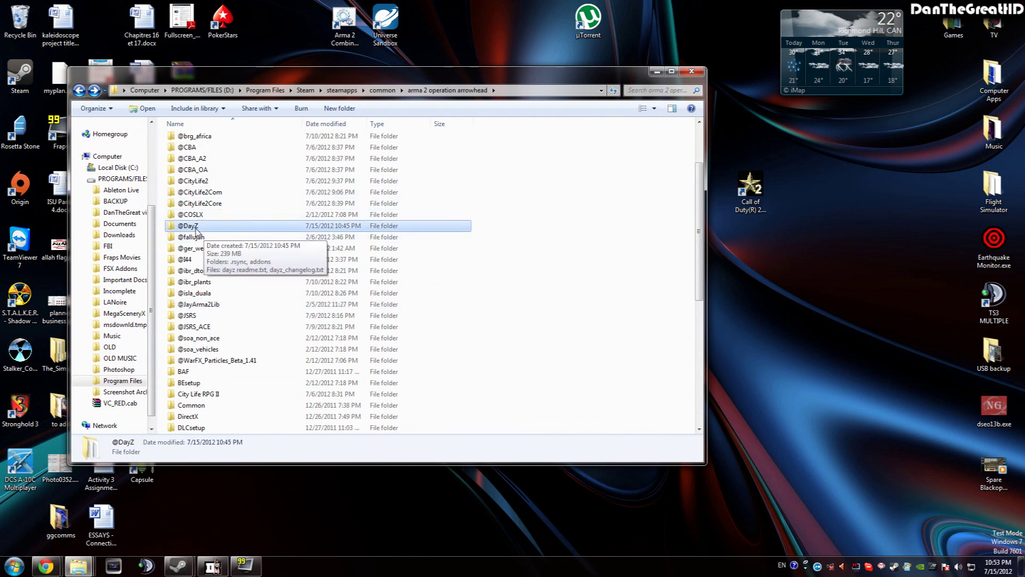
pyautogui.moveTo(587, 72); pyautogui.dragTo(1024, 140)
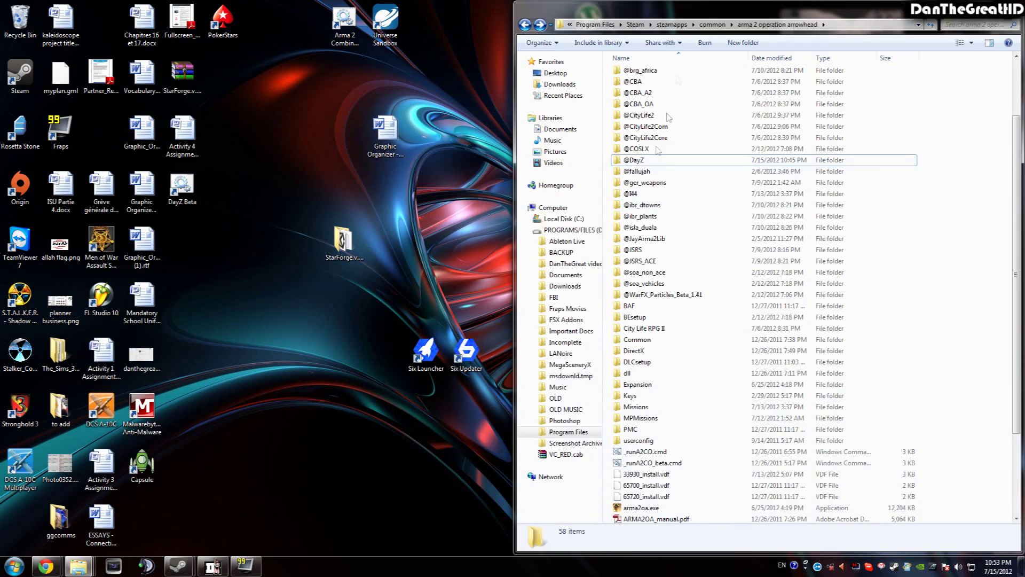
pyautogui.click(425, 350)
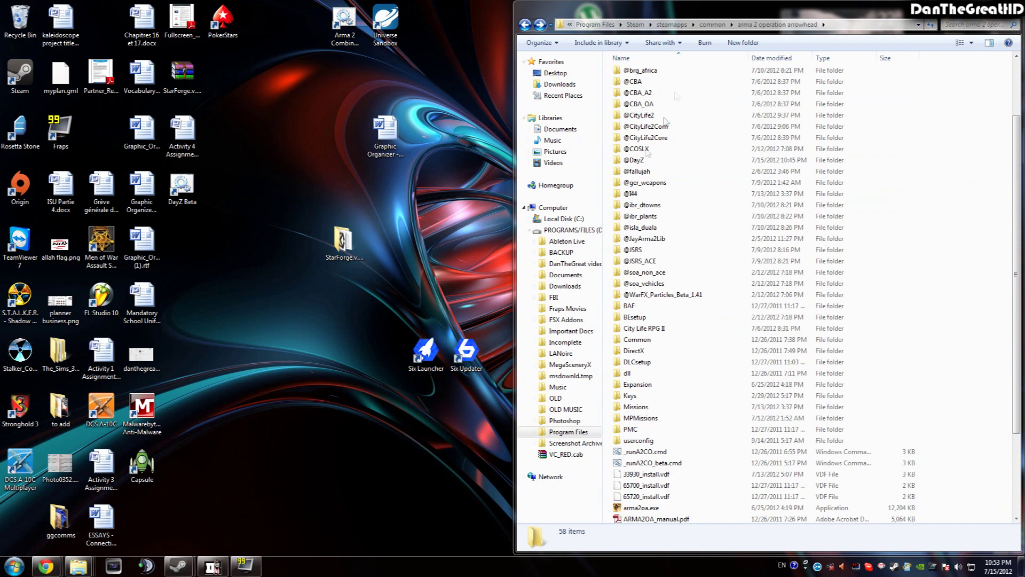
pyautogui.moveTo(571, 31); pyautogui.dragTo(570, 70)
pyautogui.moveTo(590, 107); pyautogui.dragTo(355, 91)
pyautogui.click(434, 284)
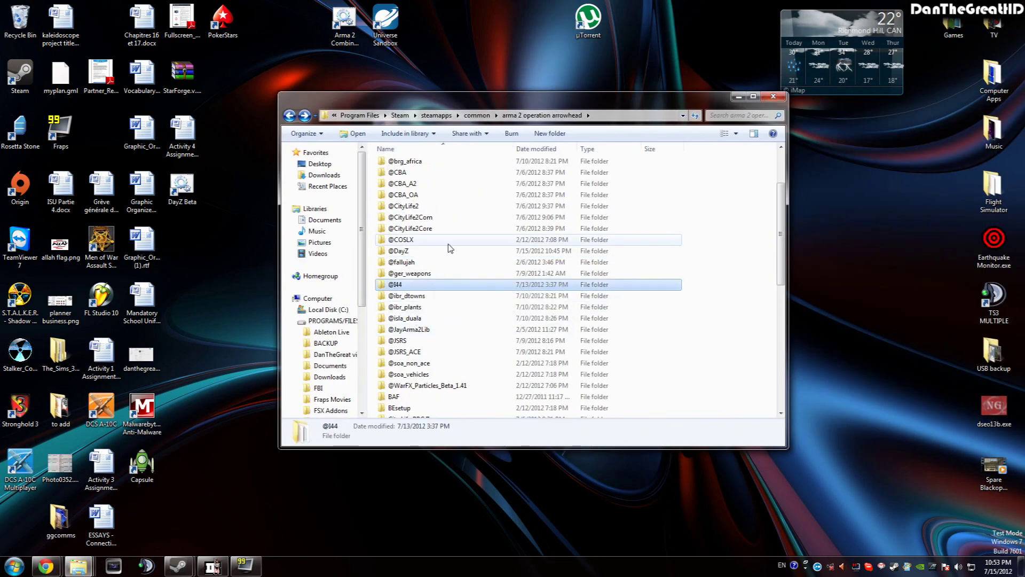
pyautogui.click(447, 251)
pyautogui.click(735, 255)
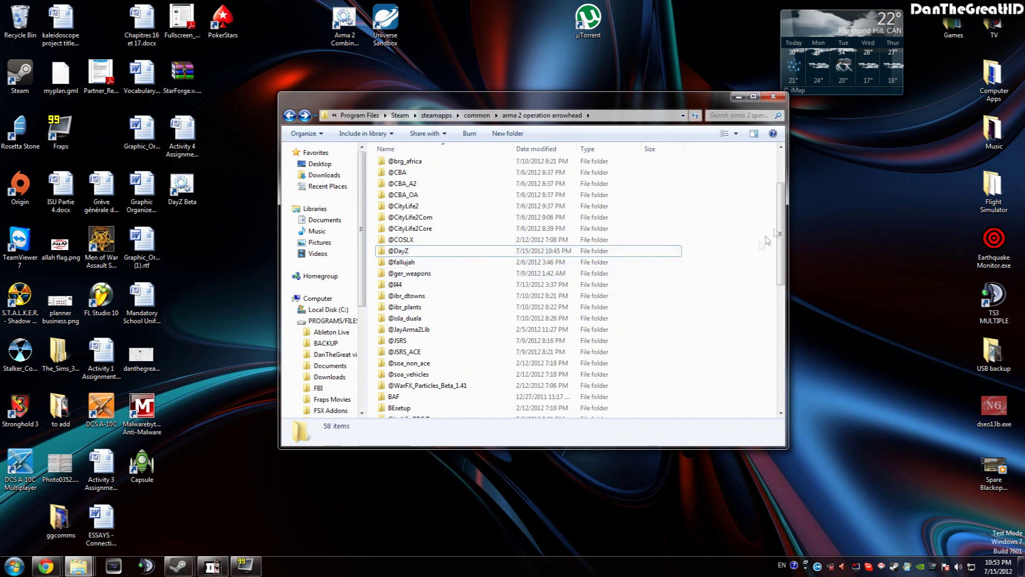
pyautogui.click(774, 97)
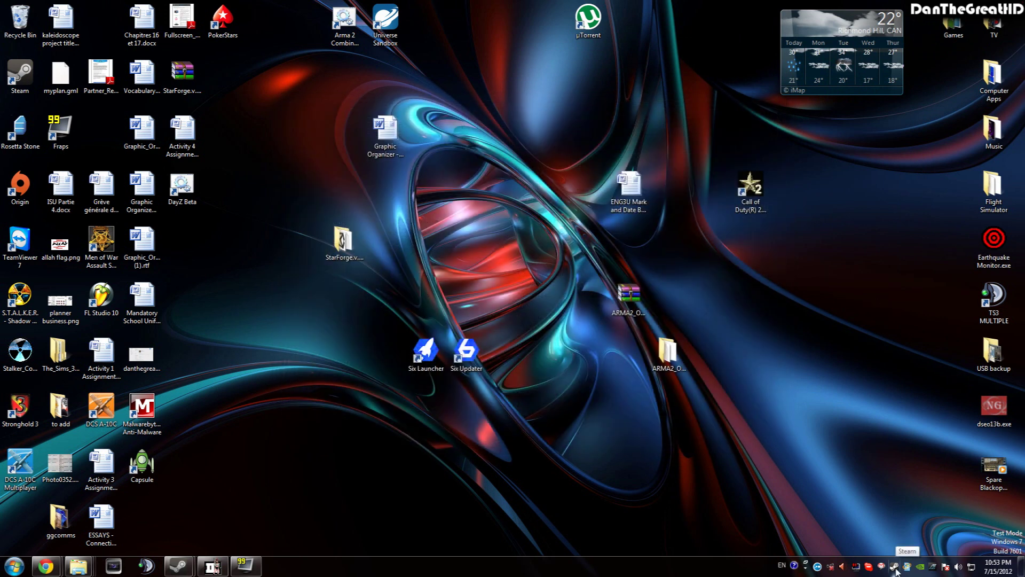
# Switch to the Steam library, open the launch options of ARMA 2: Operation Arrowhead and clear their existing text
pyautogui.doubleClick(895, 567)
pyautogui.click(124, 25)
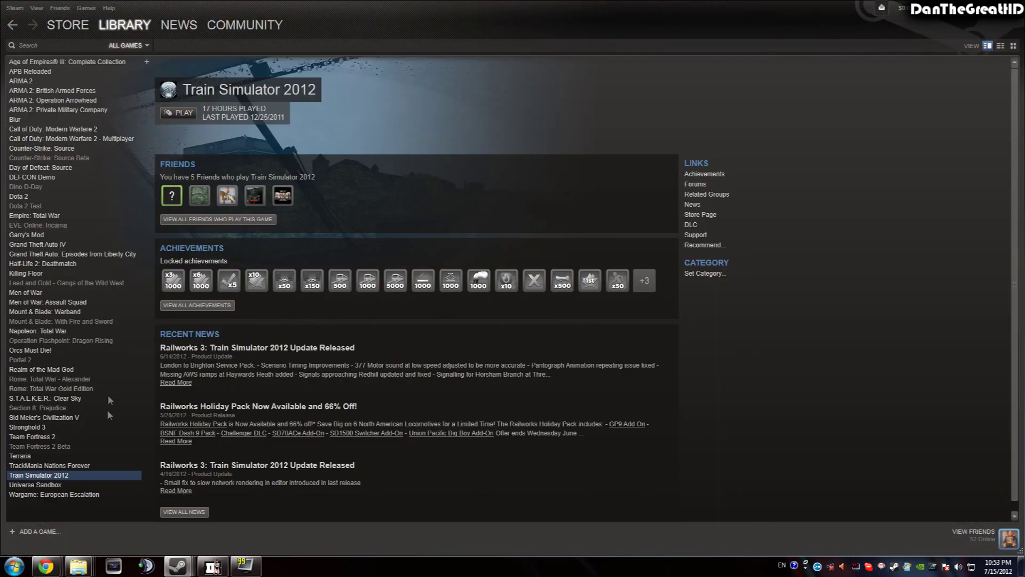
pyautogui.rightClick(87, 101)
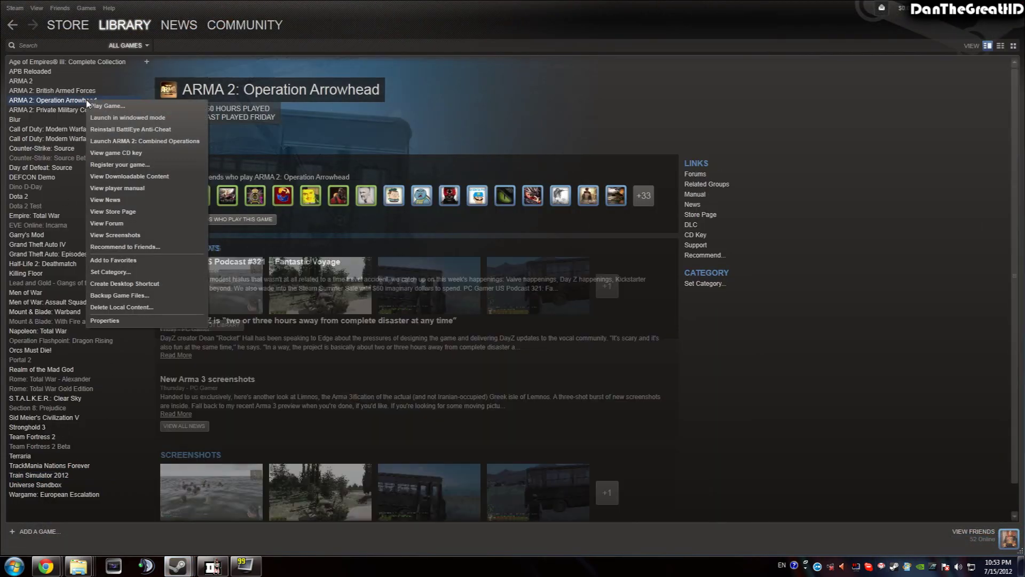
pyautogui.click(133, 317)
pyautogui.click(390, 289)
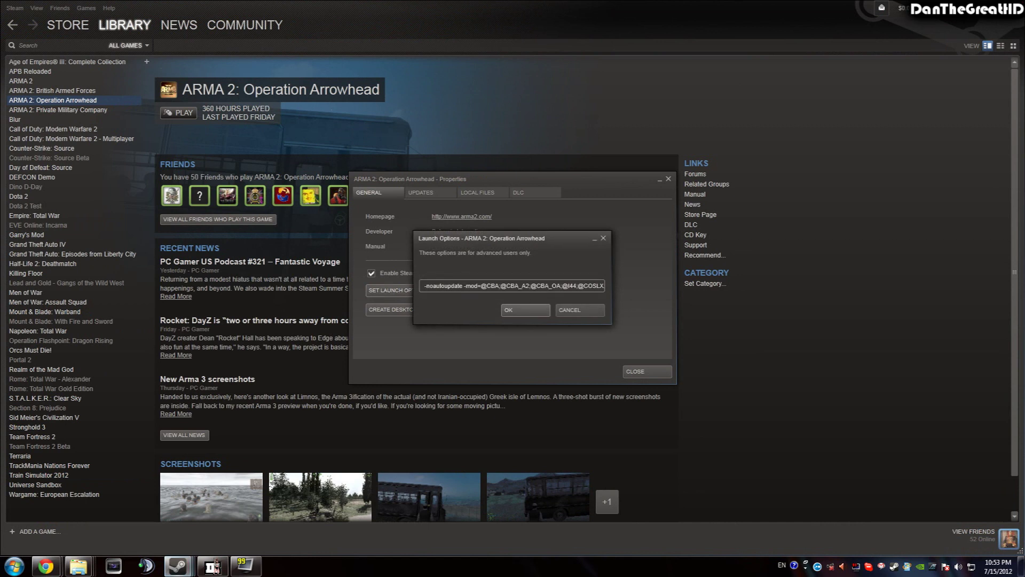
pyautogui.hotkey('ctrl', 'a')
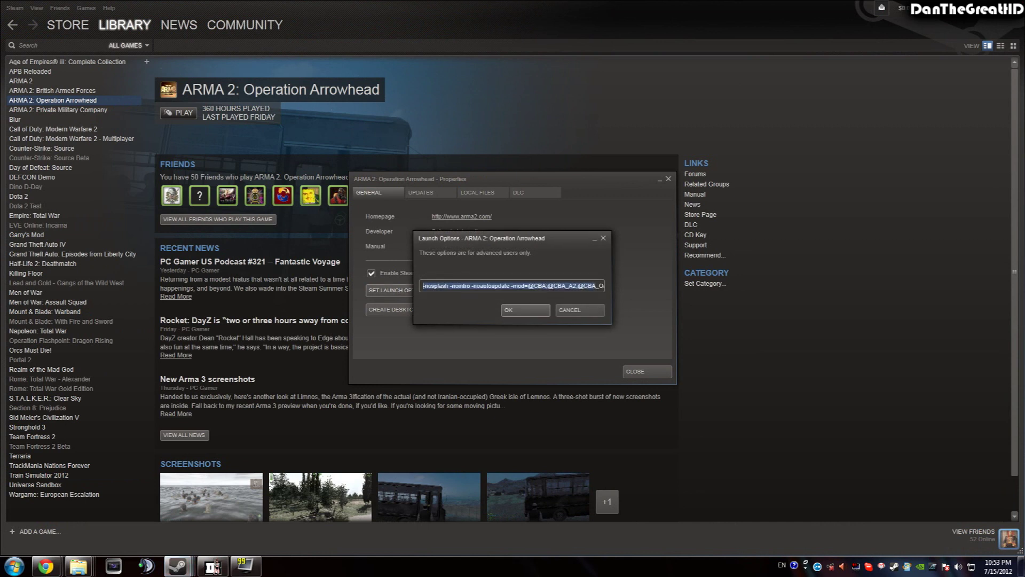
pyautogui.press('BackSpace')
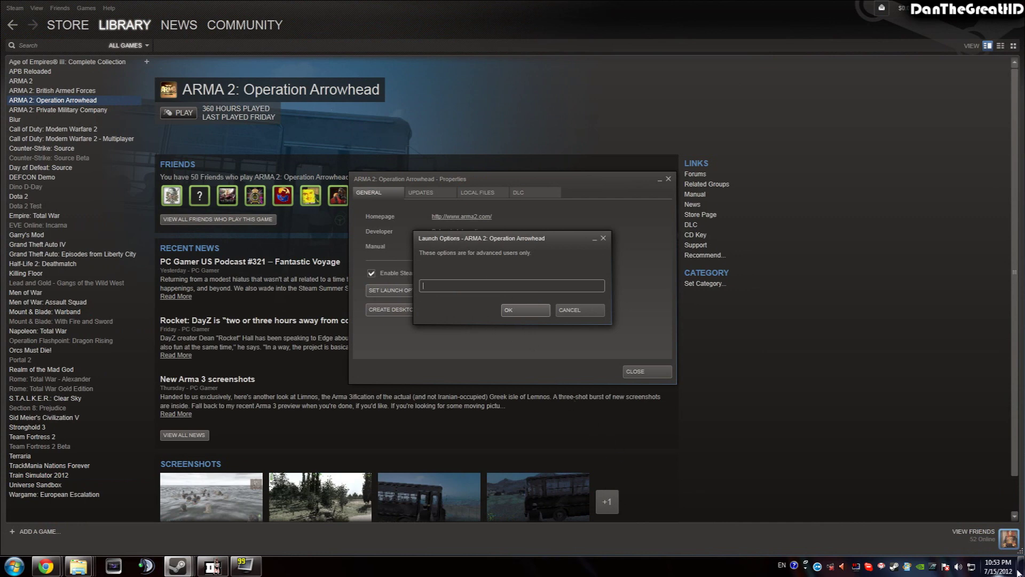
# View "Arma 2 Beta Target + Dayz.txt" from the ARMA 2 subfolder of the desktop's Games folder, and close it
pyautogui.press('super+d')
pyautogui.doubleClick(953, 24)
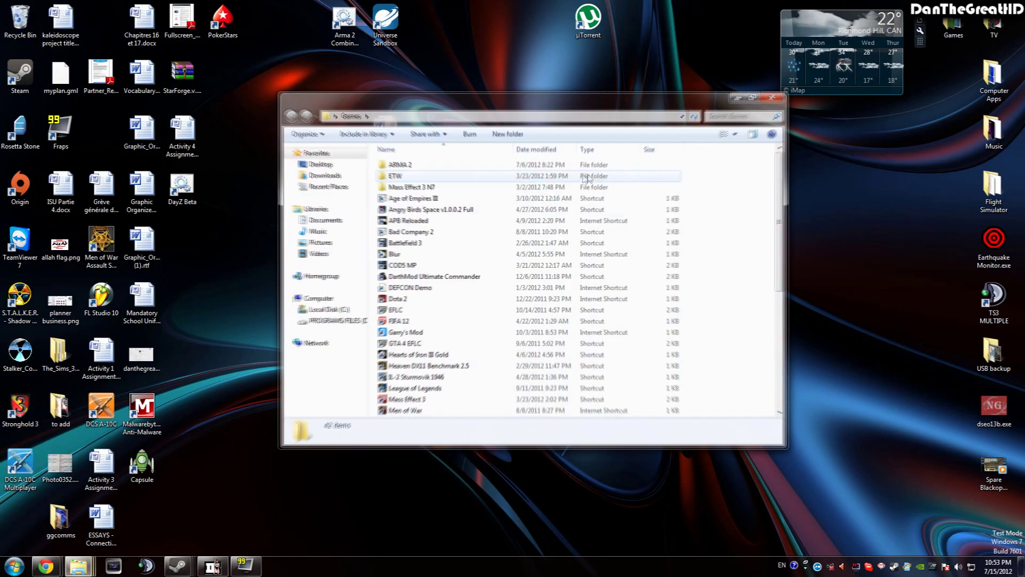
pyautogui.doubleClick(400, 164)
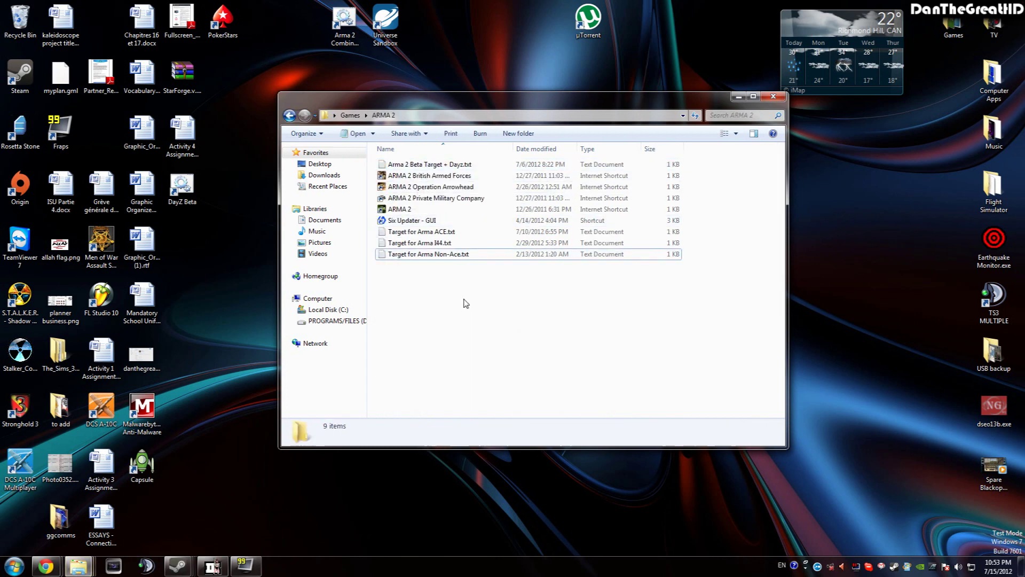
pyautogui.click(466, 233)
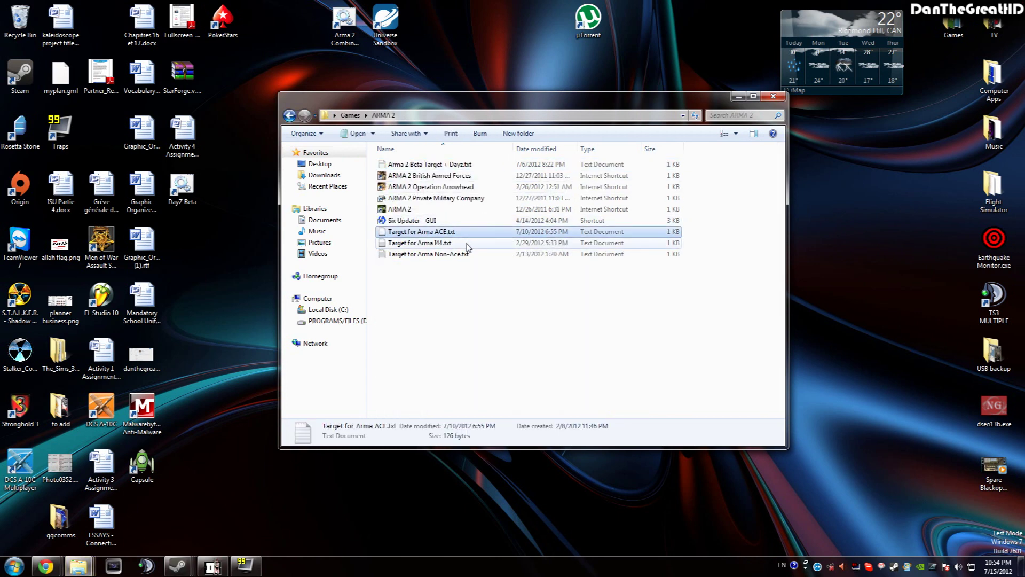
pyautogui.click(469, 244)
pyautogui.doubleClick(470, 165)
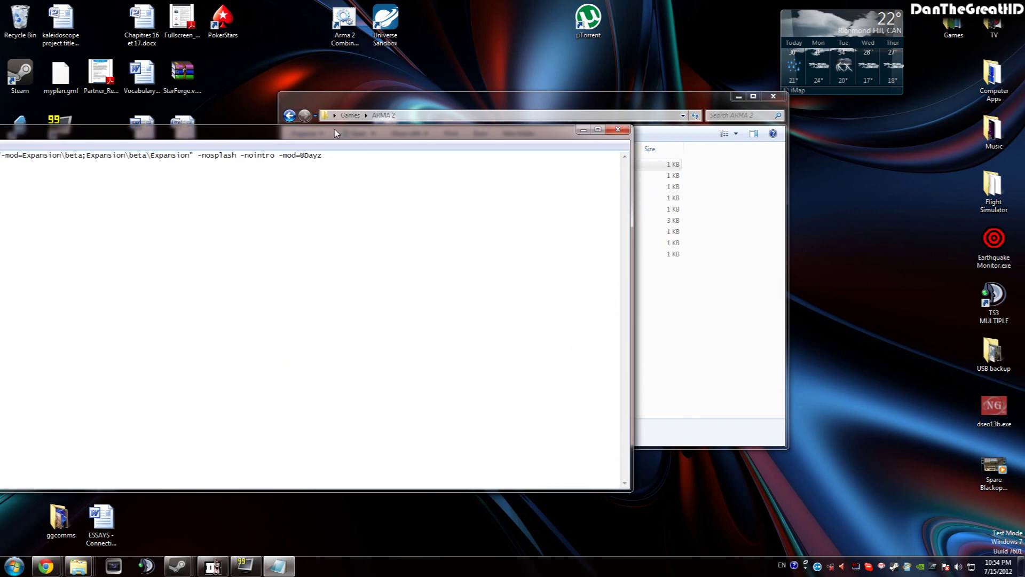
pyautogui.hotkey('ctrl', 'a')
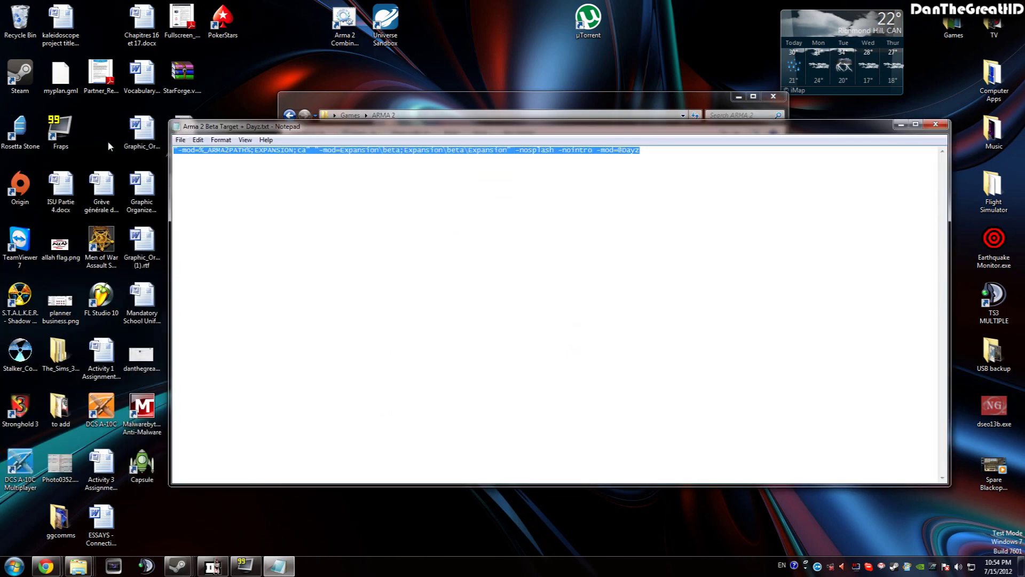
pyautogui.click(935, 124)
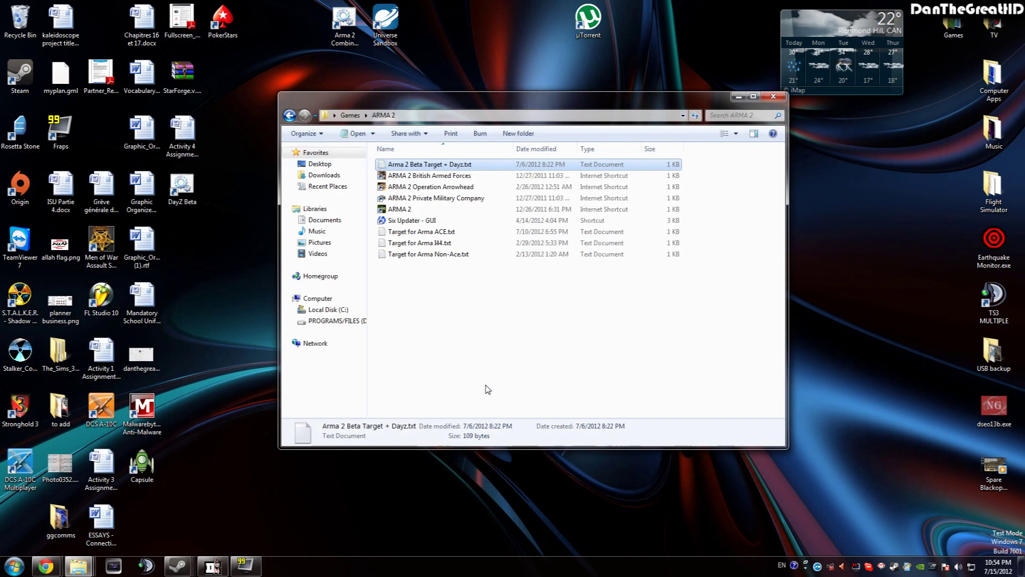
# Reopen "Arma 2 Beta Target + Dayz.txt" and copy its whole launch parameter line
pyautogui.doubleClick(488, 165)
pyautogui.hotkey('ctrl', 'a')
pyautogui.rightClick(570, 153)
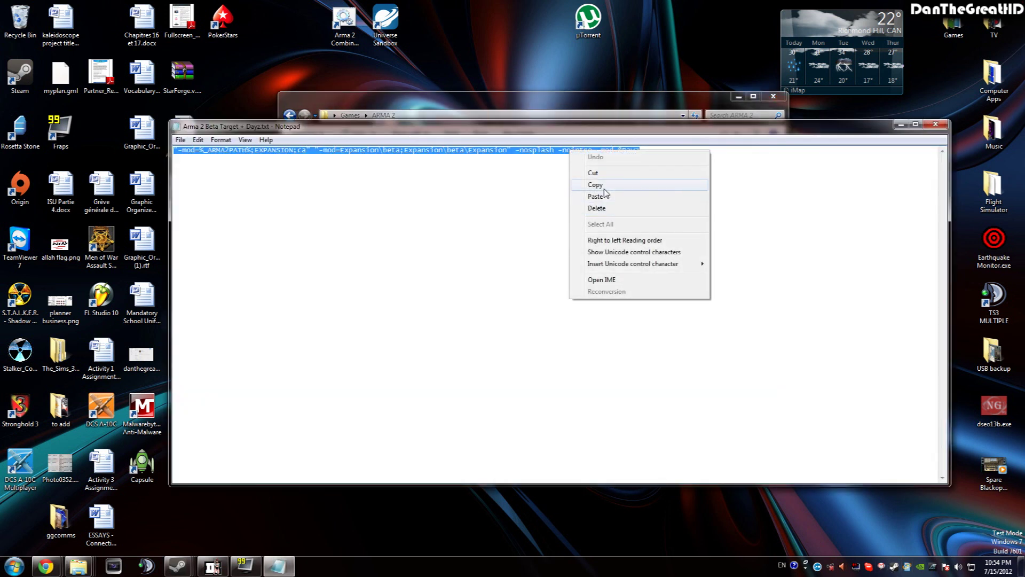
pyautogui.click(595, 184)
# Return to the Steam library and open the launch options in the properties of ARMA 2: Operation Arrowhead
pyautogui.click(894, 567)
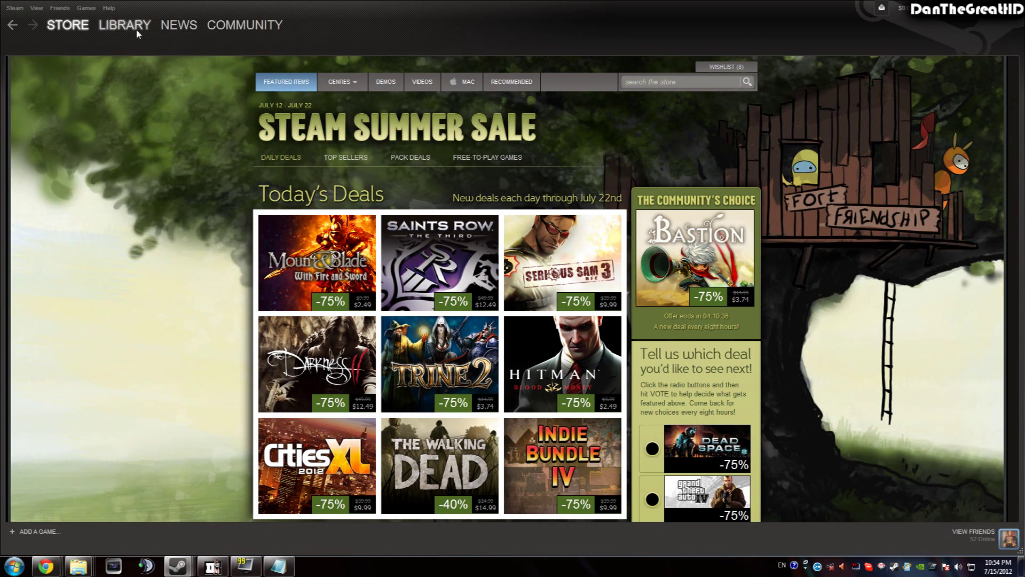
pyautogui.click(125, 25)
pyautogui.rightClick(75, 101)
pyautogui.click(139, 319)
pyautogui.click(433, 290)
pyautogui.hotkey('ctrl', 'v')
pyautogui.hotkey('ctrl', 'a')
pyautogui.press('End')
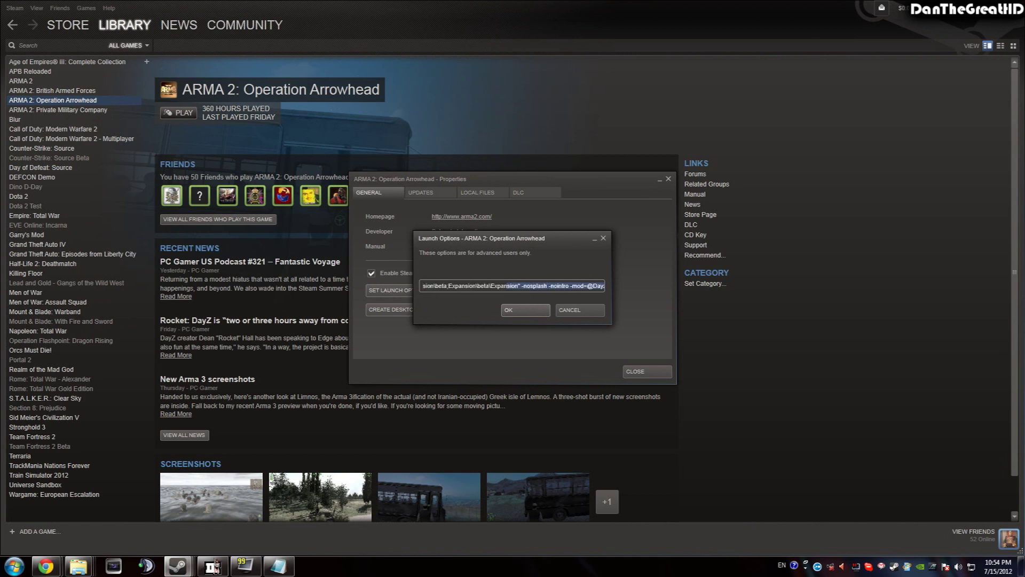
pyautogui.press('Return')
pyautogui.click(648, 372)
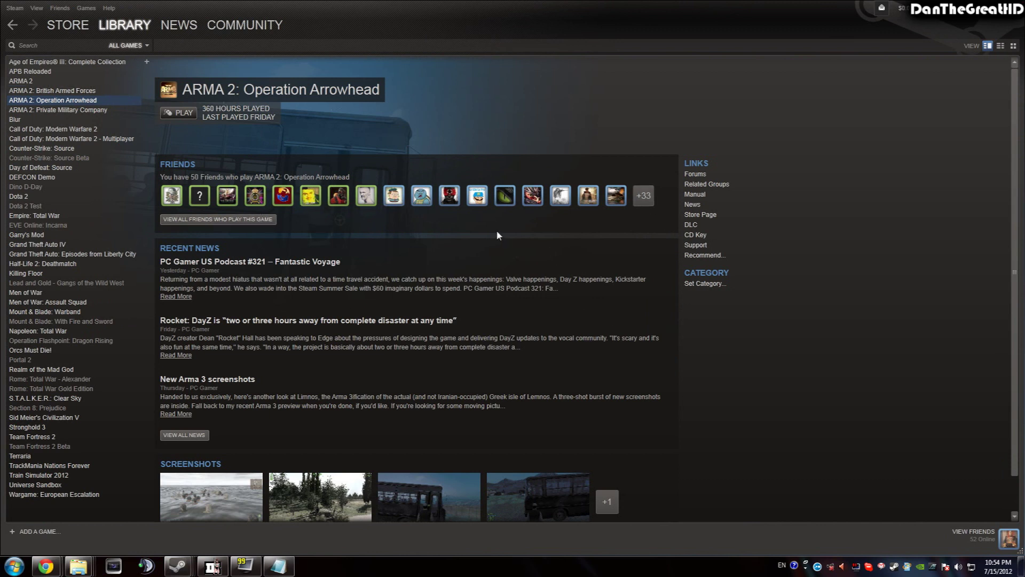
# Check the launch choices of ARMA 2: Operation Arrowhead for "Launch ARMA 2: Combined Operations" without starting the game
pyautogui.rightClick(38, 100)
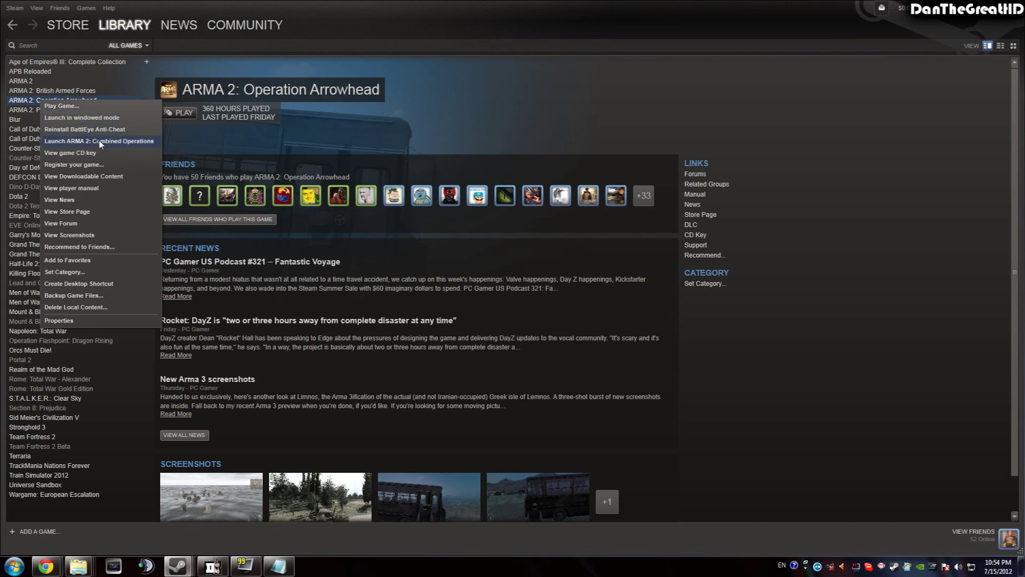
pyautogui.click(60, 74)
pyautogui.click(60, 100)
pyautogui.click(50, 80)
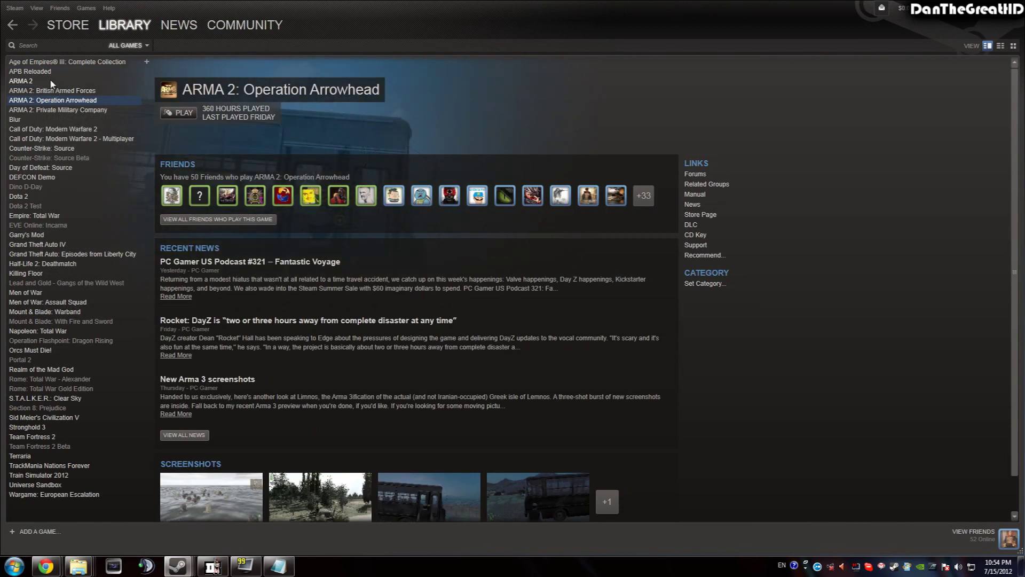
pyautogui.rightClick(76, 101)
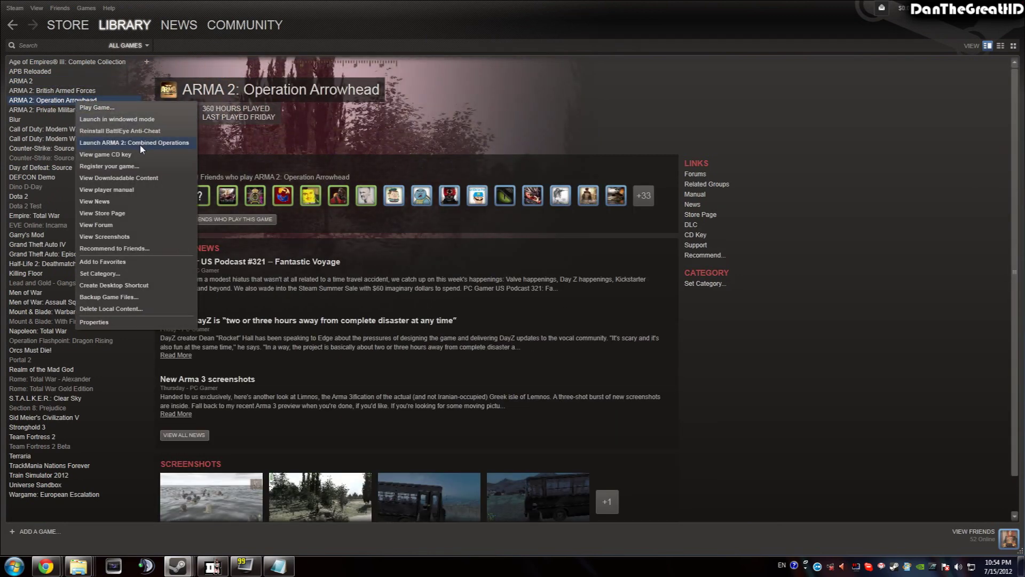
pyautogui.click(392, 166)
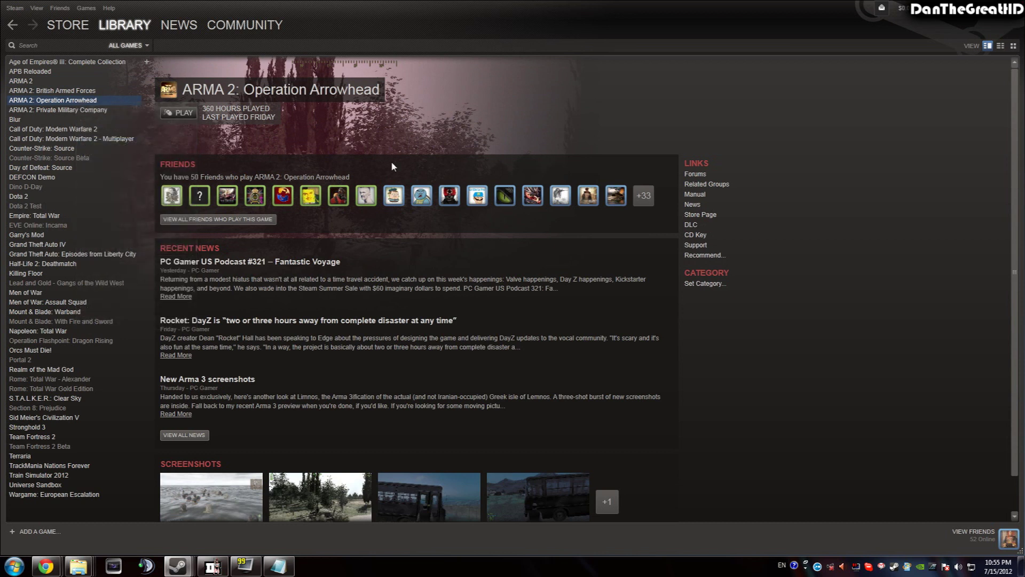
# Review the launch options in the properties of ARMA 2: Operation Arrowhead, leave them unmodified, and close the properties
pyautogui.rightClick(68, 100)
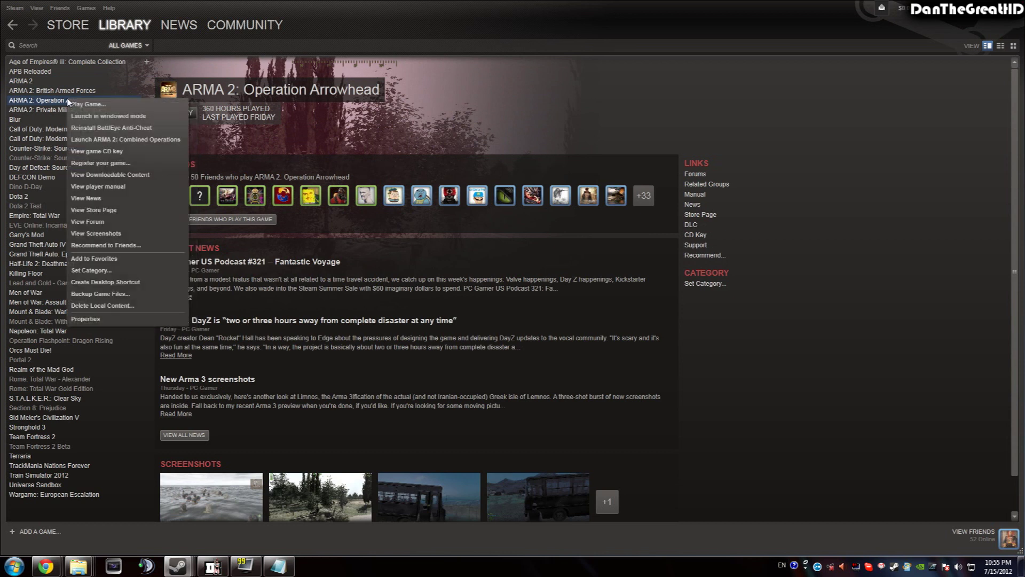
pyautogui.click(118, 320)
pyautogui.click(430, 291)
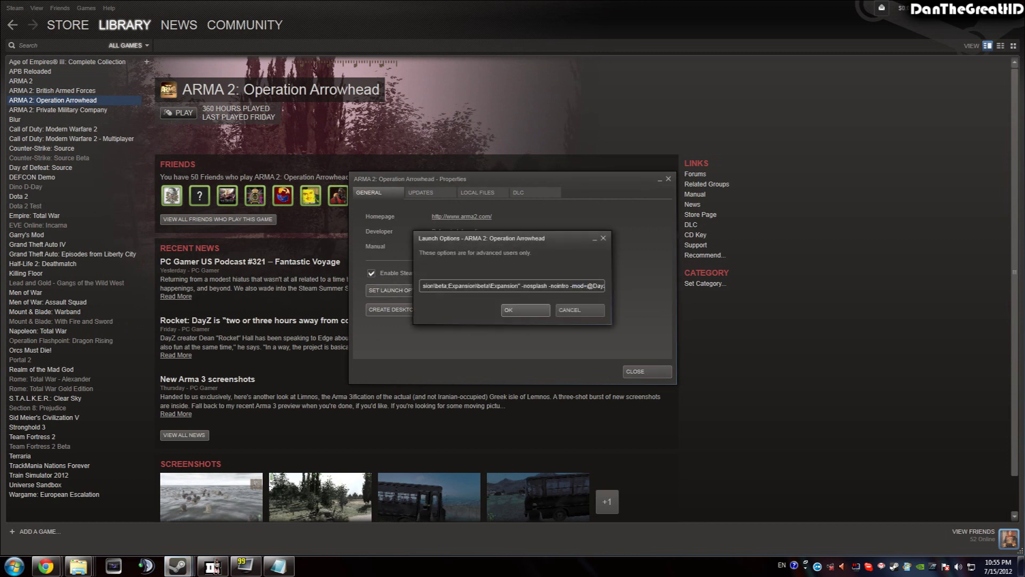
pyautogui.click(581, 312)
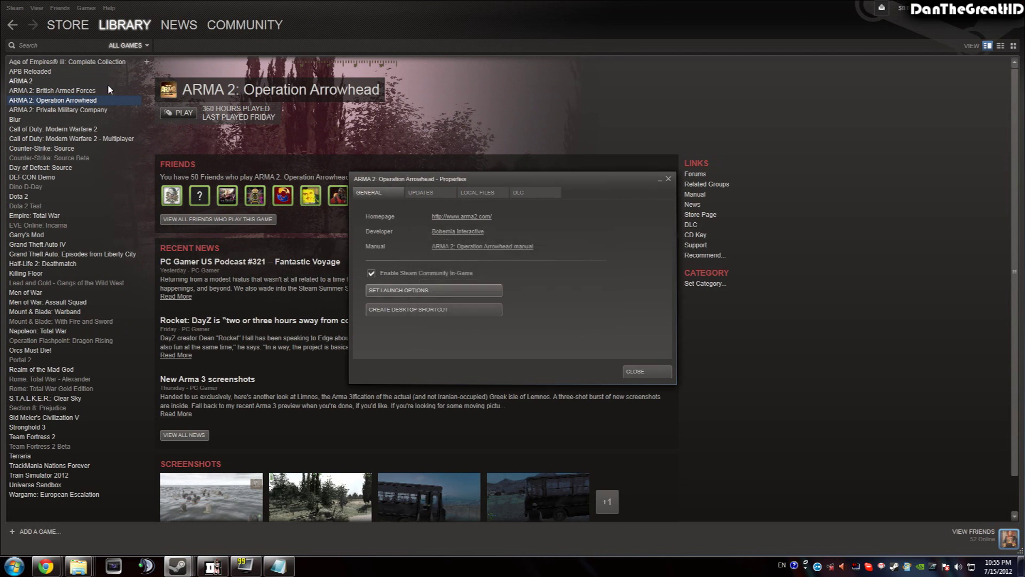
pyautogui.click(409, 291)
pyautogui.hotkey('ctrl', 'a')
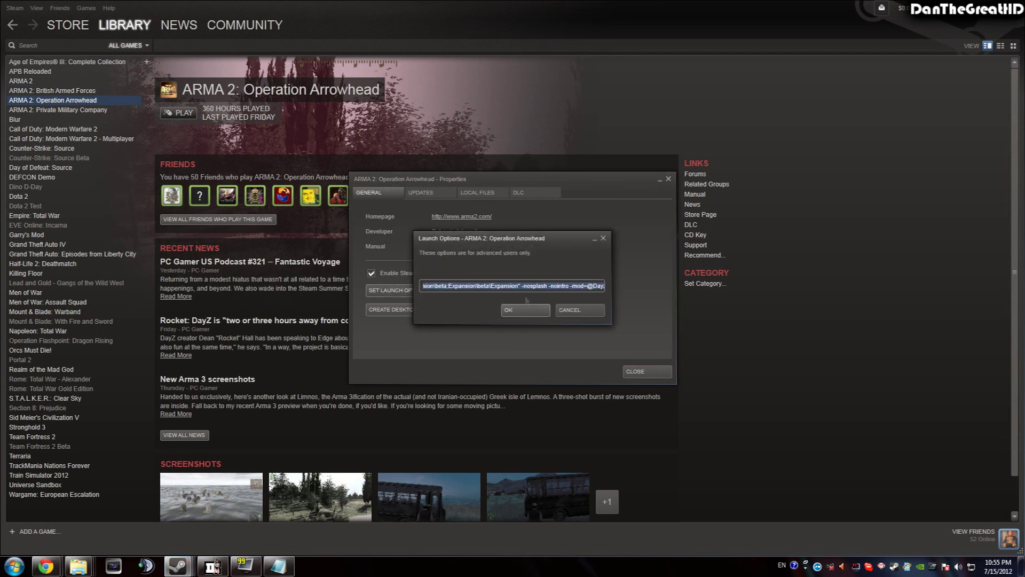
pyautogui.click(524, 309)
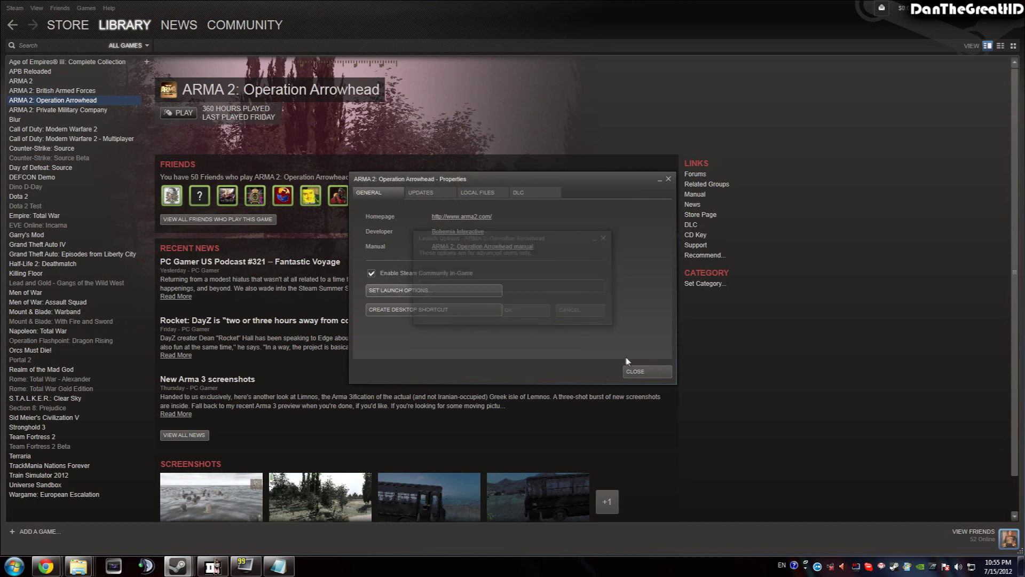
pyautogui.click(636, 371)
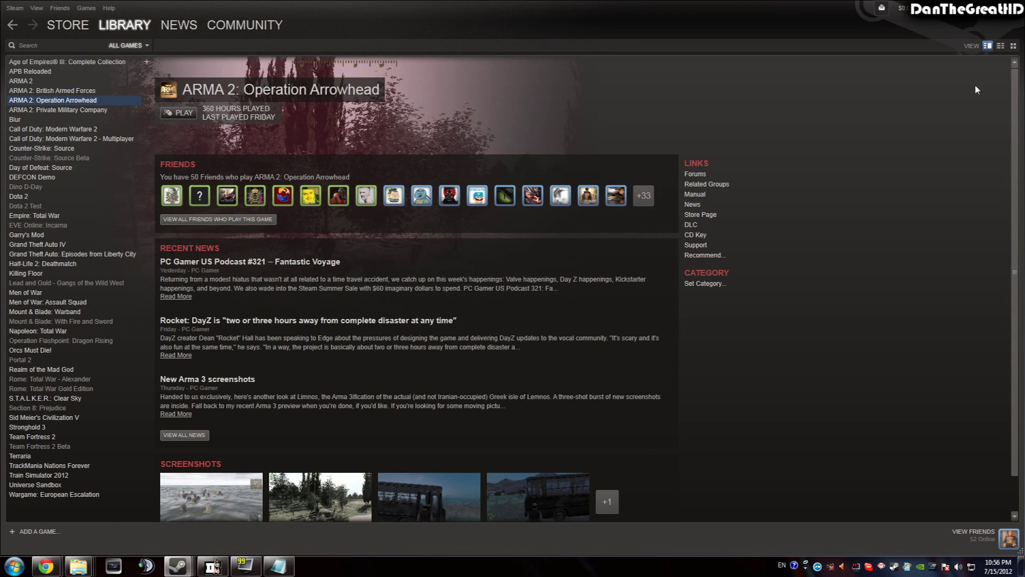
# Show the desktop and locate the Six Launcher and Six Updater shortcuts
pyautogui.press('super+d')
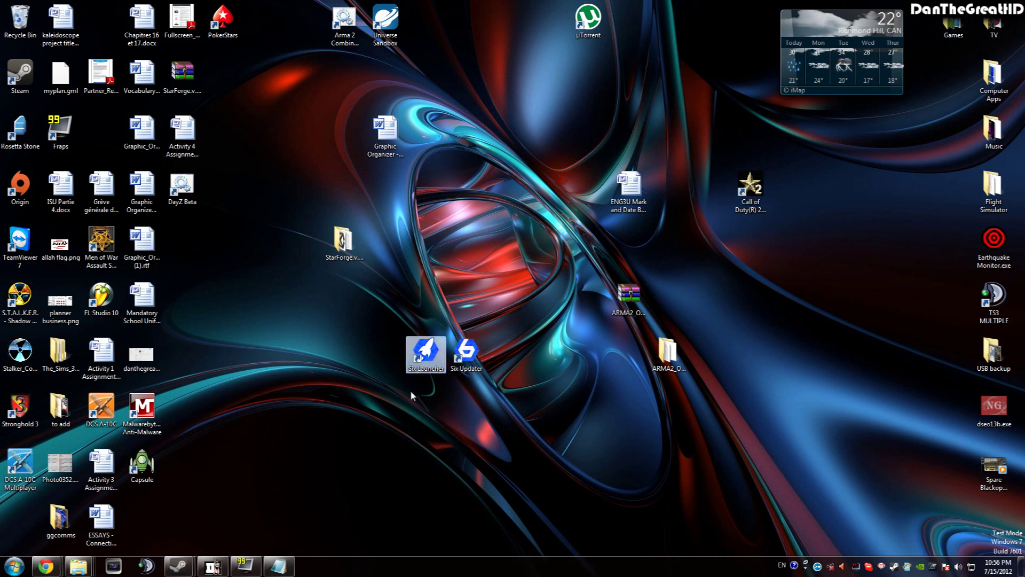
pyautogui.doubleClick(424, 363)
pyautogui.click(443, 393)
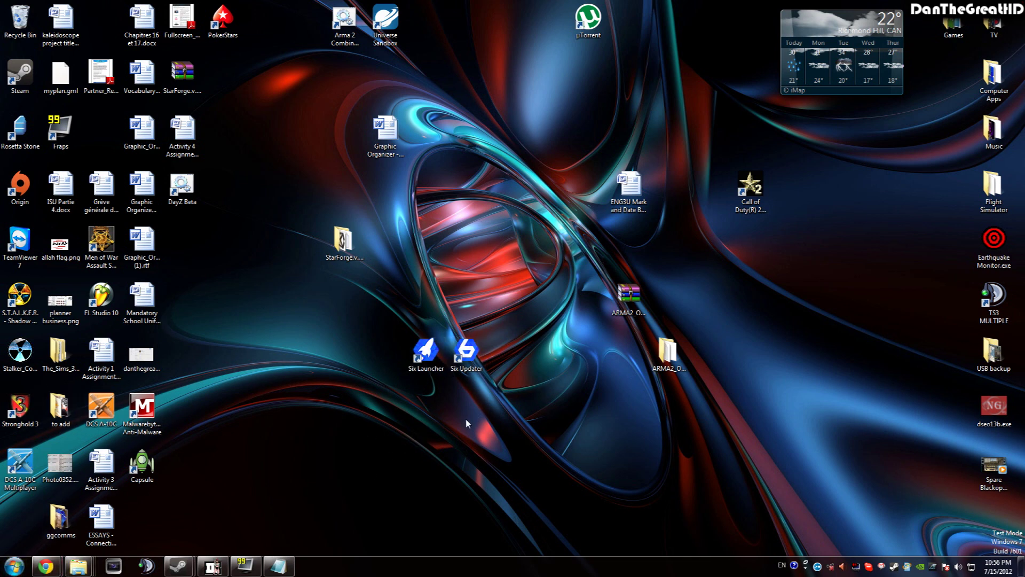
# Bring up the "arma 2 operation arrowhead" folder and inspect the beta folder inside its Expansion folder
pyautogui.moveTo(78, 565)
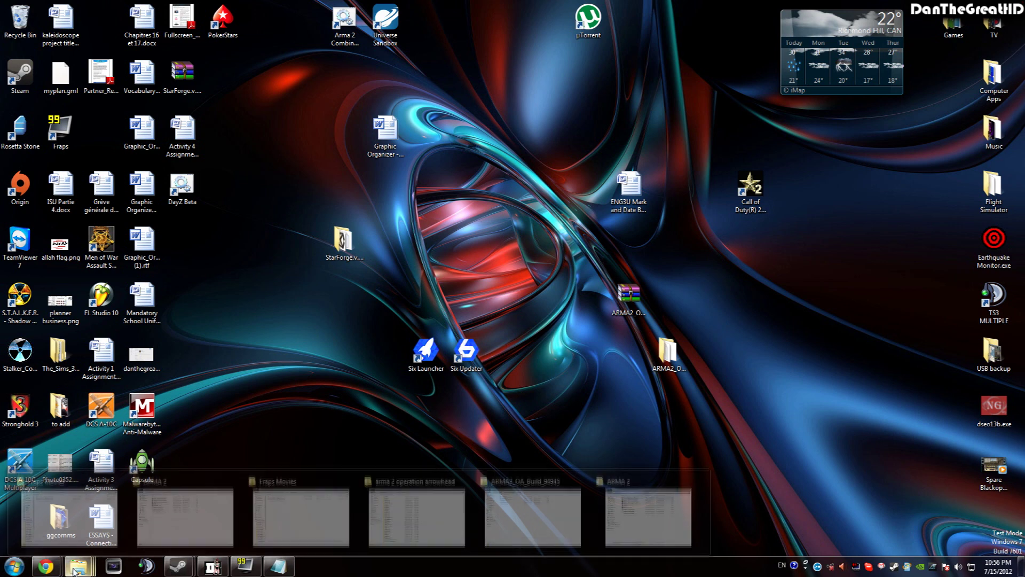
pyautogui.click(383, 508)
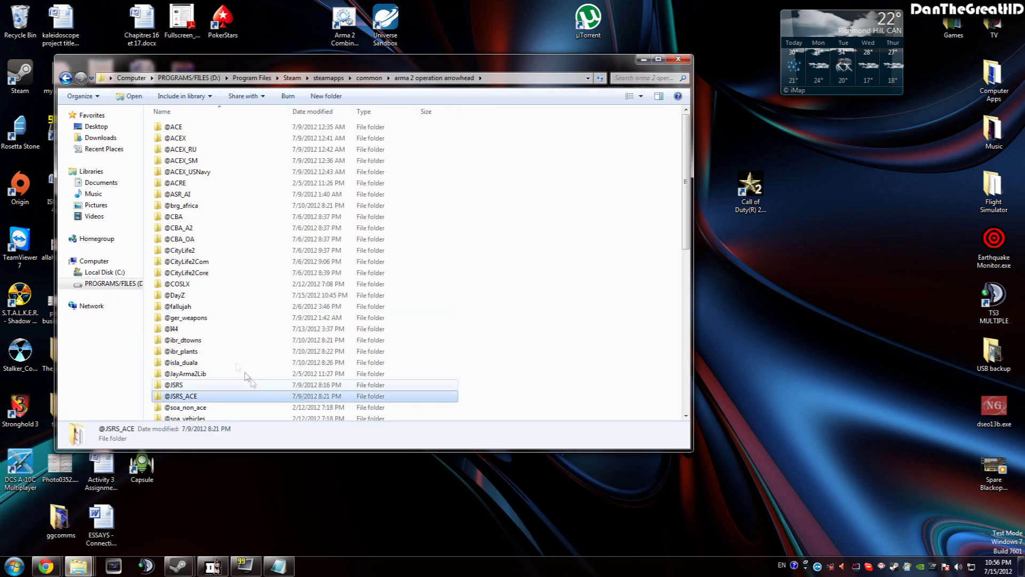
pyautogui.scroll(-8, 229, 314)
pyautogui.scroll(-1, 226, 316)
pyautogui.click(590, 237)
pyautogui.scroll(2, 590, 239)
pyautogui.scroll(1, 400, 182)
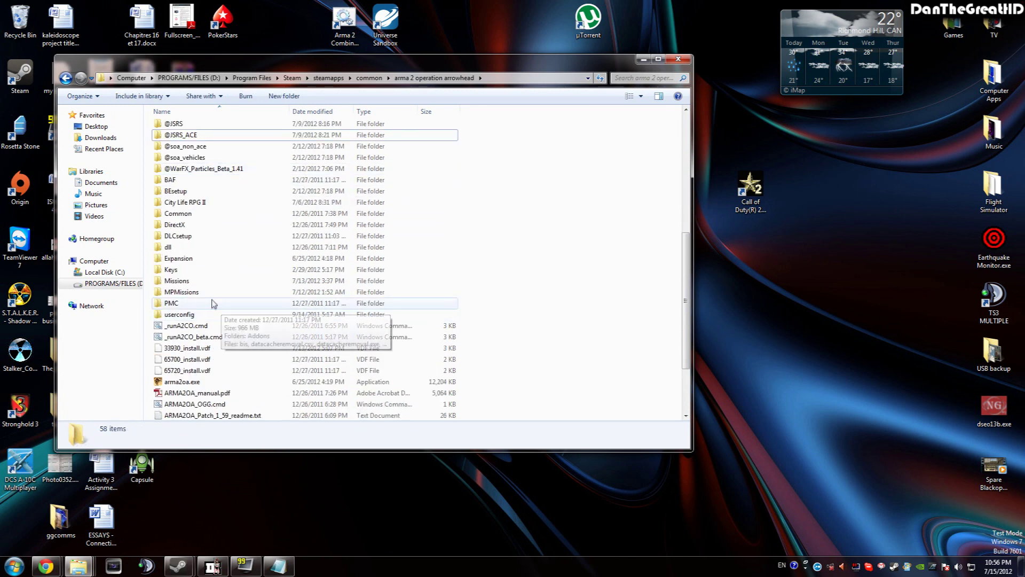
pyautogui.doubleClick(201, 258)
pyautogui.doubleClick(176, 149)
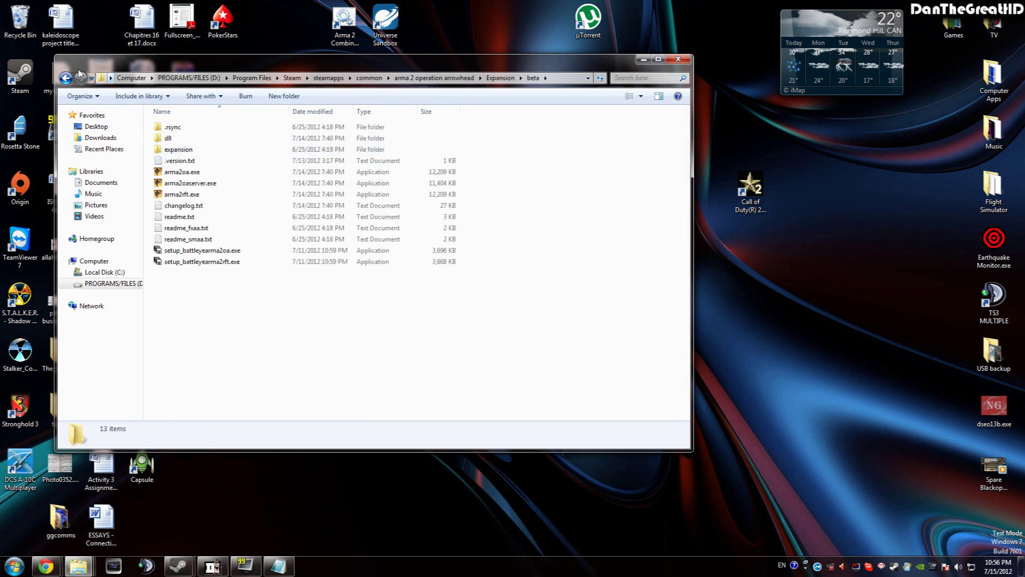
# Return to the "arma 2 operation arrowhead" folder, look through its launch command files, and minimize the window
pyautogui.press('BackSpace')
pyautogui.press('BackSpace')
pyautogui.click(476, 315)
pyautogui.scroll(-7, 484, 312)
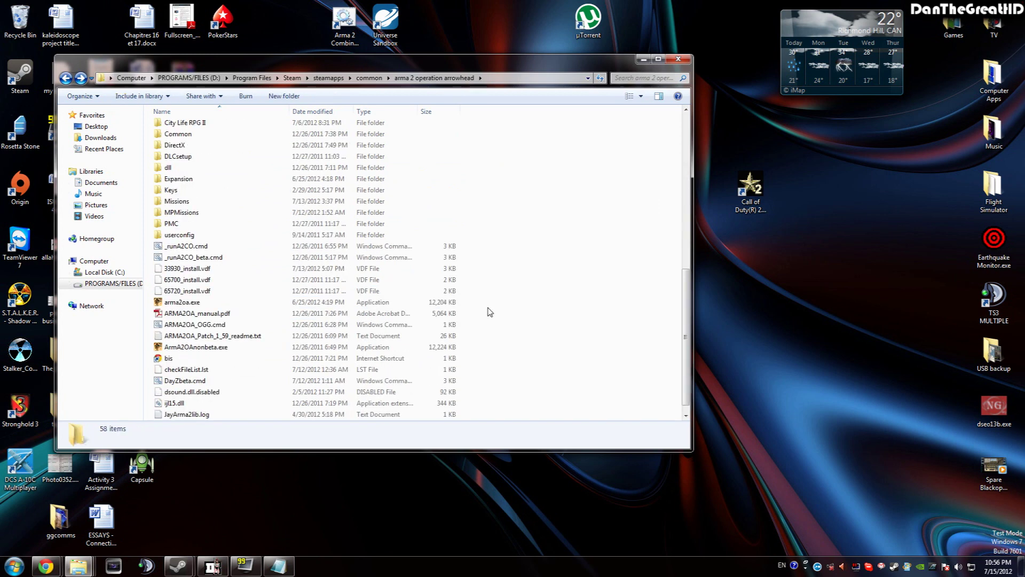
pyautogui.click(643, 59)
# Move the "DayZ Beta" shortcut to the empty desktop area beside the "ENG3U Mark and Date" document and deselect it
pyautogui.moveTo(181, 185); pyautogui.dragTo(508, 187)
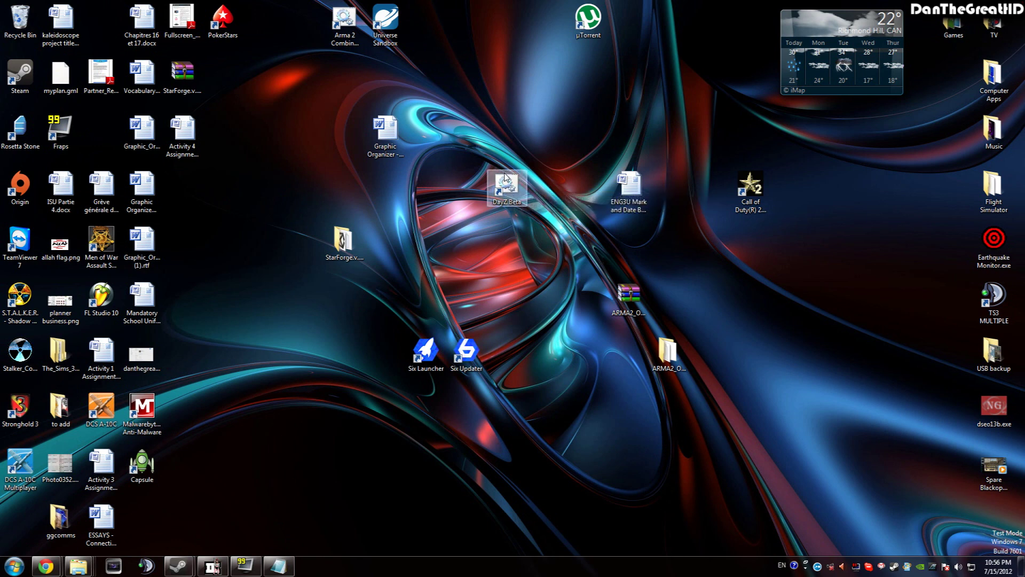
pyautogui.rightClick(507, 201)
pyautogui.click(533, 114)
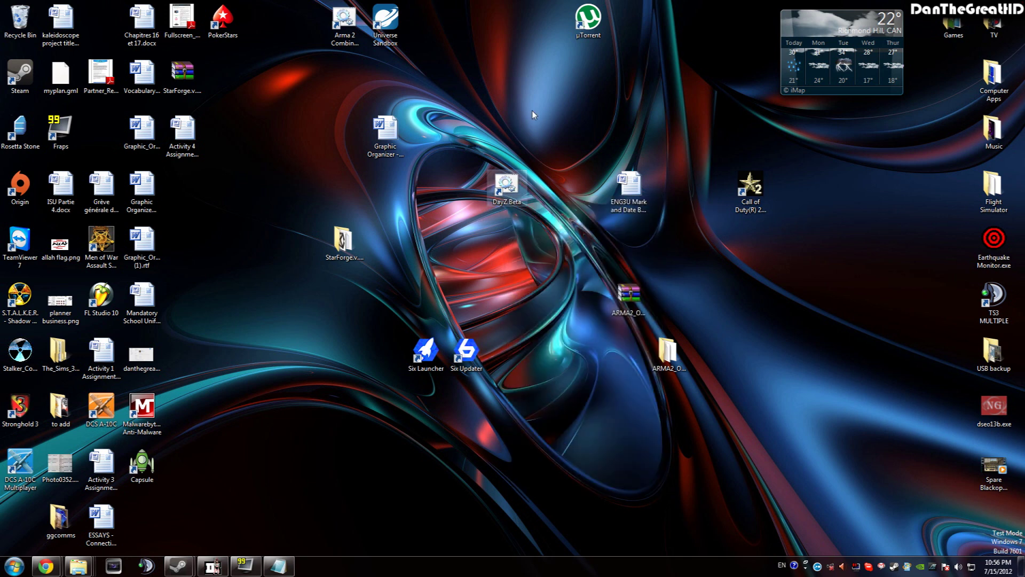
pyautogui.click(535, 142)
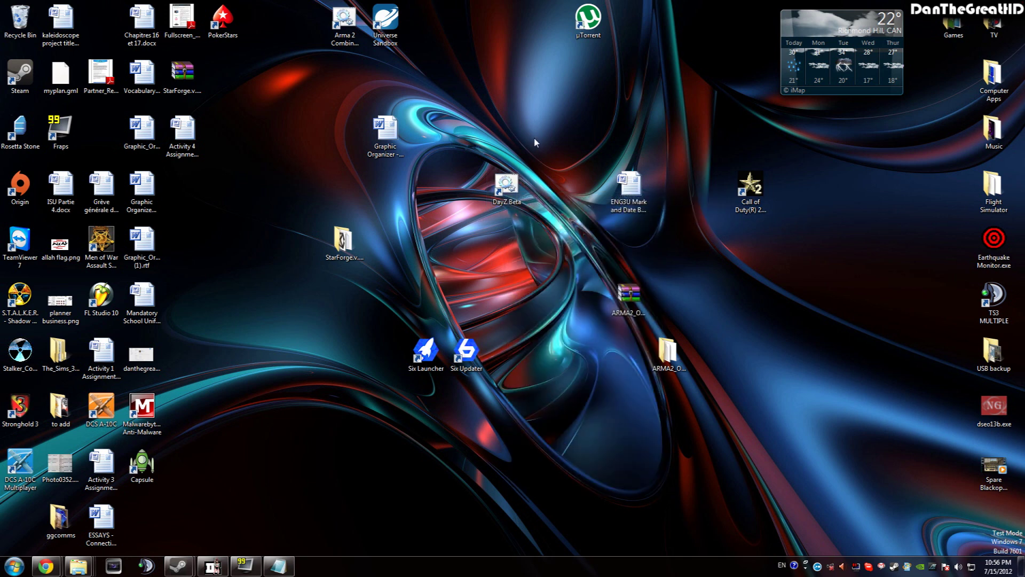